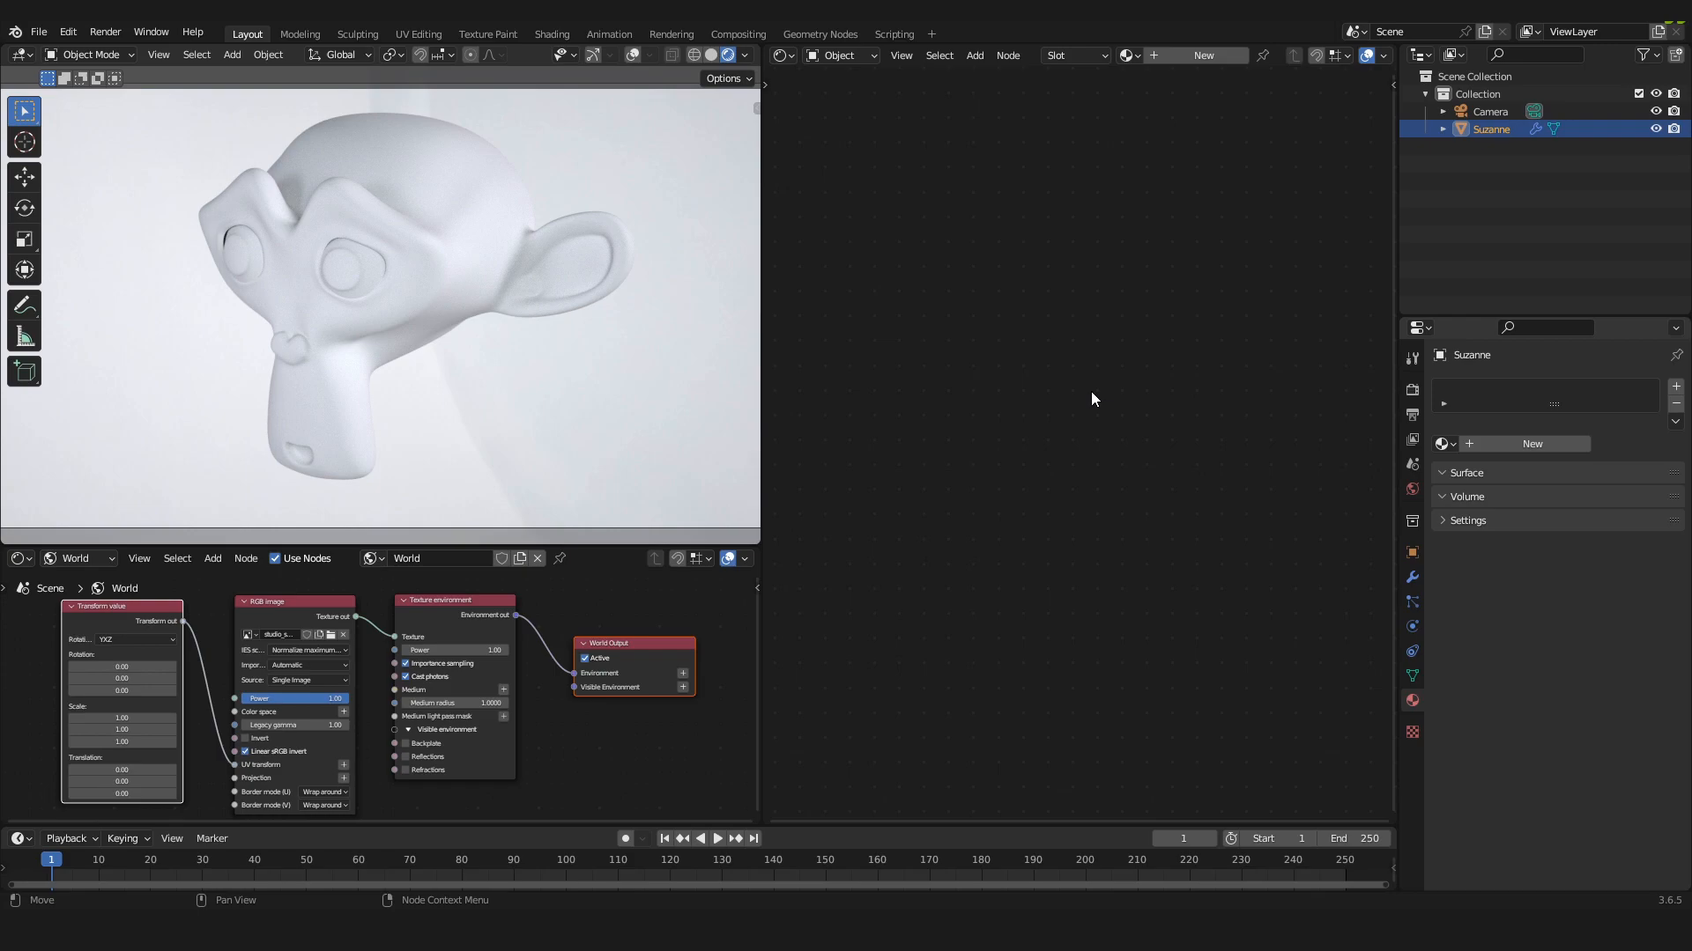
- Create a new object material for the Suzanne monkey head in the empty Shader Editor
{"action": "left_click", "coordinate": [784, 55]}
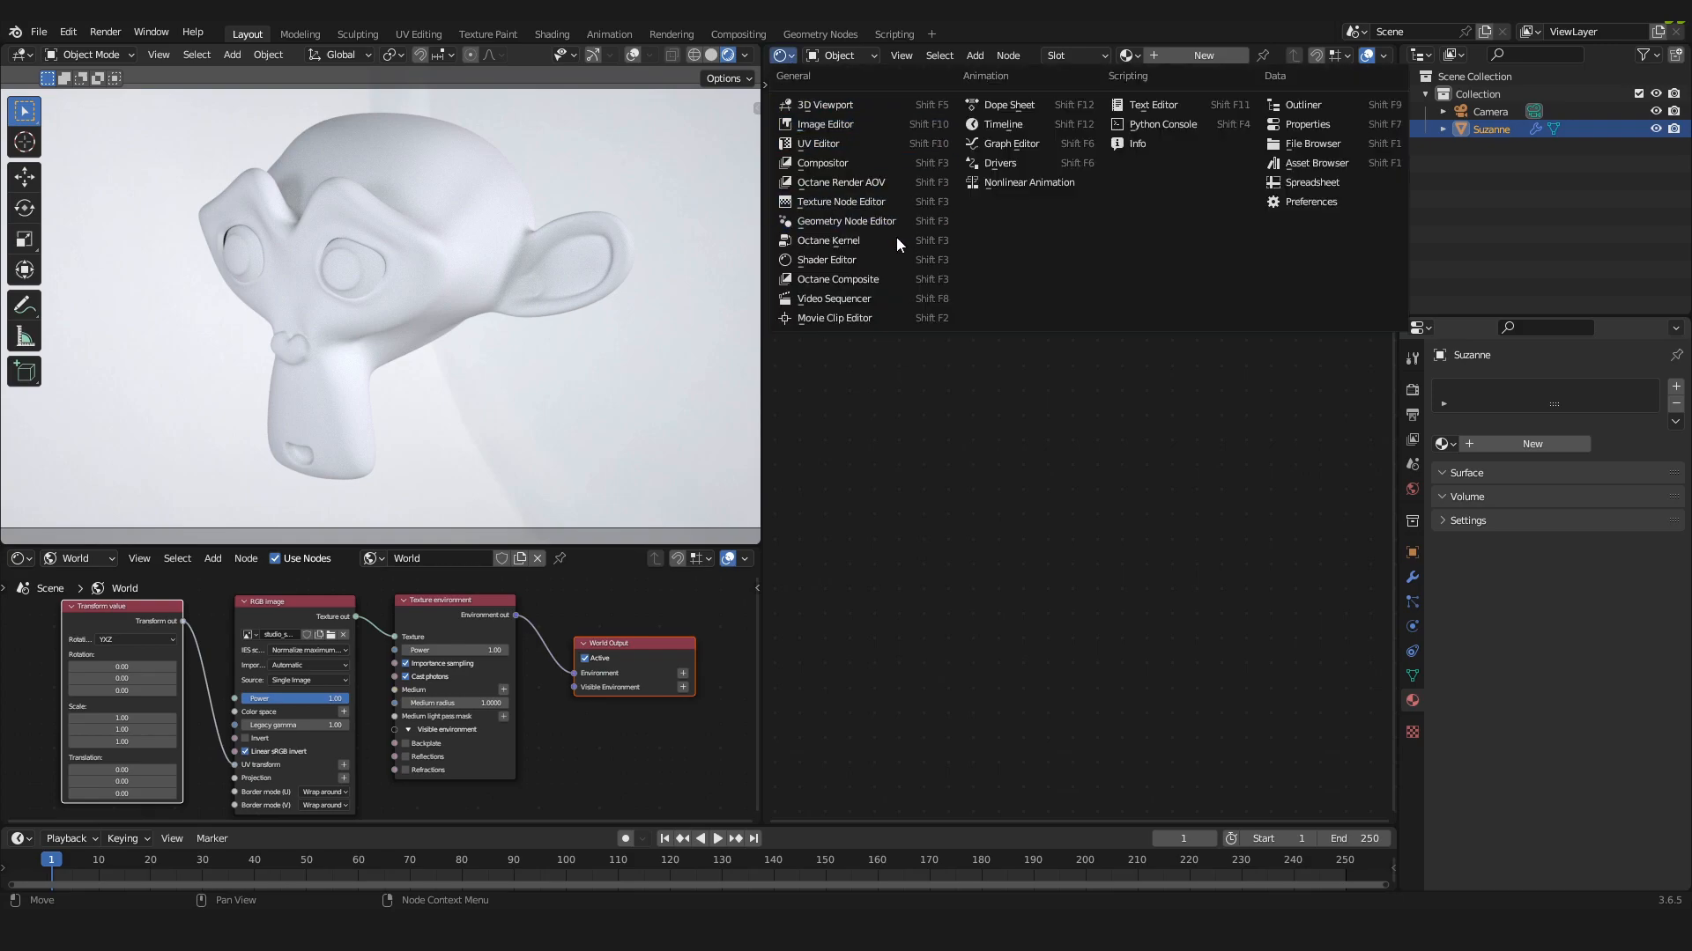
{"action": "left_click", "coordinate": [890, 262]}
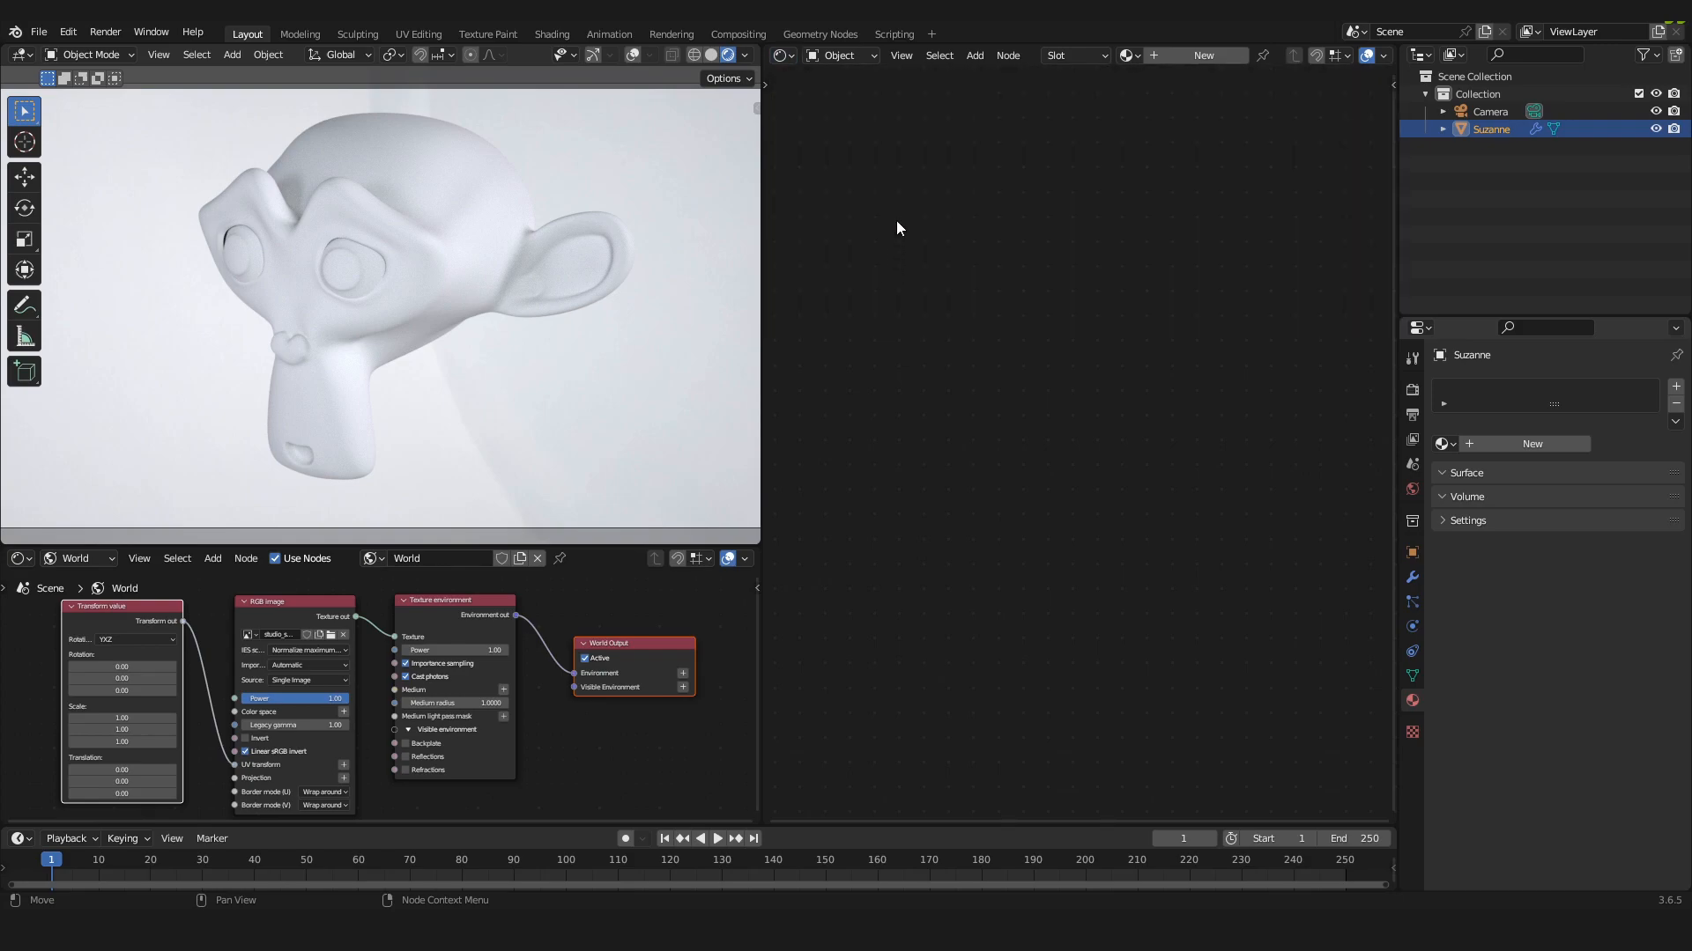
{"action": "left_click", "coordinate": [846, 56]}
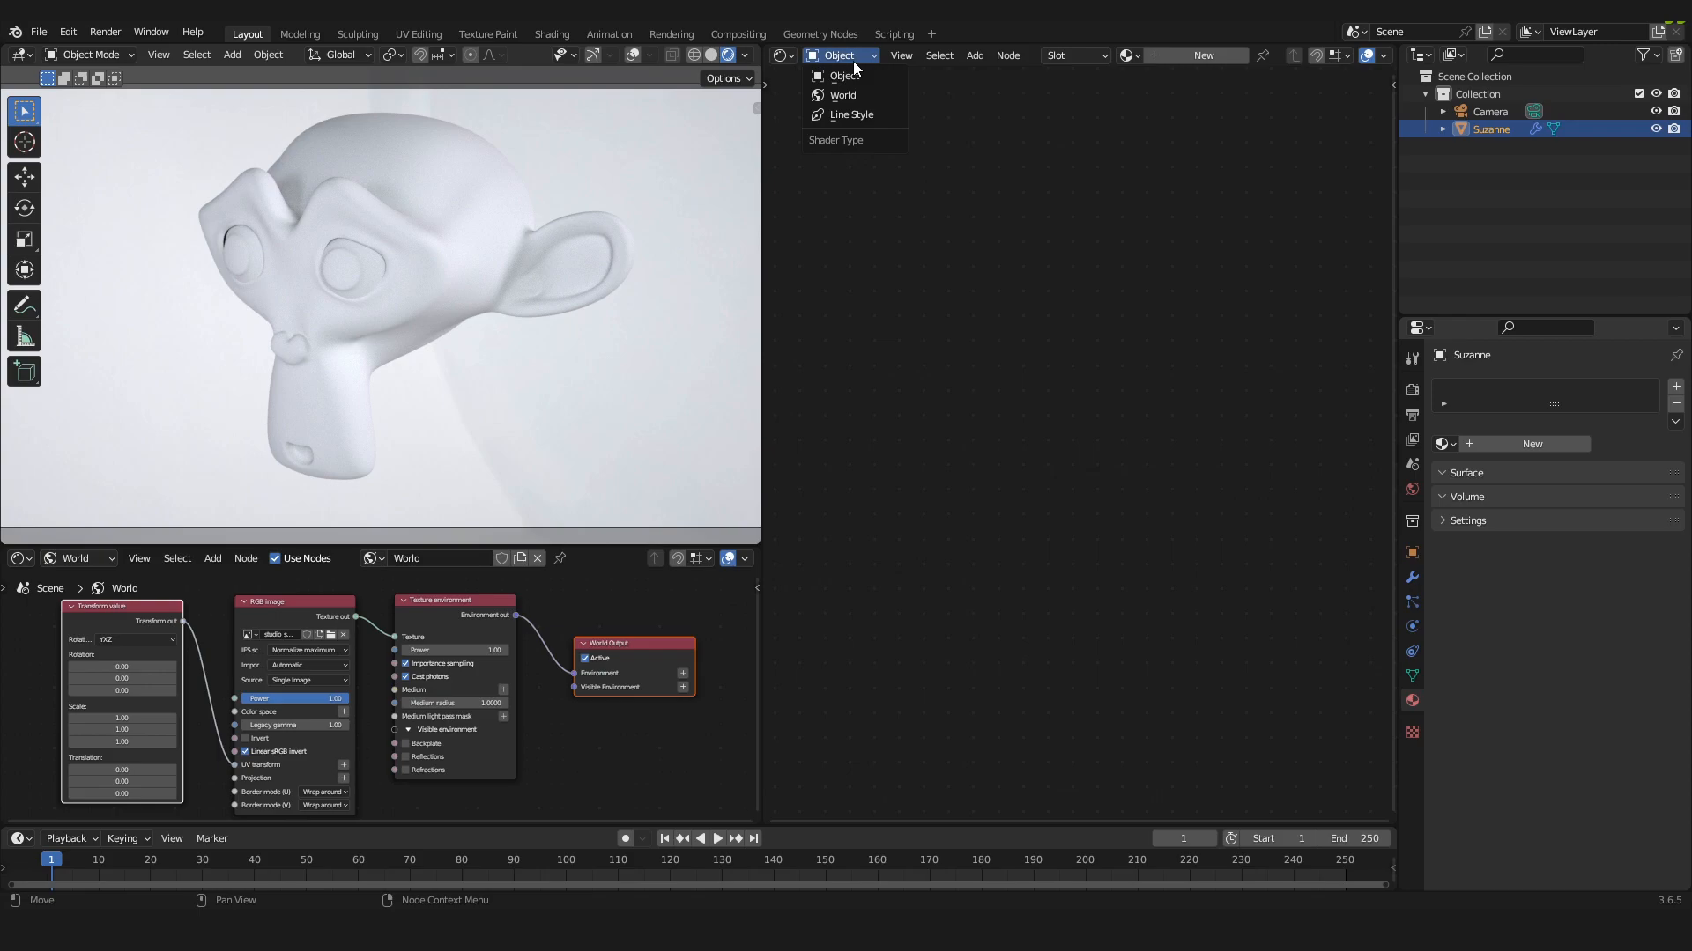
{"action": "left_click", "coordinate": [859, 74]}
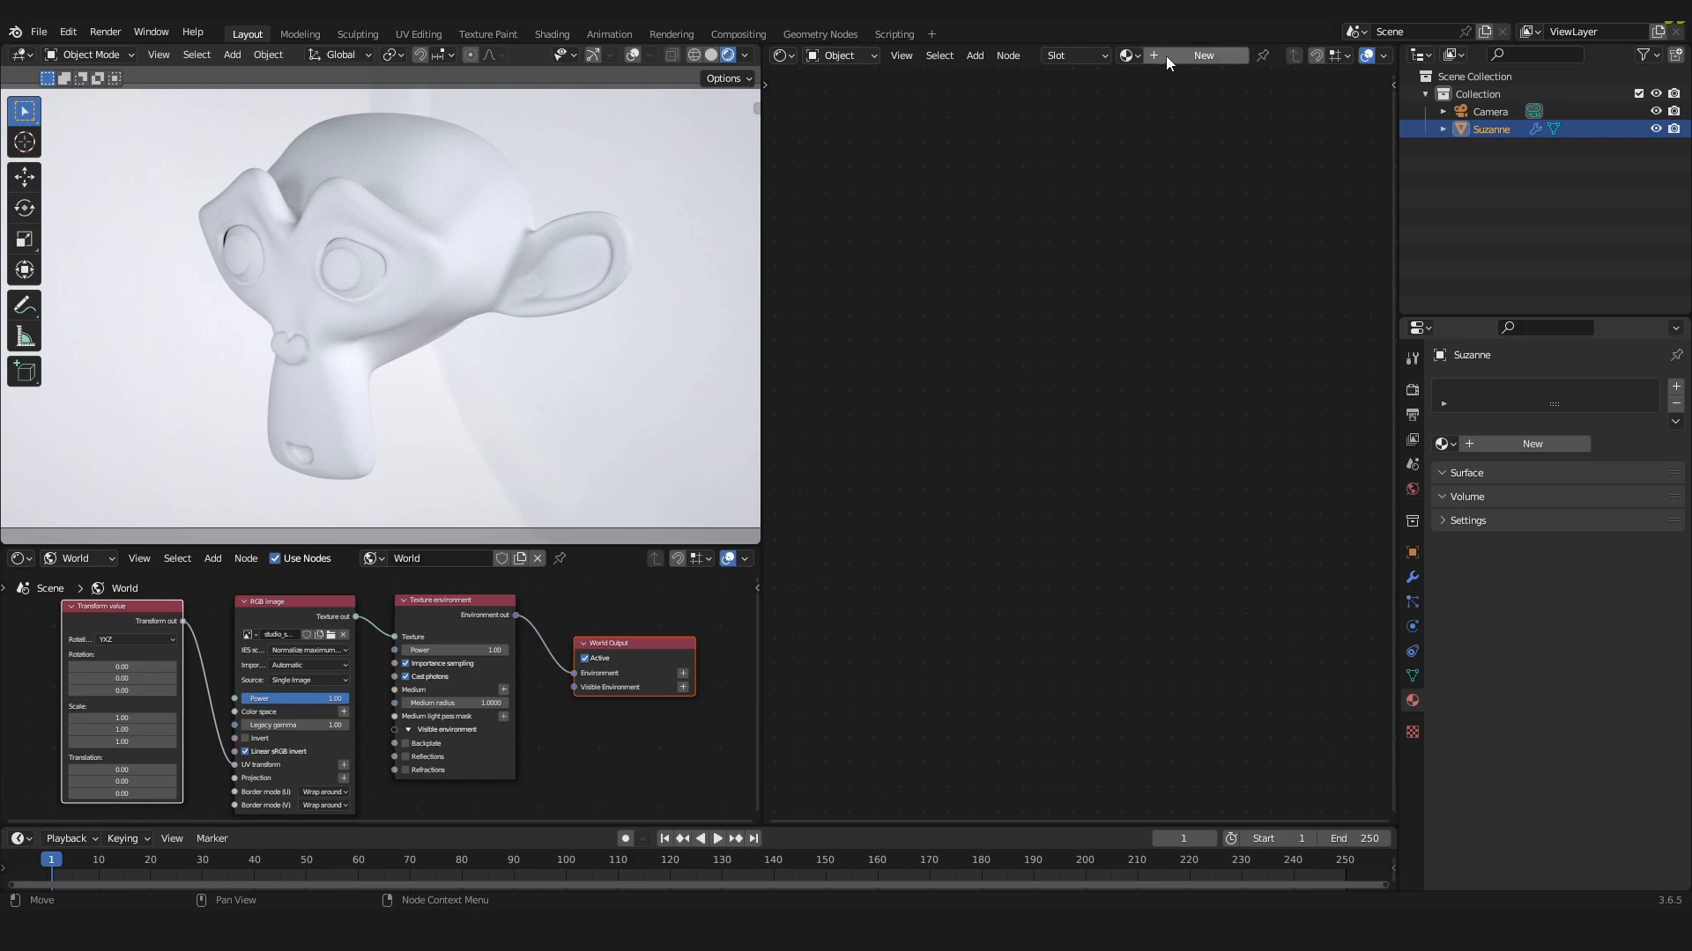
{"action": "left_click", "coordinate": [1213, 59]}
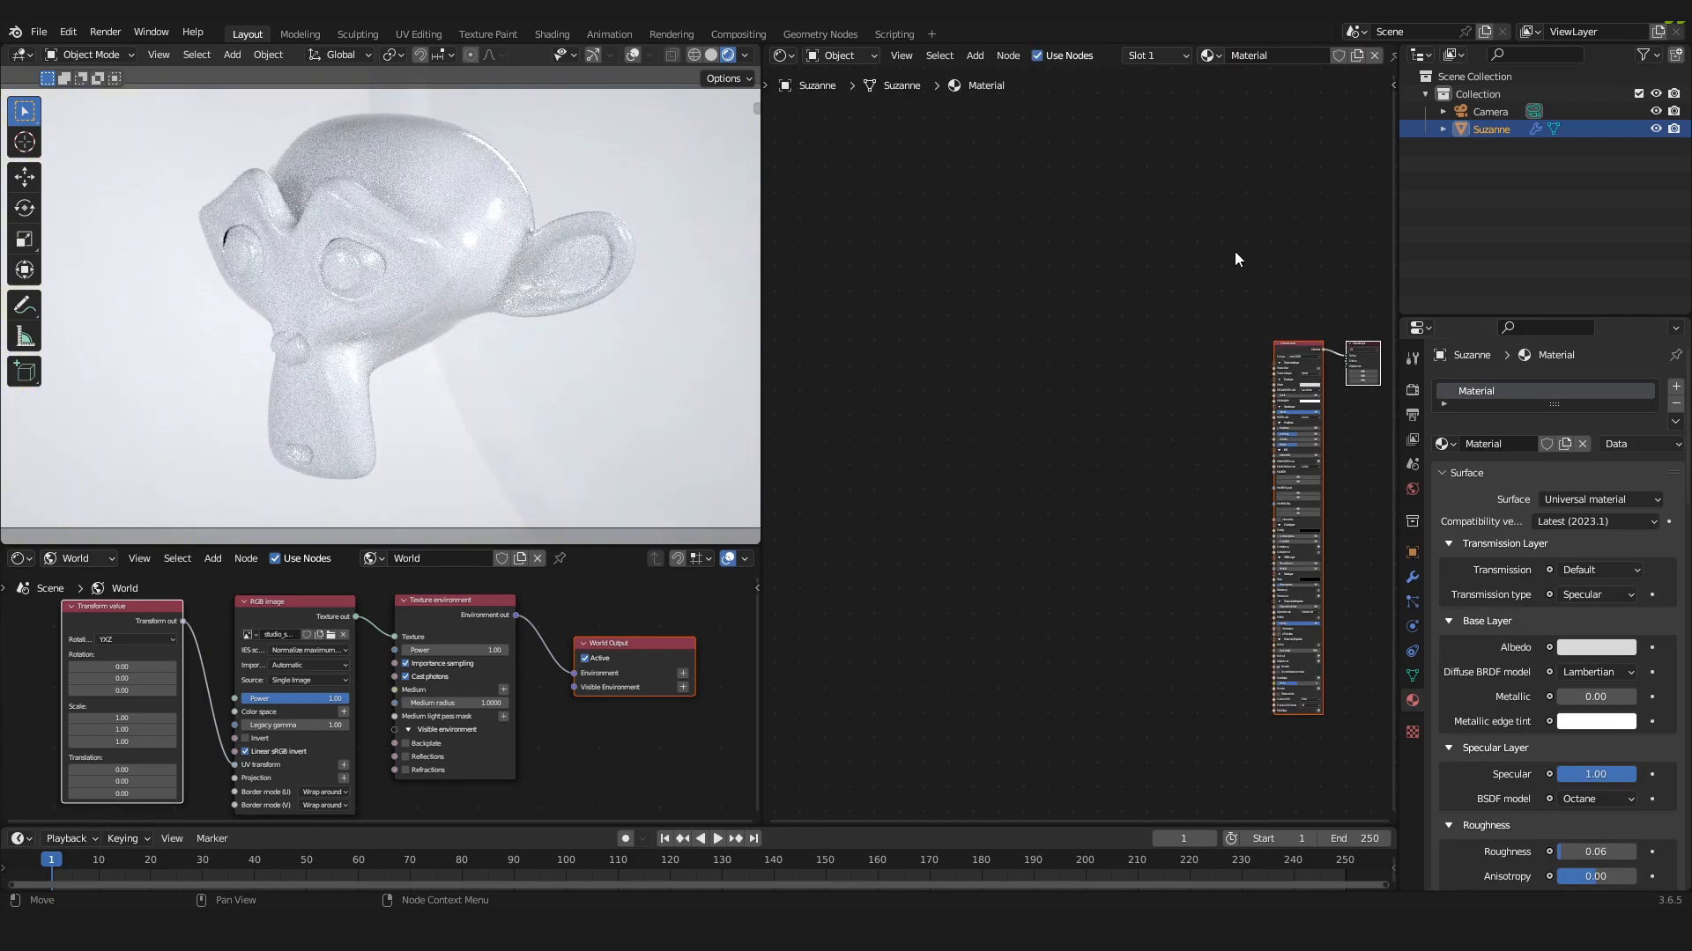
- Delete the default Universal material node from Suzanne's material node tree
{"action": "key", "text": "Home"}
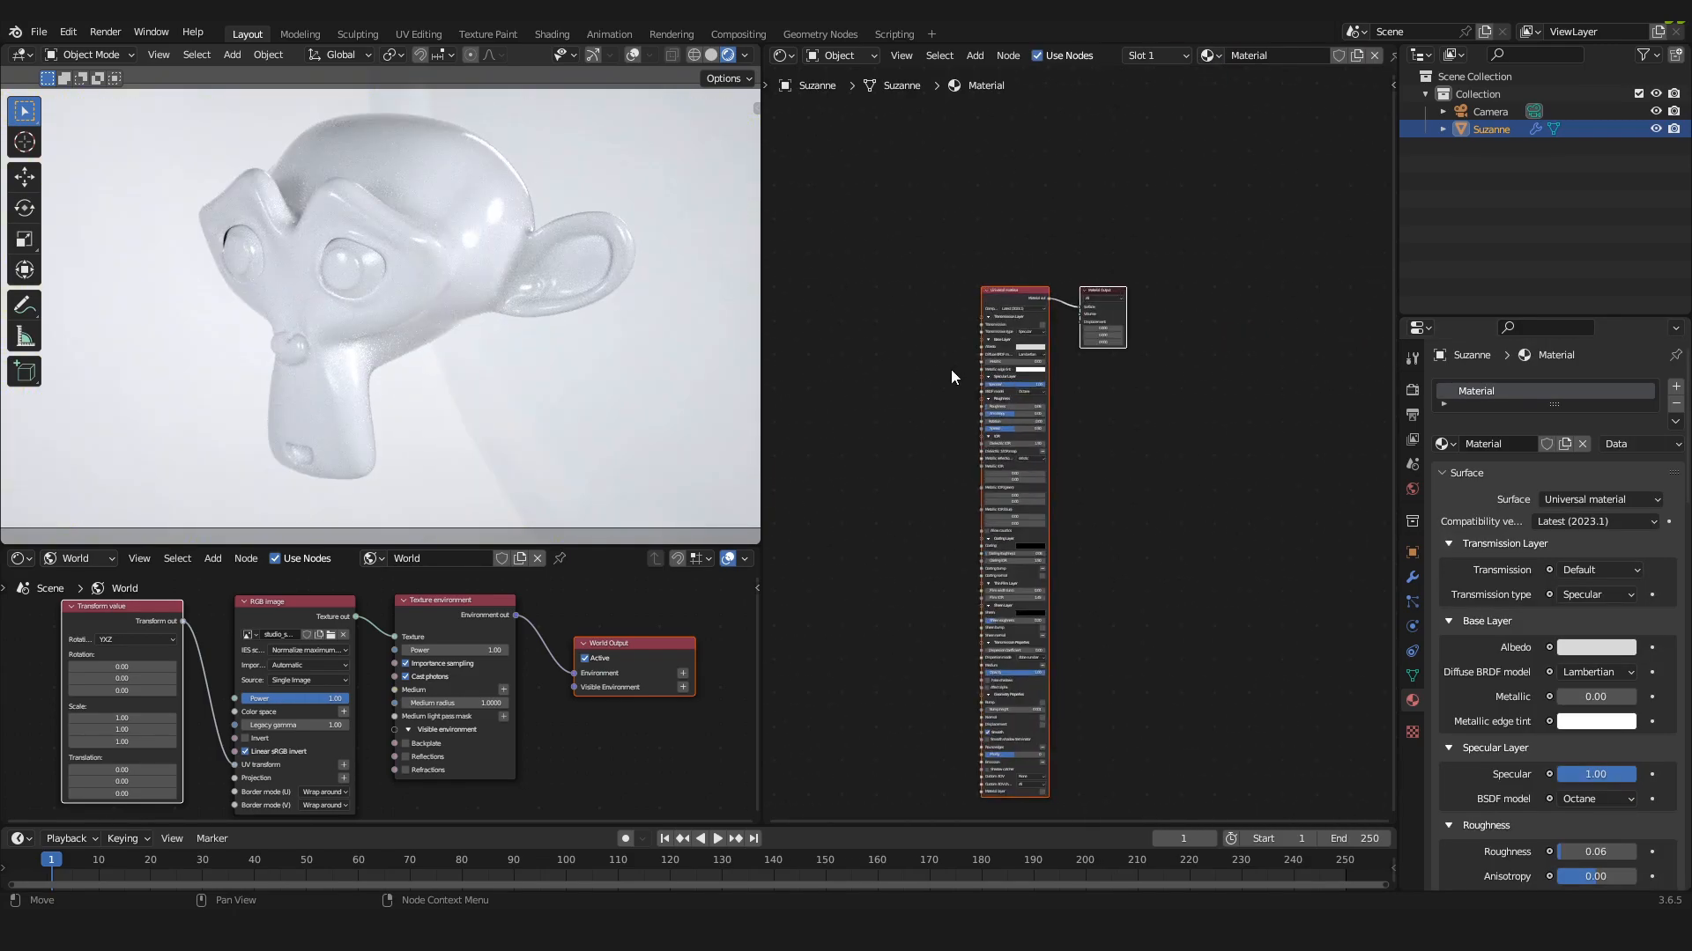
{"action": "scroll", "coordinate": [880, 277], "scroll_direction": "up", "scroll_amount": 2}
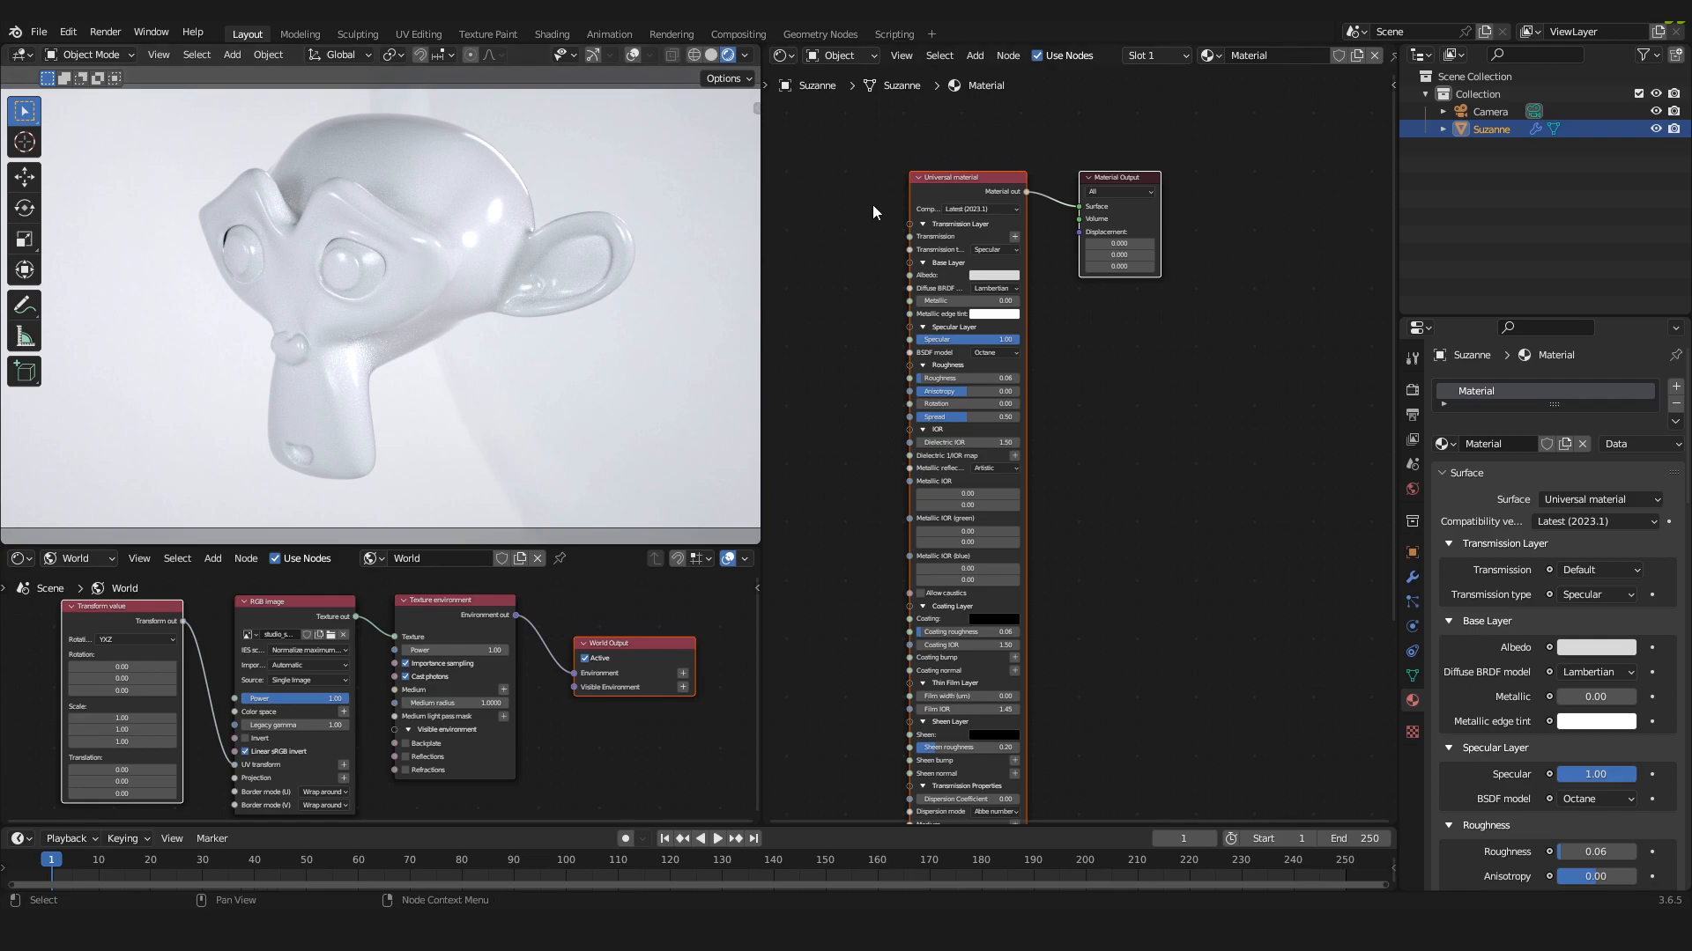
{"action": "scroll", "coordinate": [870, 184], "scroll_direction": "up", "scroll_amount": 2}
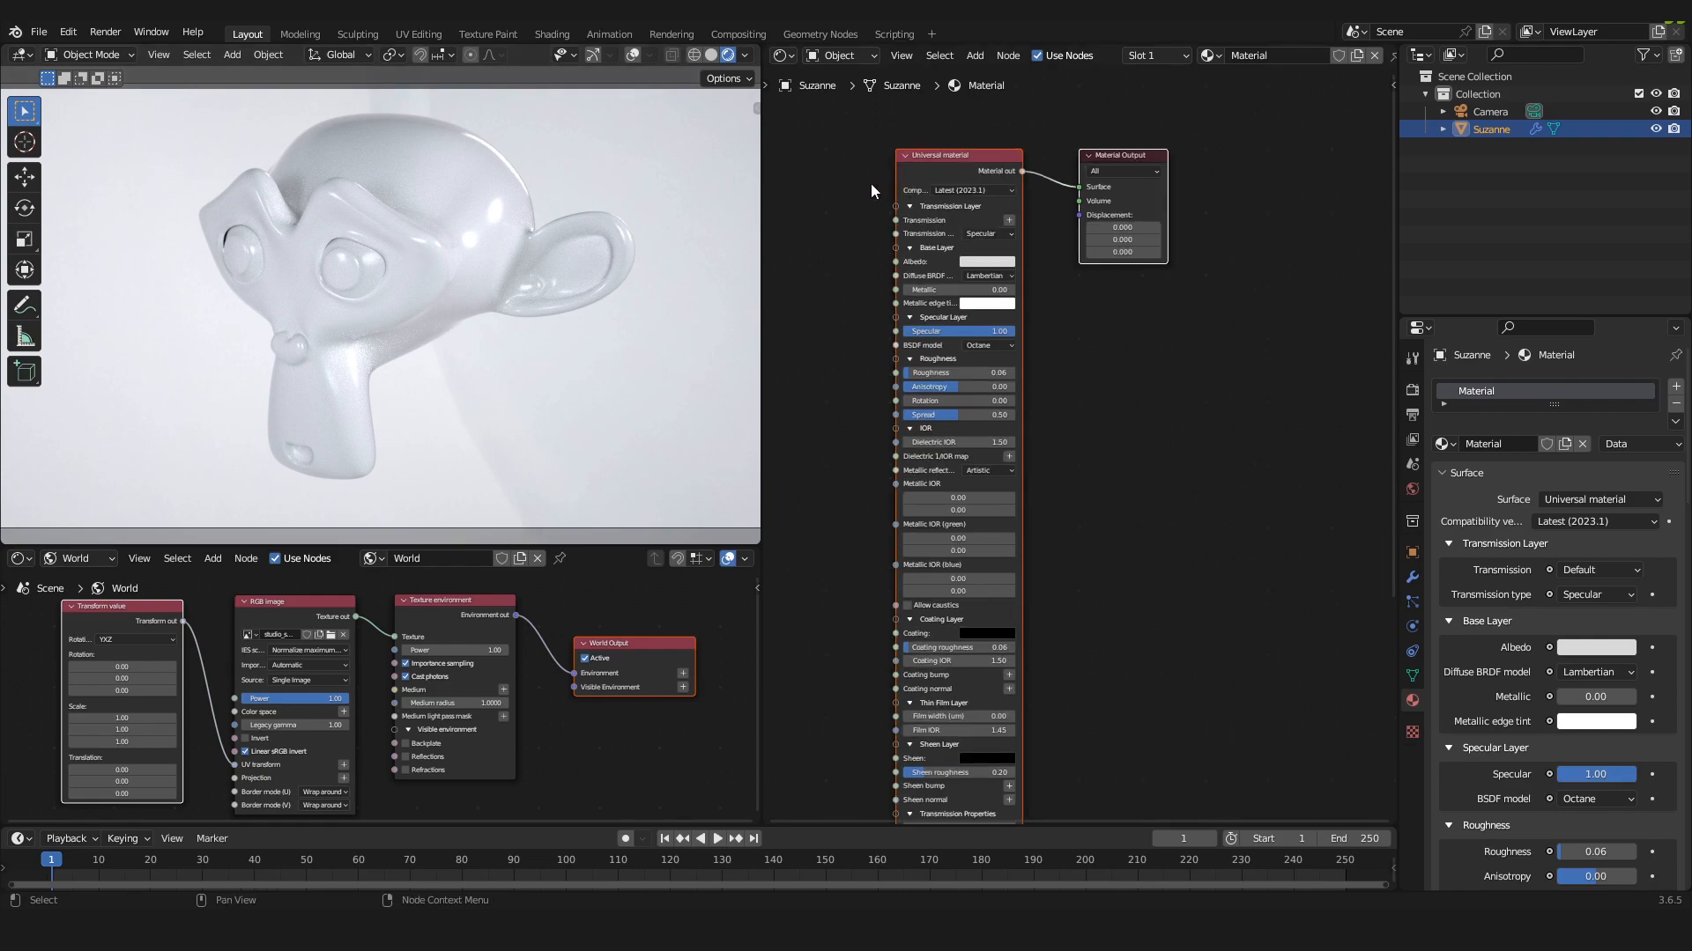
{"action": "left_click", "coordinate": [1013, 164]}
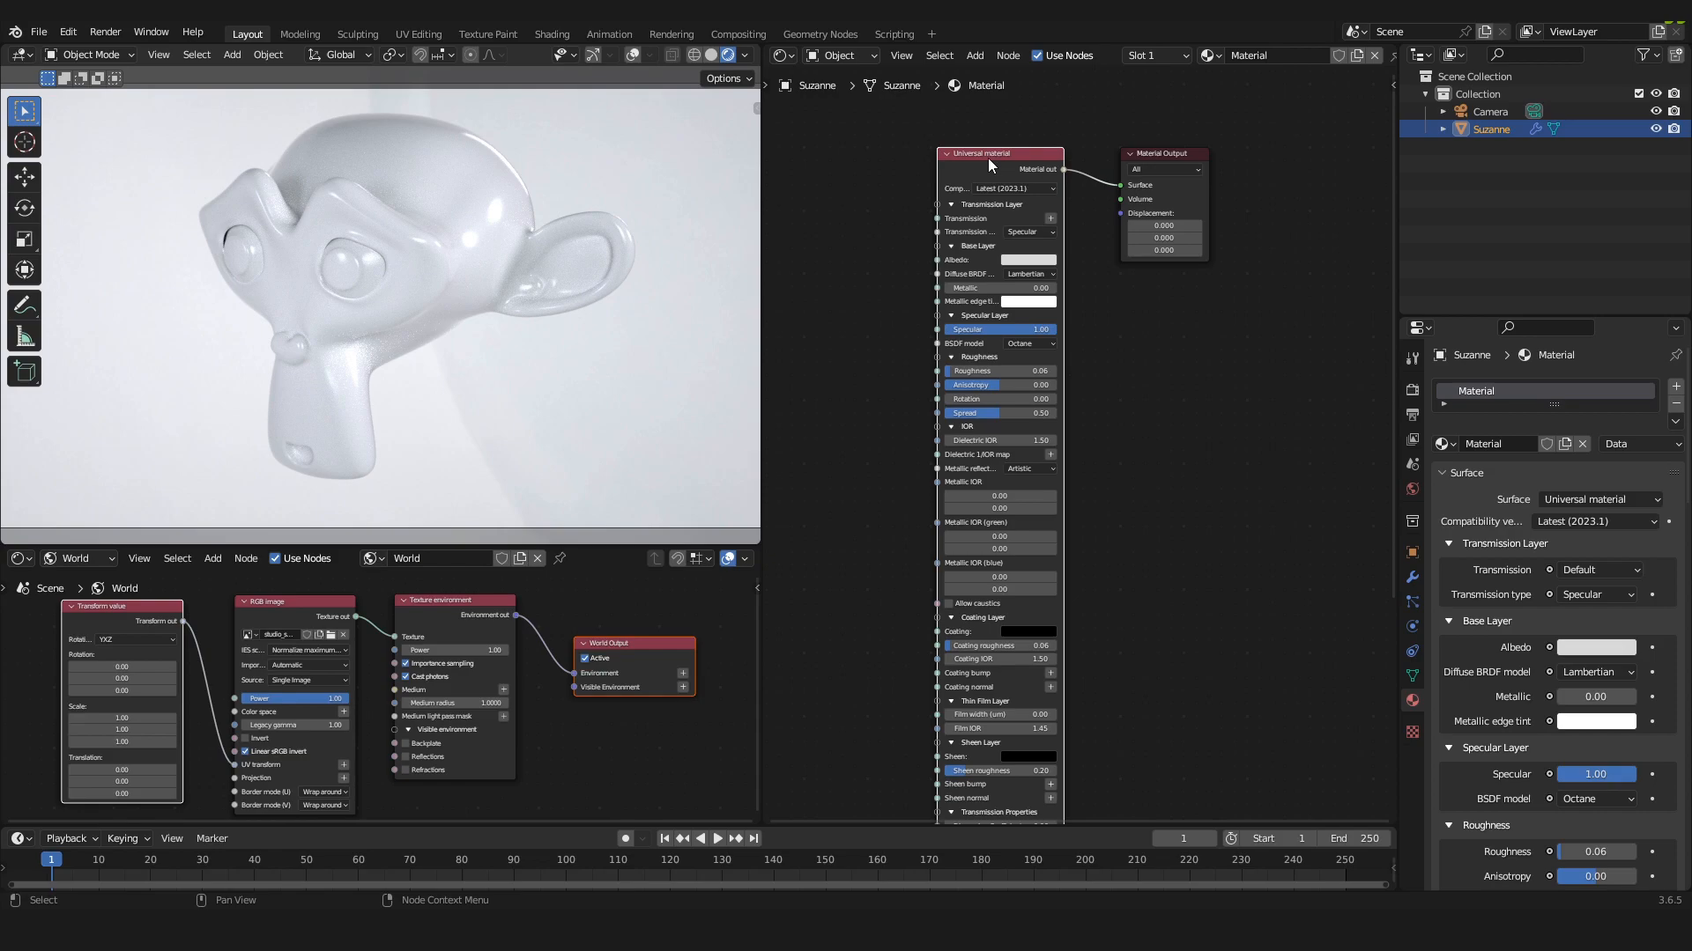
{"action": "key", "text": "Delete"}
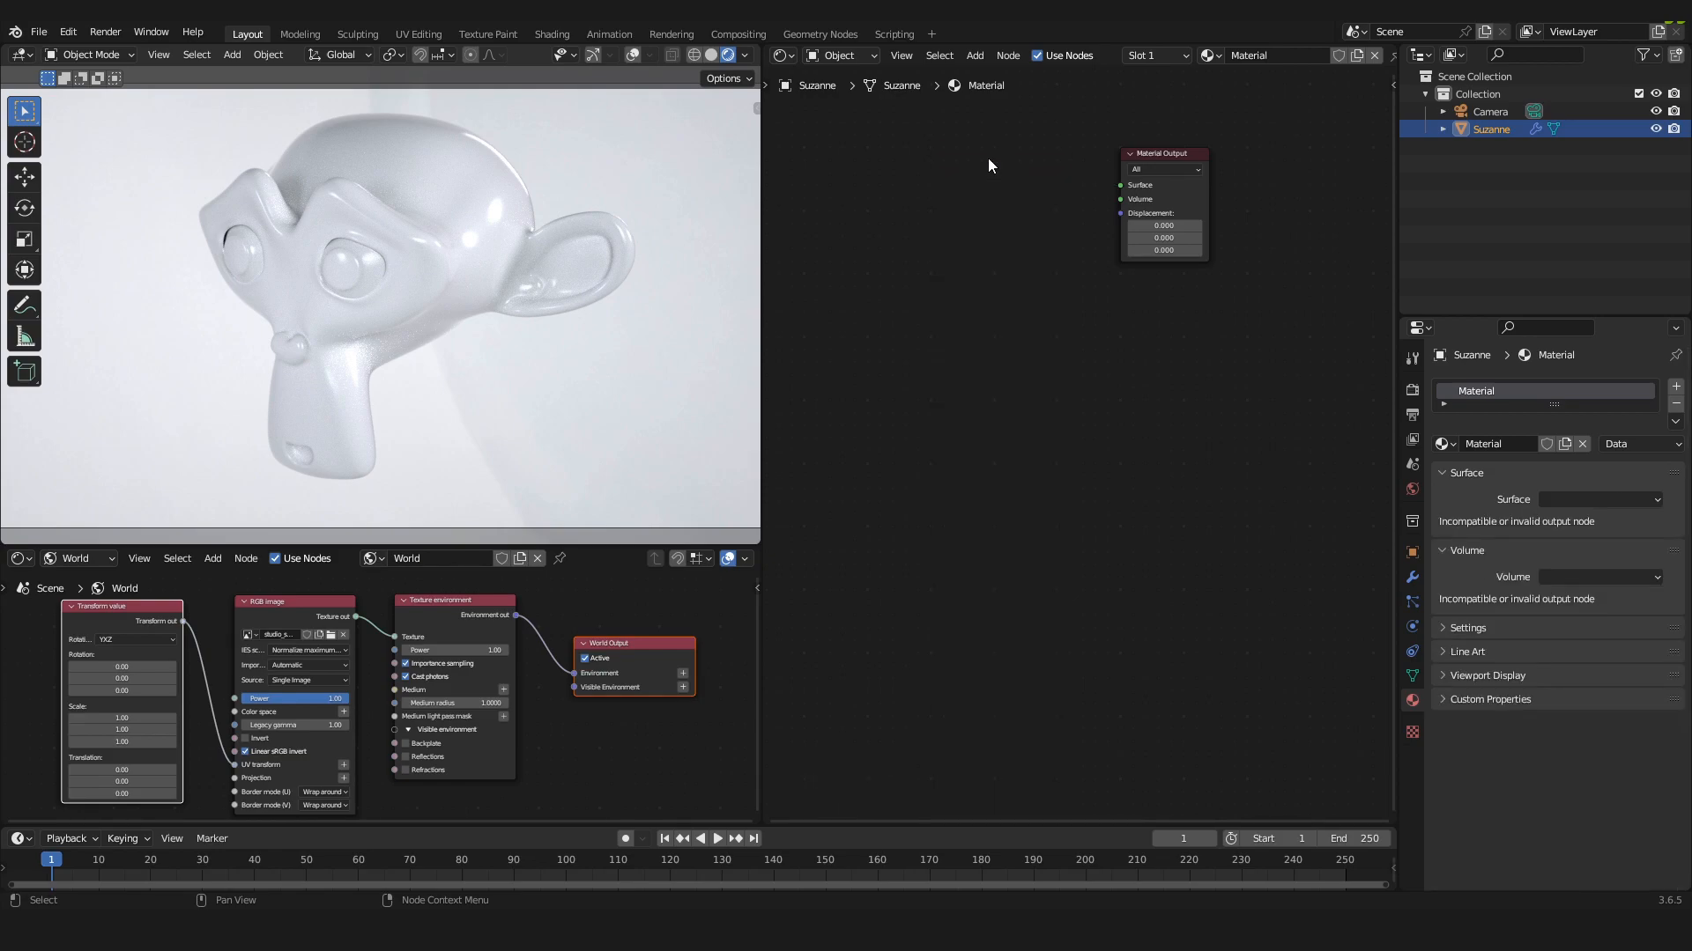
- Add a Mix material node and connect its Material out to the Surface input of the Material Output node
{"action": "left_click_drag", "start_coordinate": [1085, 112], "coordinate": [1230, 319]}
{"action": "left_click", "coordinate": [1114, 308]}
{"action": "middle_click_drag", "start_coordinate": [1104, 309], "coordinate": [1150, 317]}
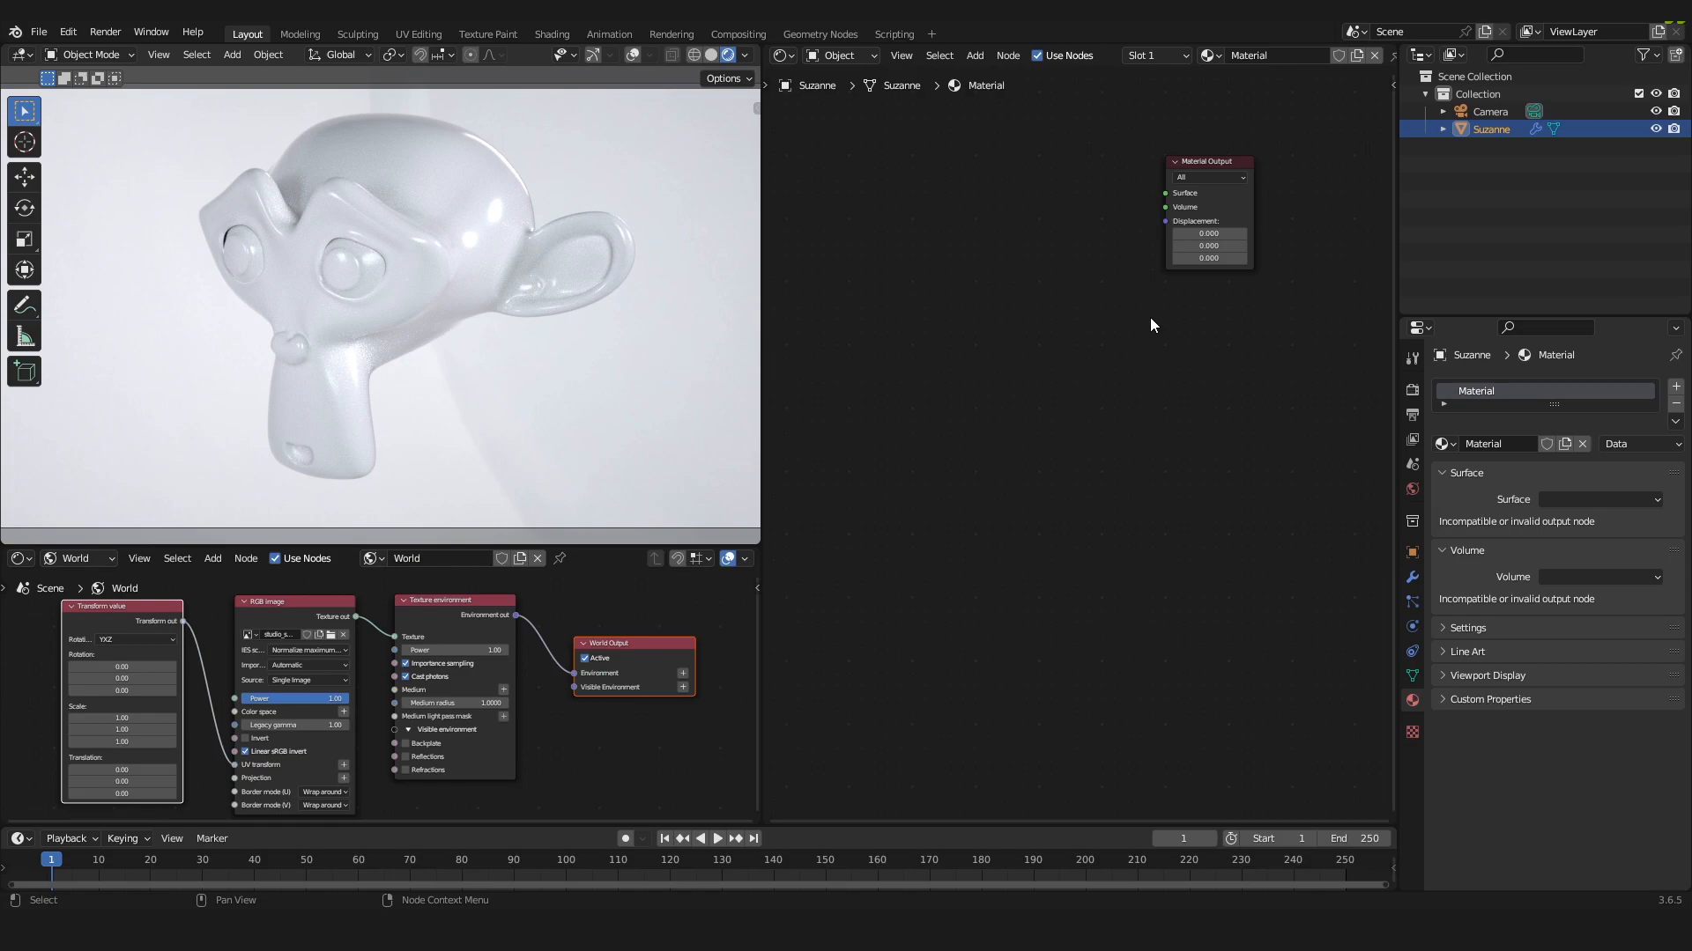
{"action": "key", "text": "shift+a"}
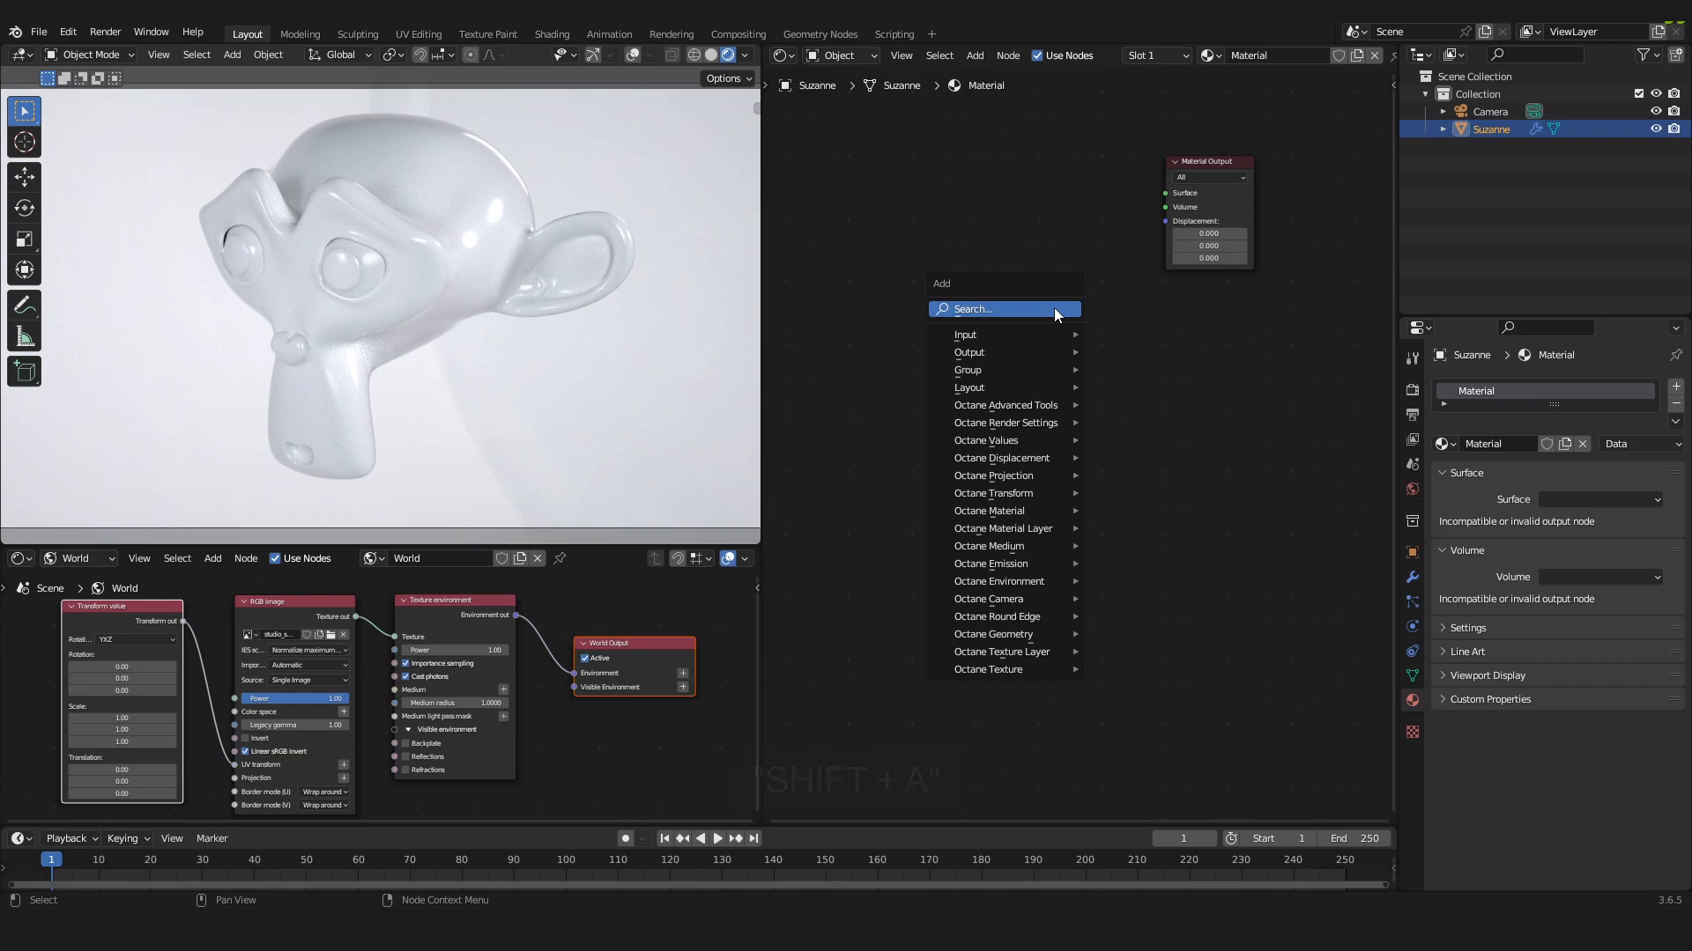
{"action": "left_click", "coordinate": [1053, 308]}
{"action": "type", "text": "m"}
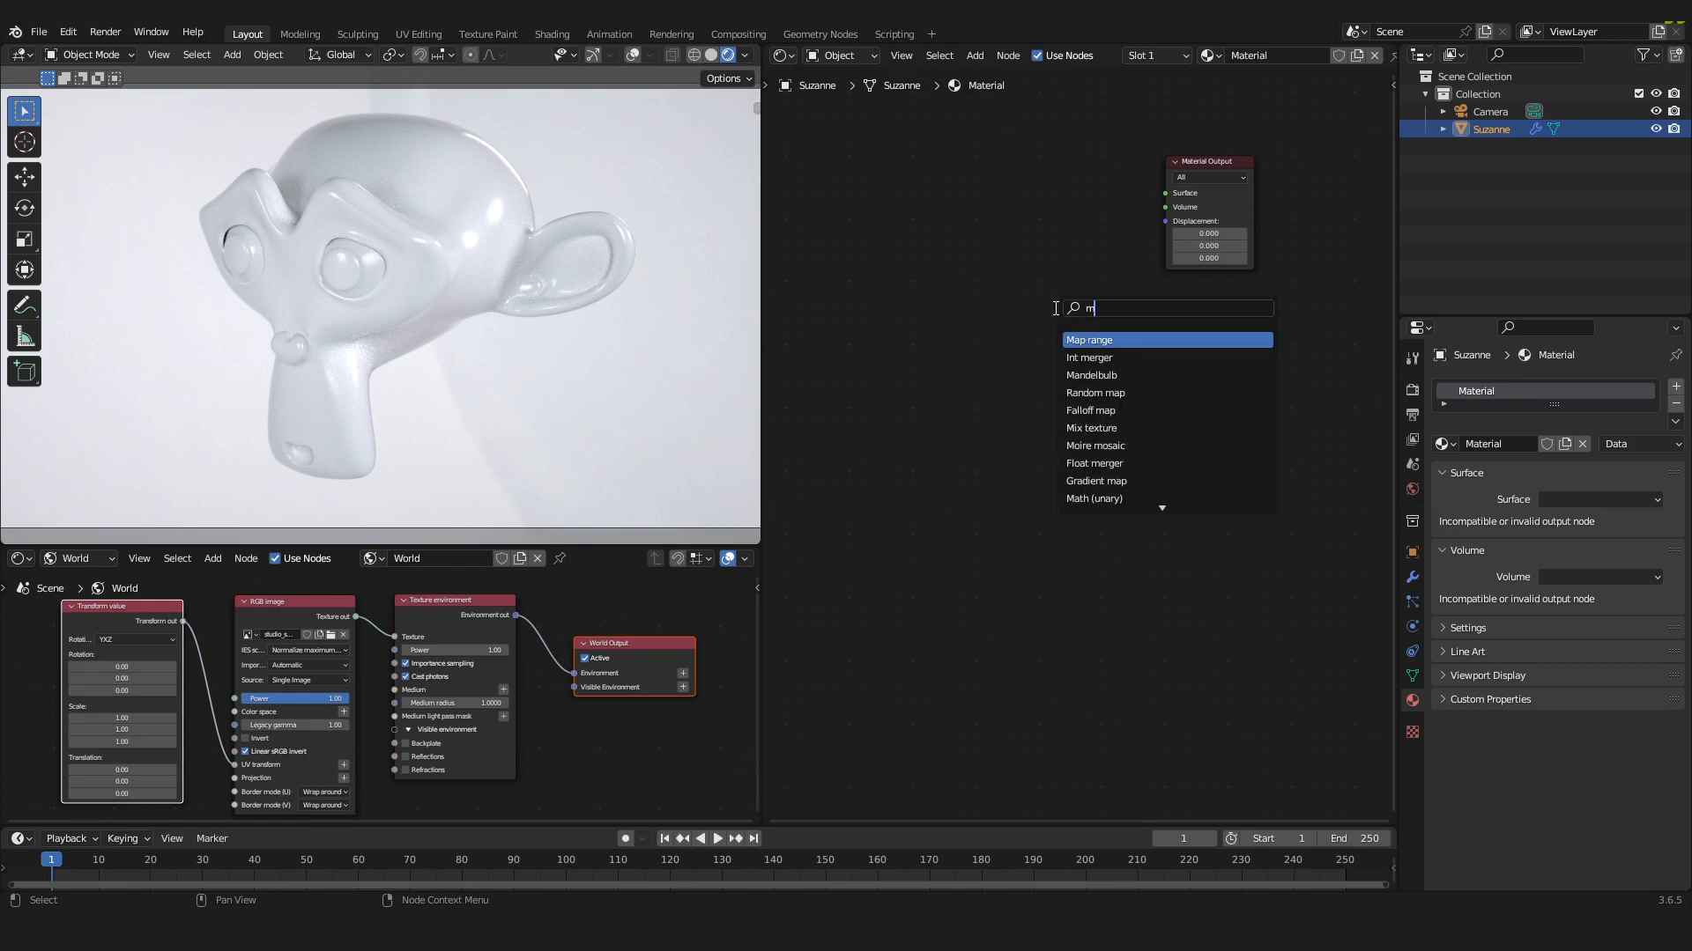
{"action": "type", "text": "ix m"}
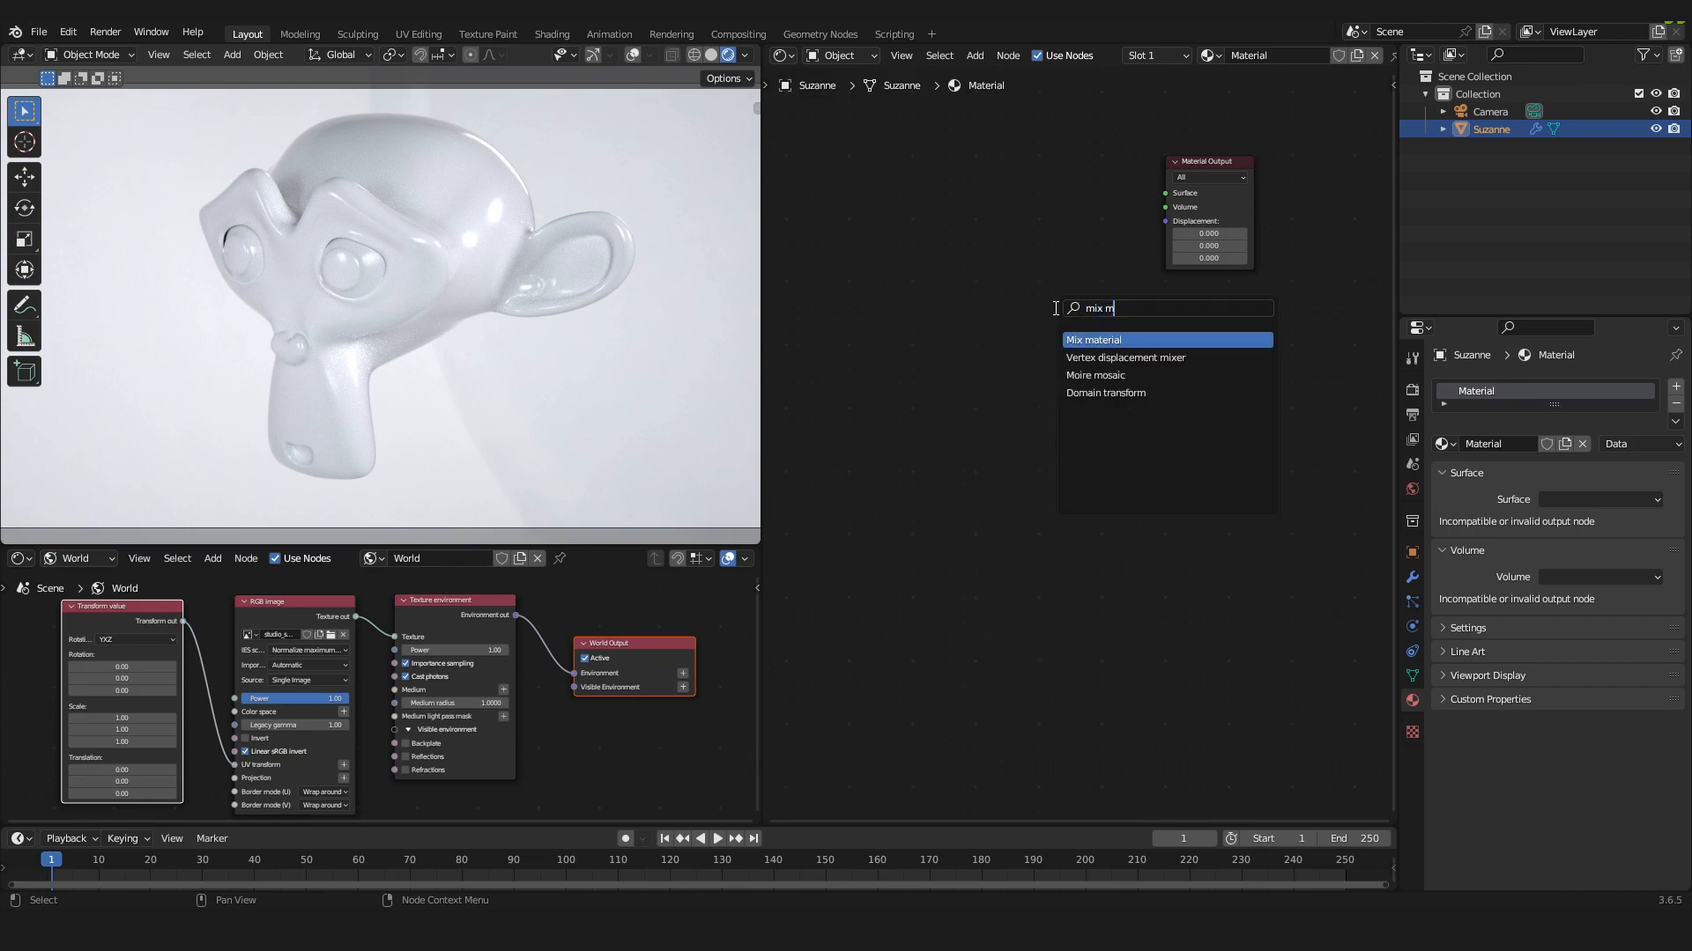
{"action": "left_click", "coordinate": [1150, 339]}
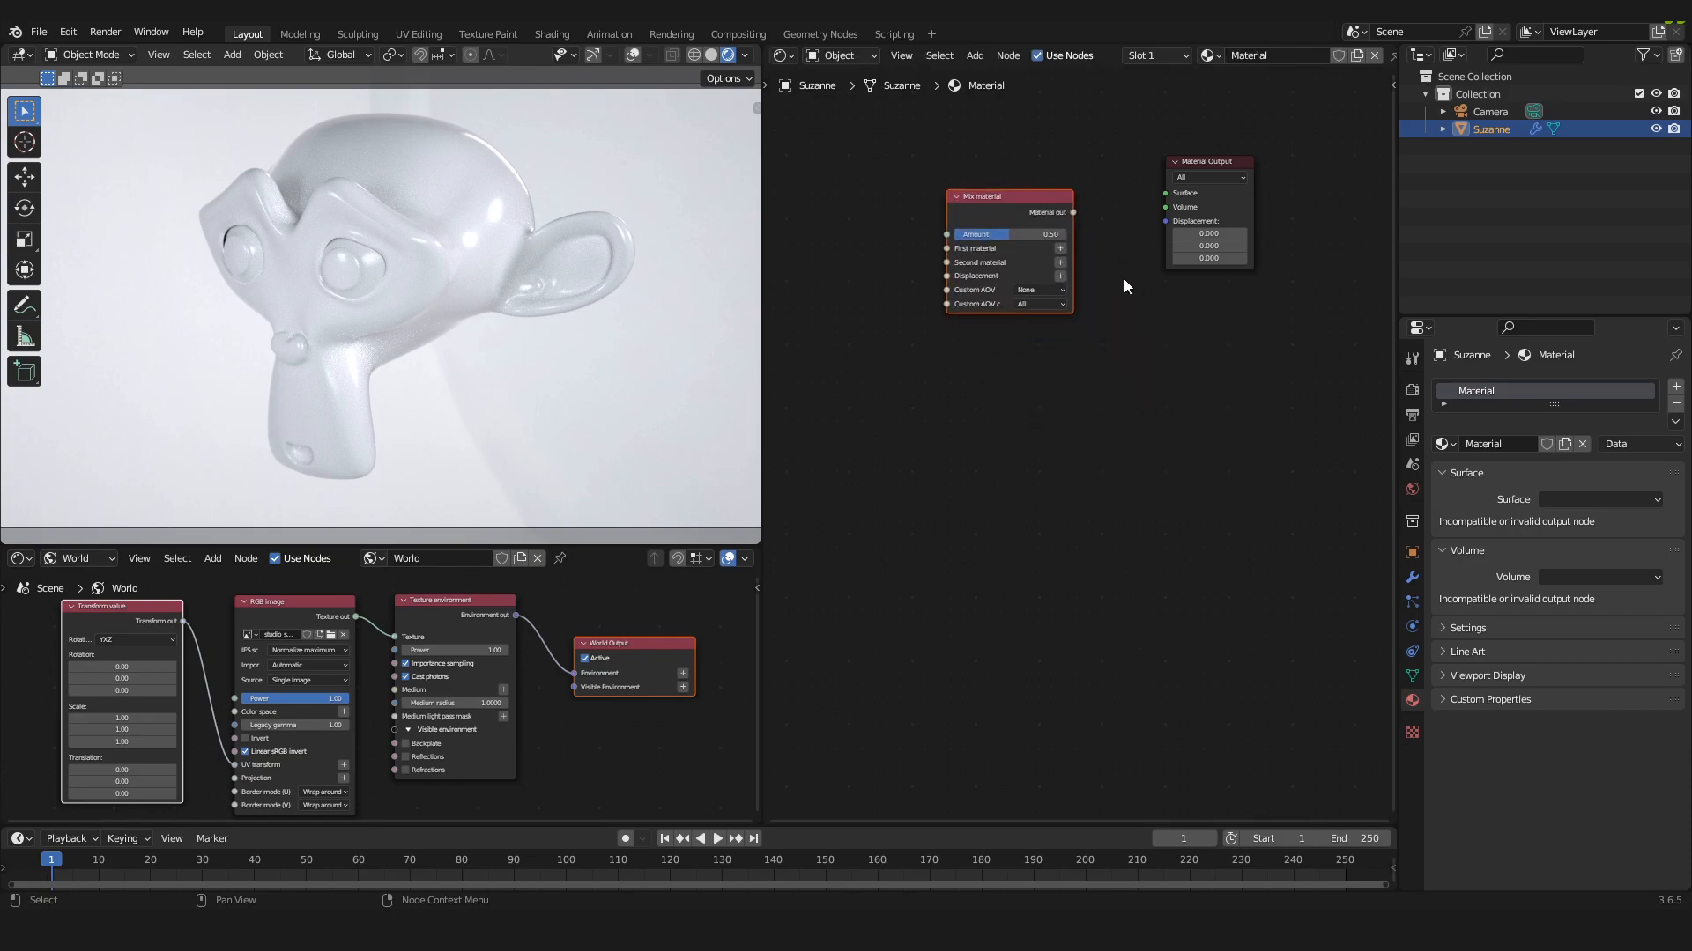
{"action": "left_click_drag", "start_coordinate": [1005, 214], "coordinate": [1050, 171]}
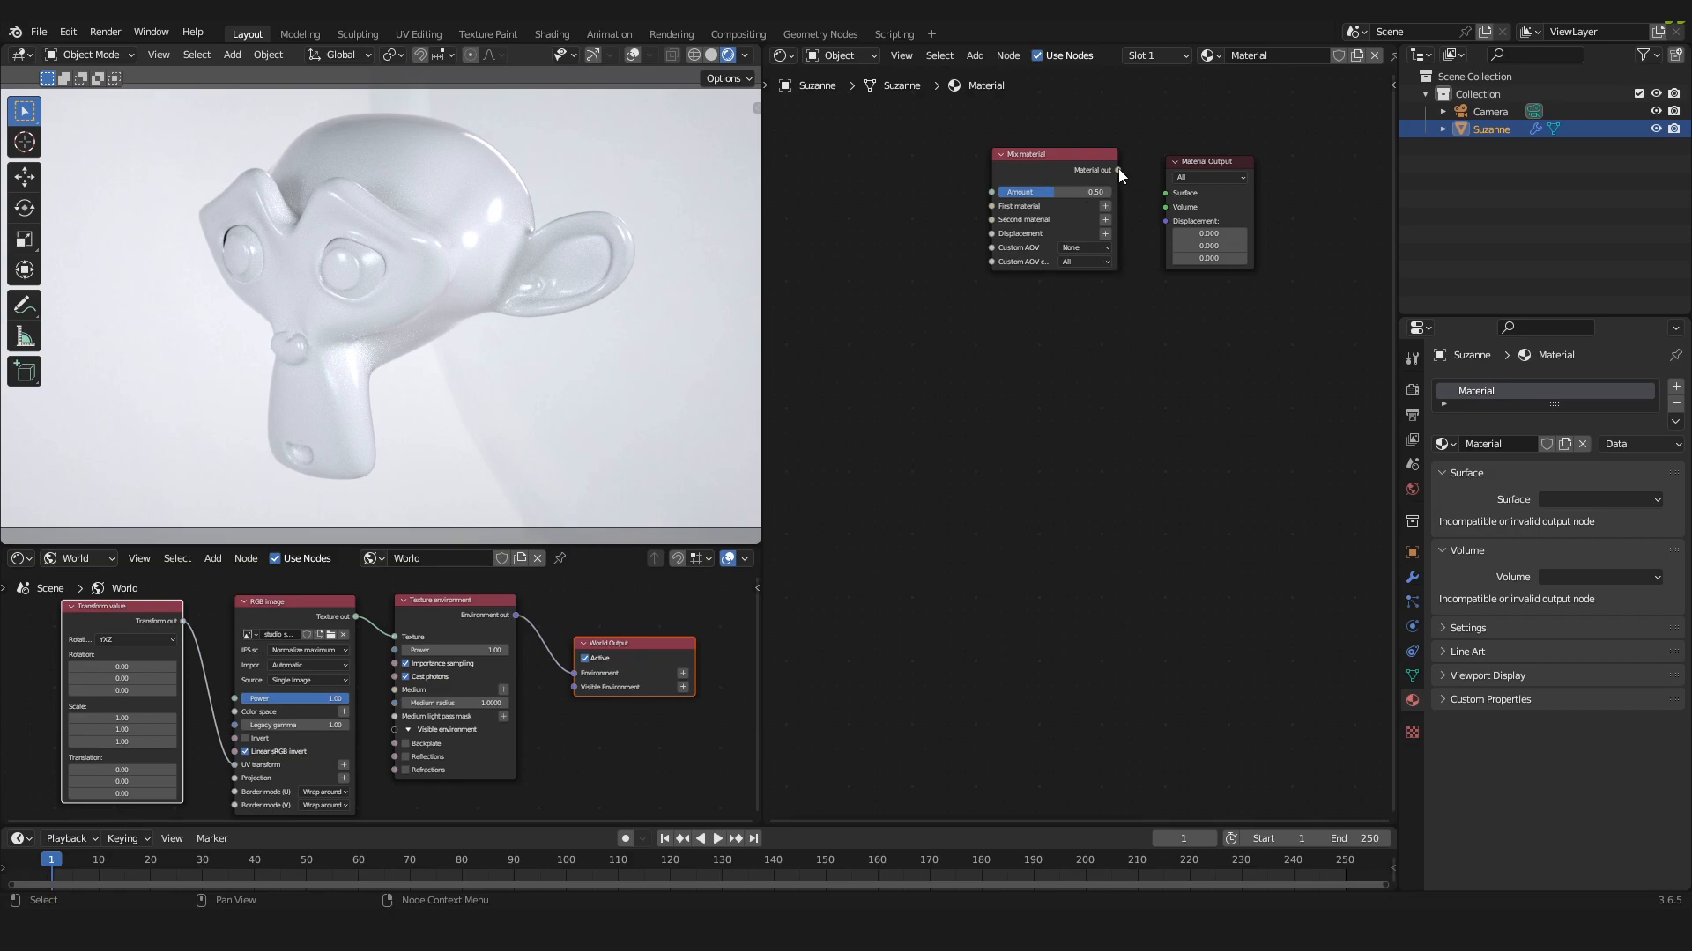
{"action": "left_click_drag", "start_coordinate": [1119, 171], "coordinate": [1170, 194]}
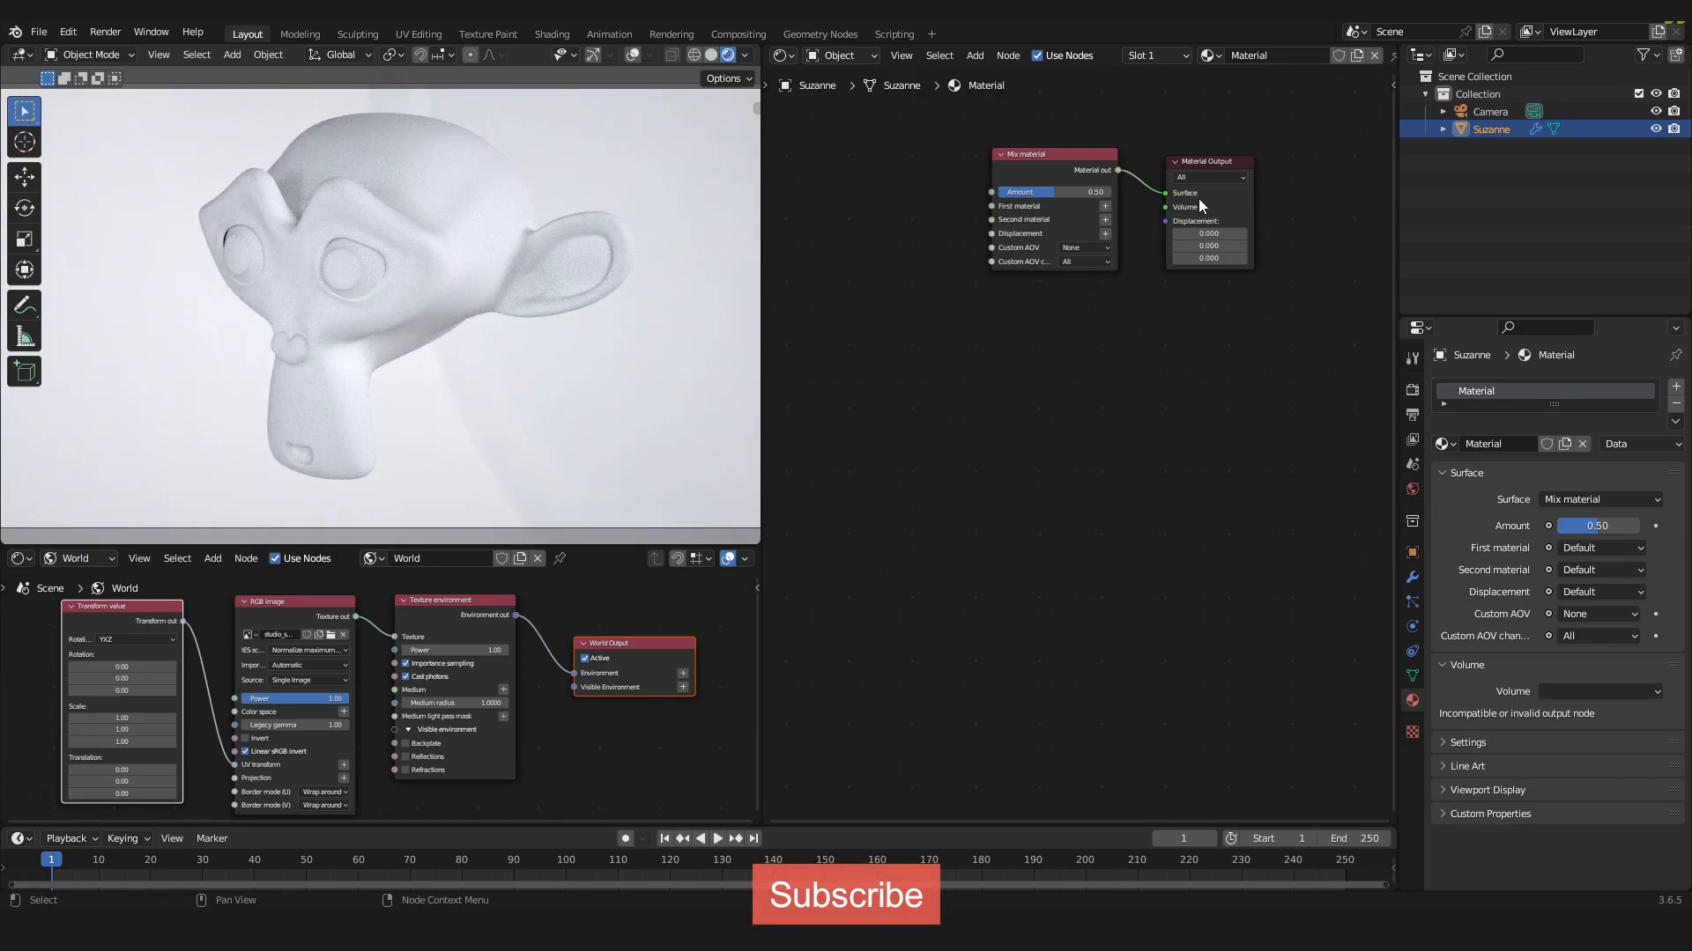
- Add an Octane Metallic material node and place it ahead of the Mix material node
{"action": "scroll", "coordinate": [1180, 173], "scroll_direction": "up", "scroll_amount": 1}
{"action": "middle_click_drag", "start_coordinate": [1180, 172], "coordinate": [1108, 296]}
{"action": "scroll", "coordinate": [1105, 305], "scroll_direction": "up", "scroll_amount": 1}
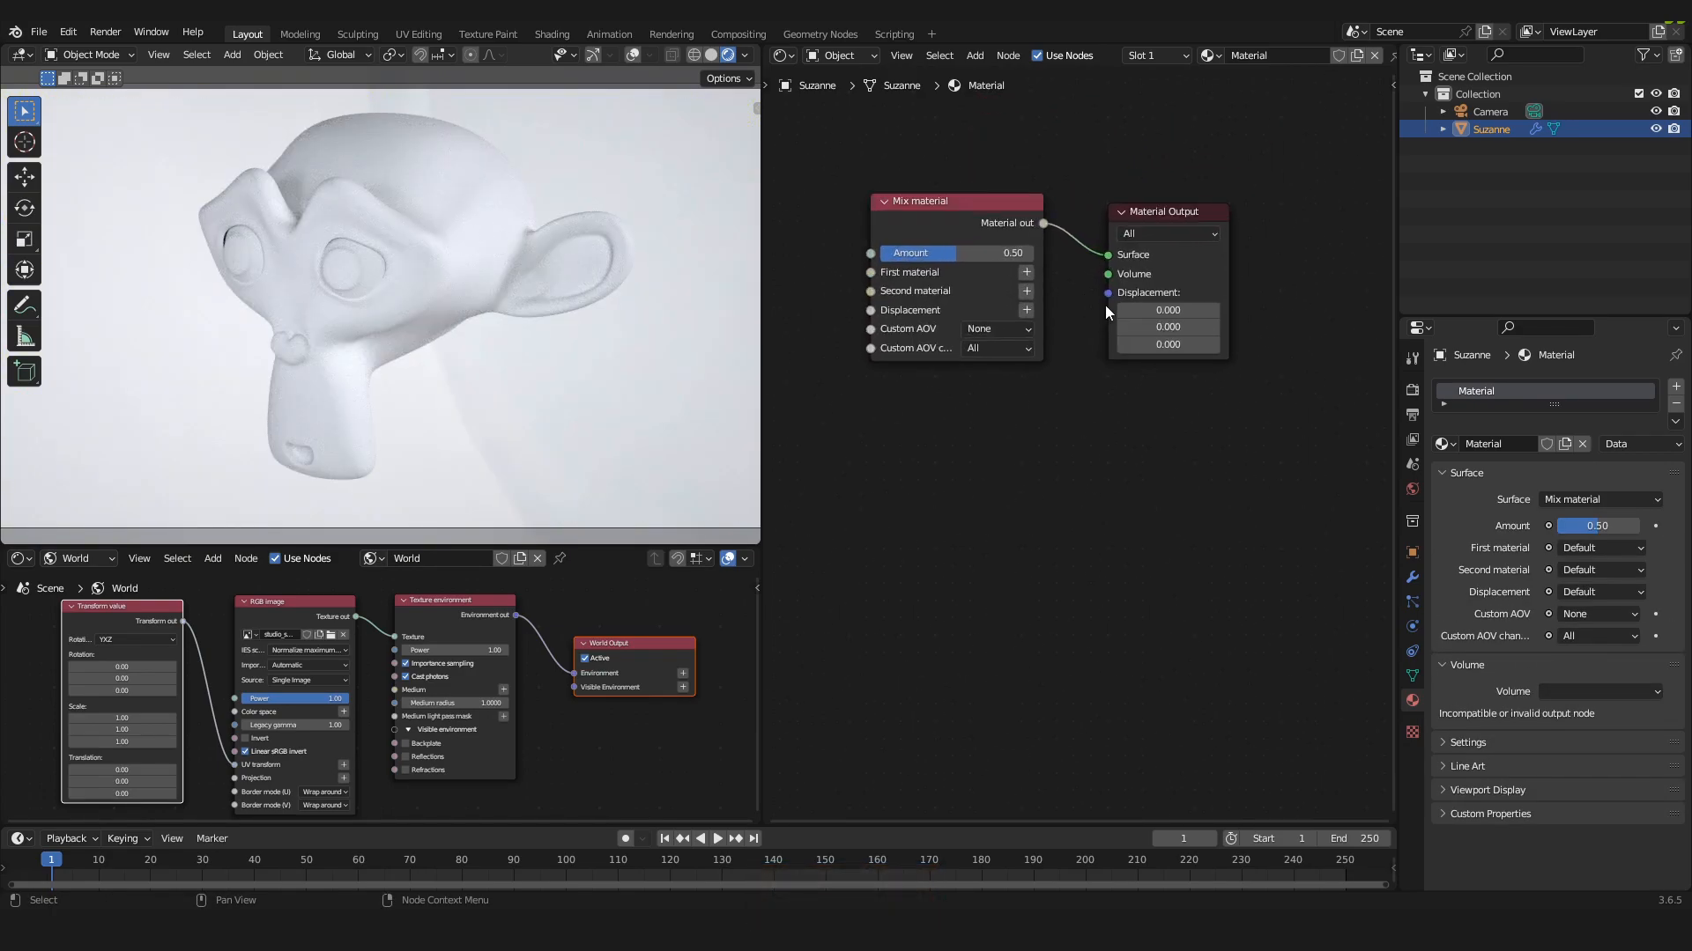
{"action": "middle_click_drag", "start_coordinate": [1065, 411], "coordinate": [1128, 409]}
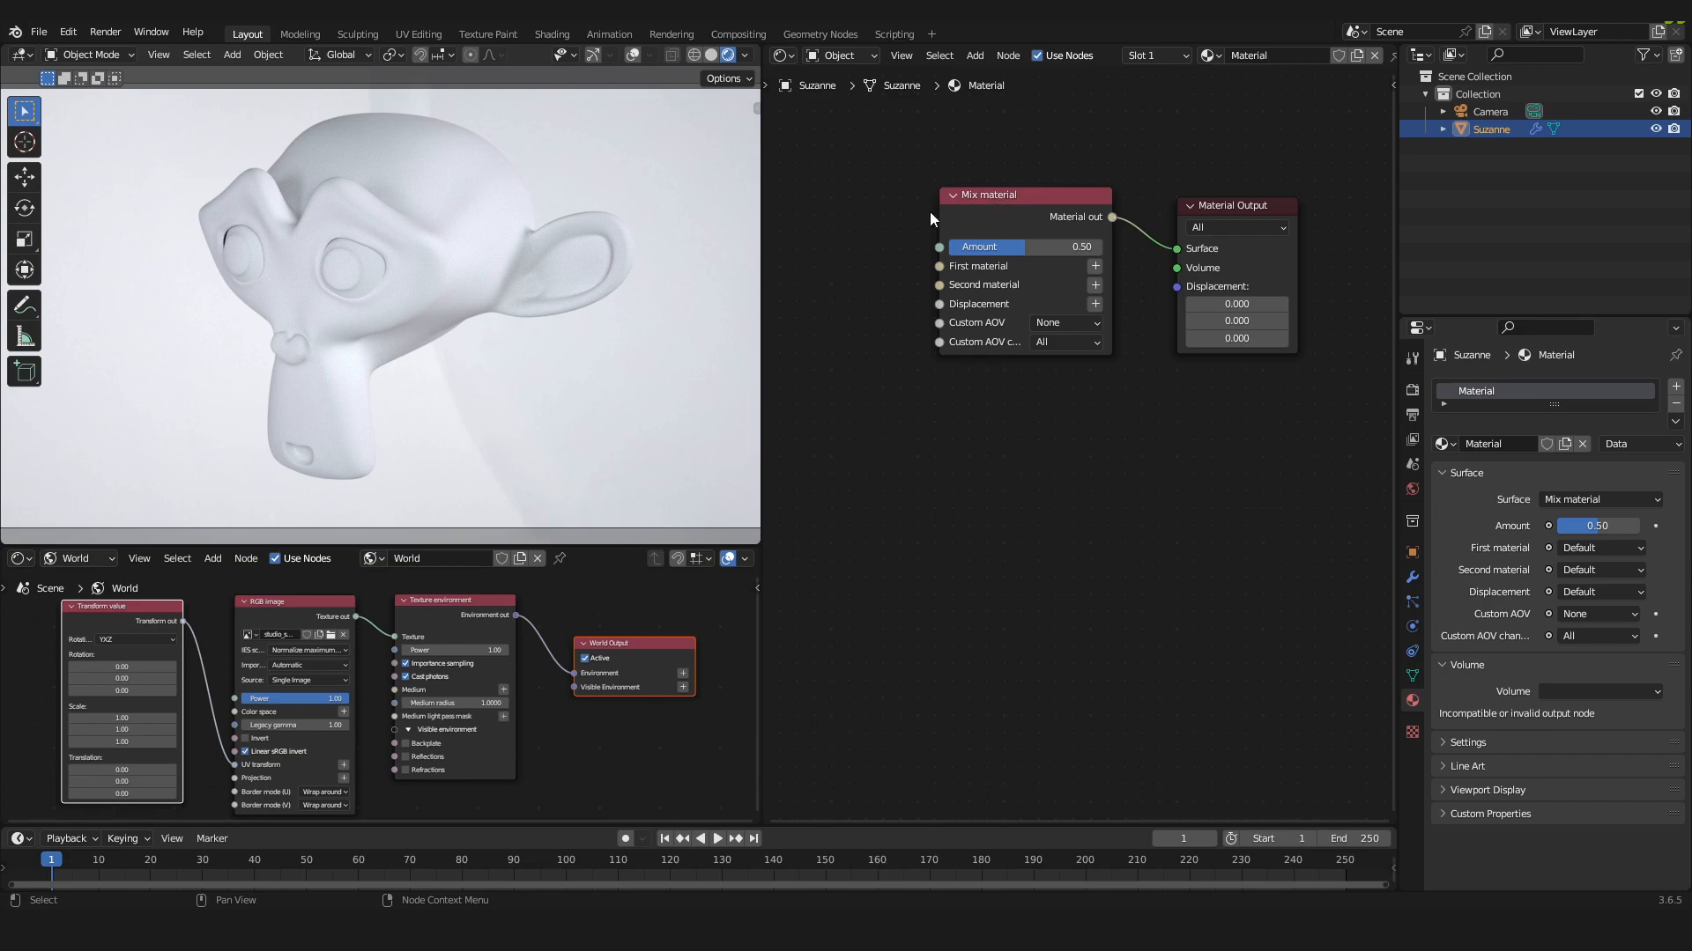
{"action": "middle_click_drag", "start_coordinate": [901, 282], "coordinate": [1012, 295]}
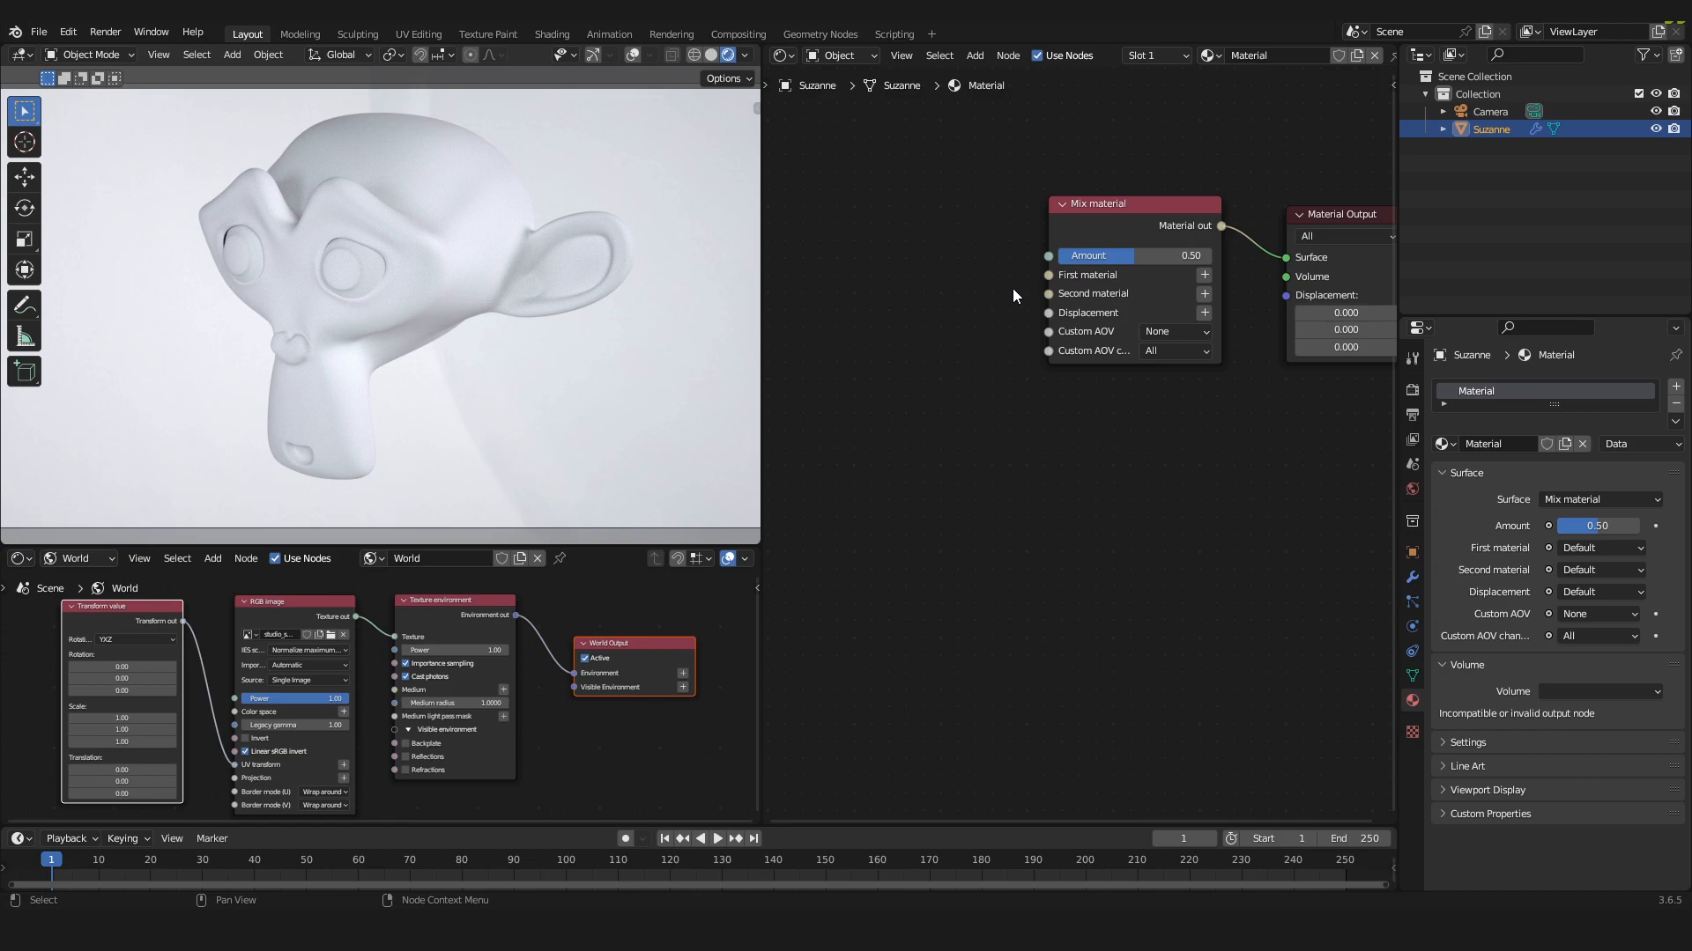
{"action": "middle_click_drag", "start_coordinate": [950, 385], "coordinate": [1008, 382]}
{"action": "scroll", "coordinate": [1005, 382], "scroll_direction": "down", "scroll_amount": 1}
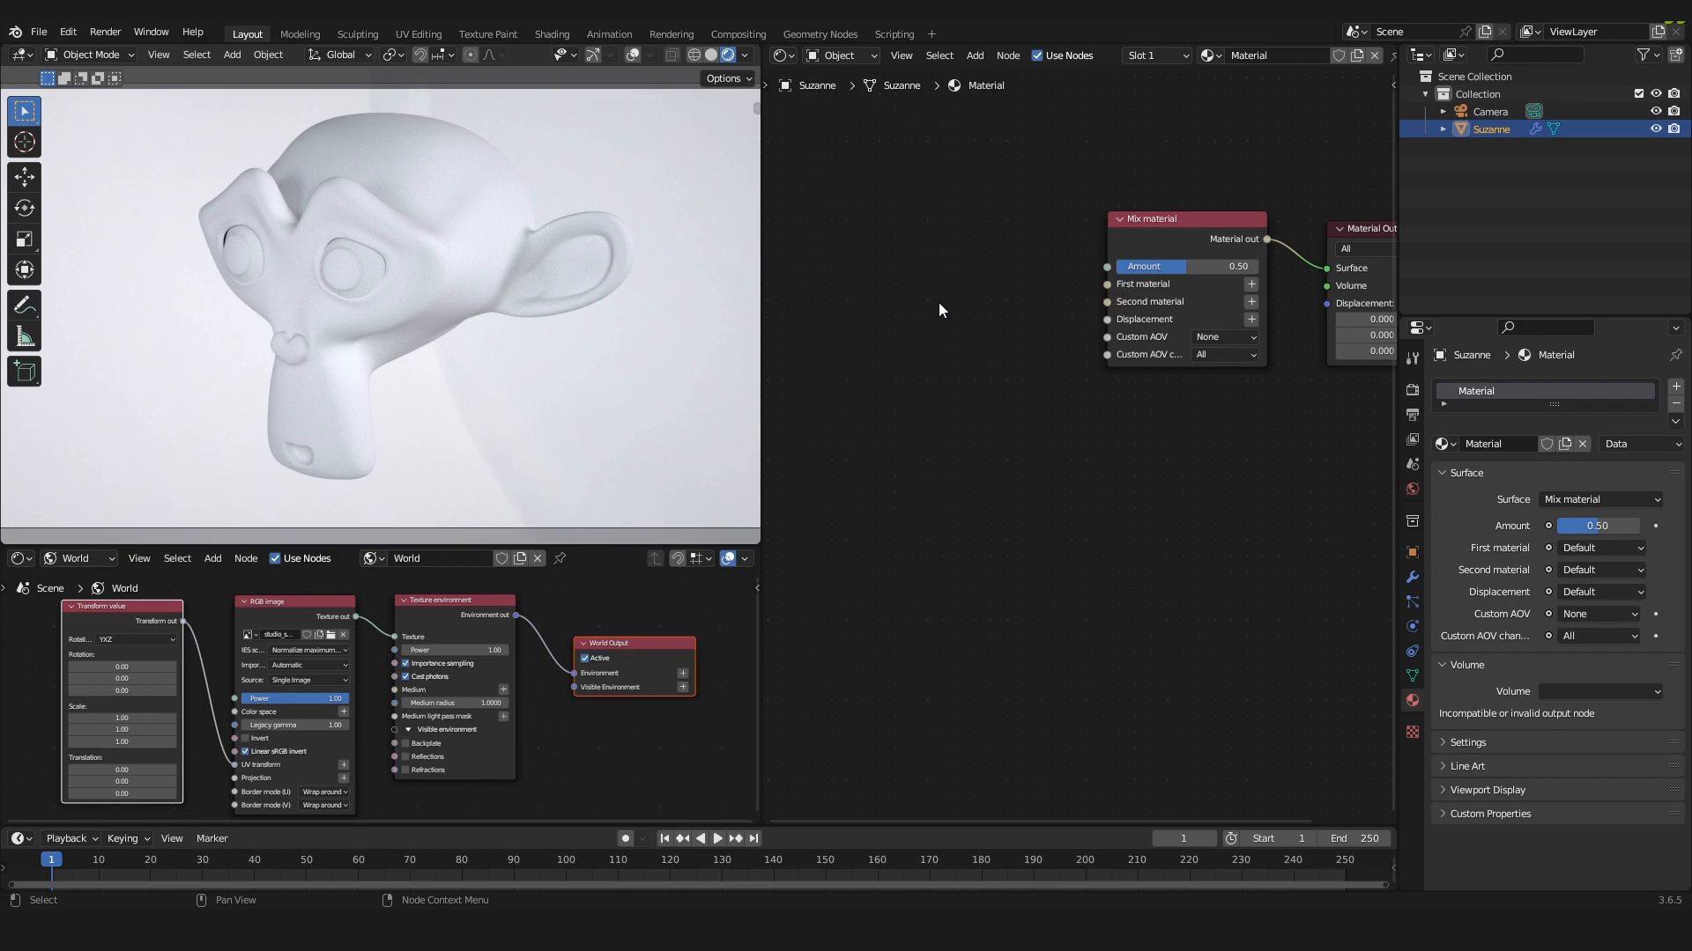
{"action": "key", "text": "shift+a"}
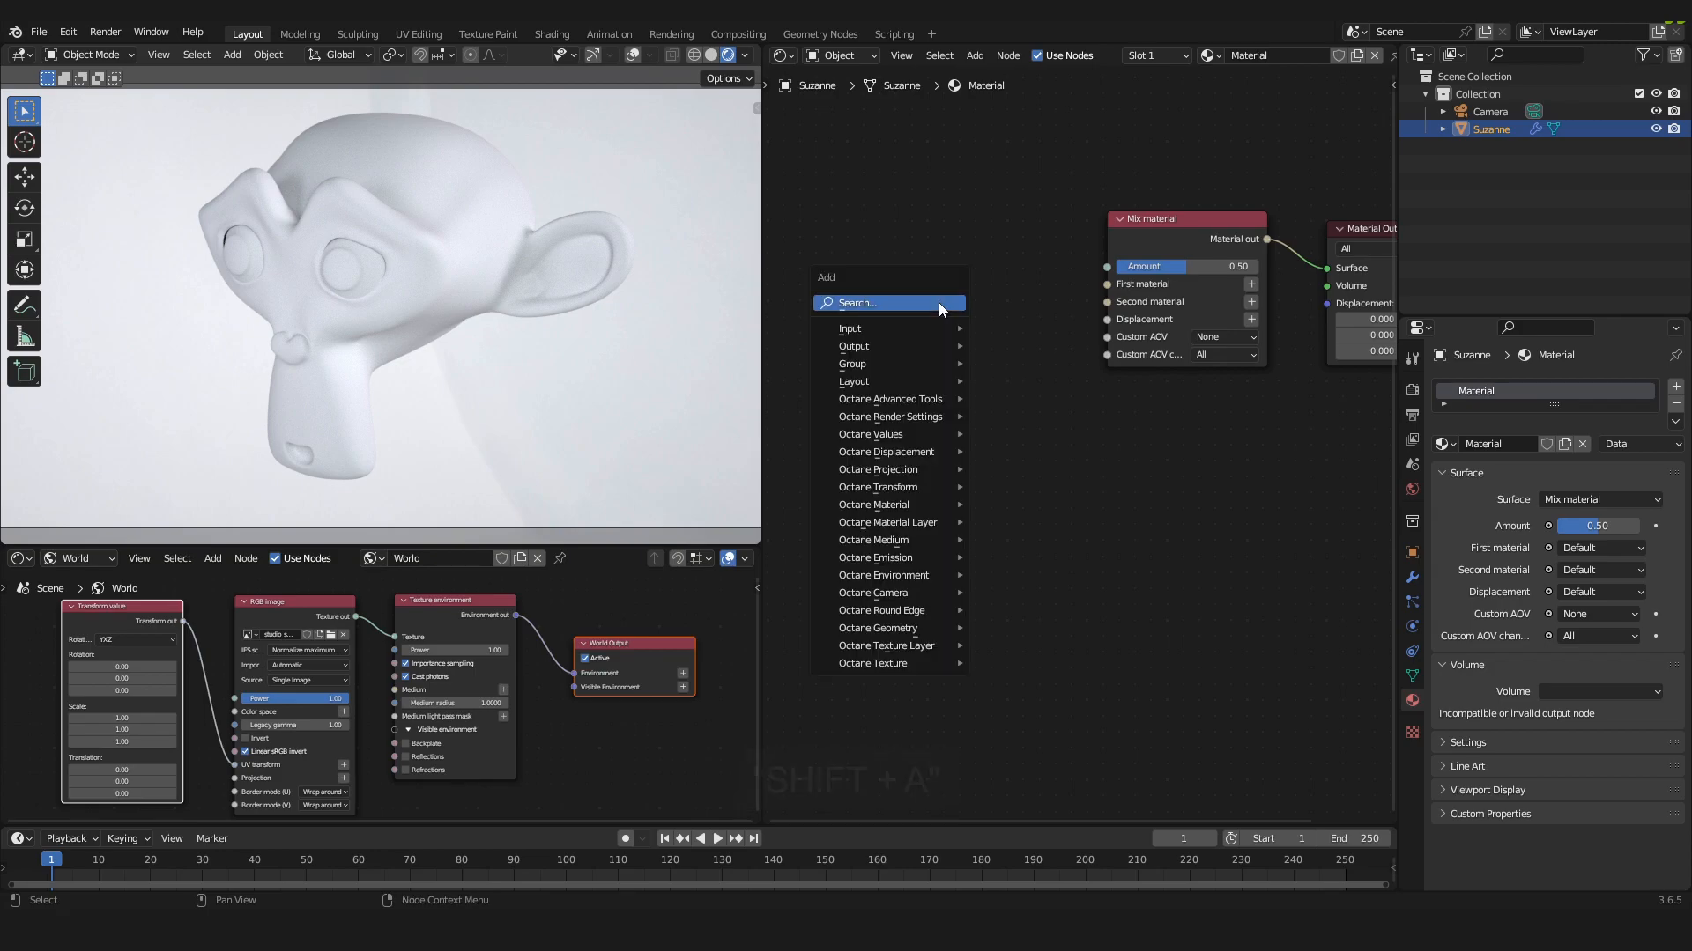
{"action": "mouse_move", "coordinate": [897, 562]}
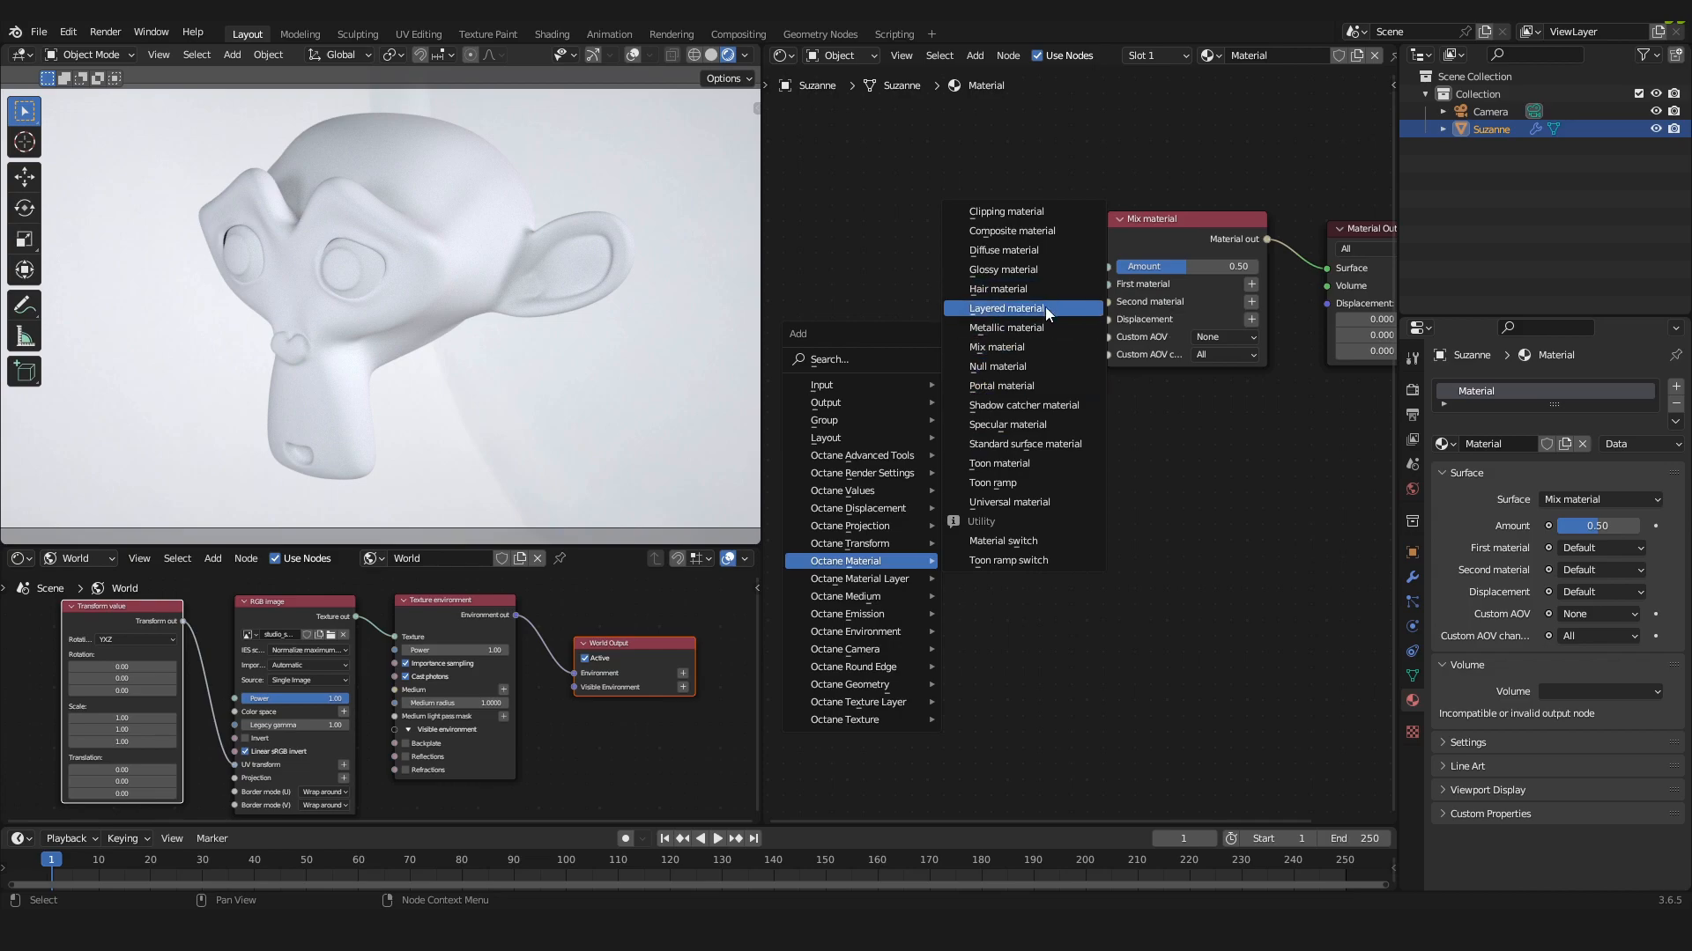
{"action": "left_click", "coordinate": [1043, 329]}
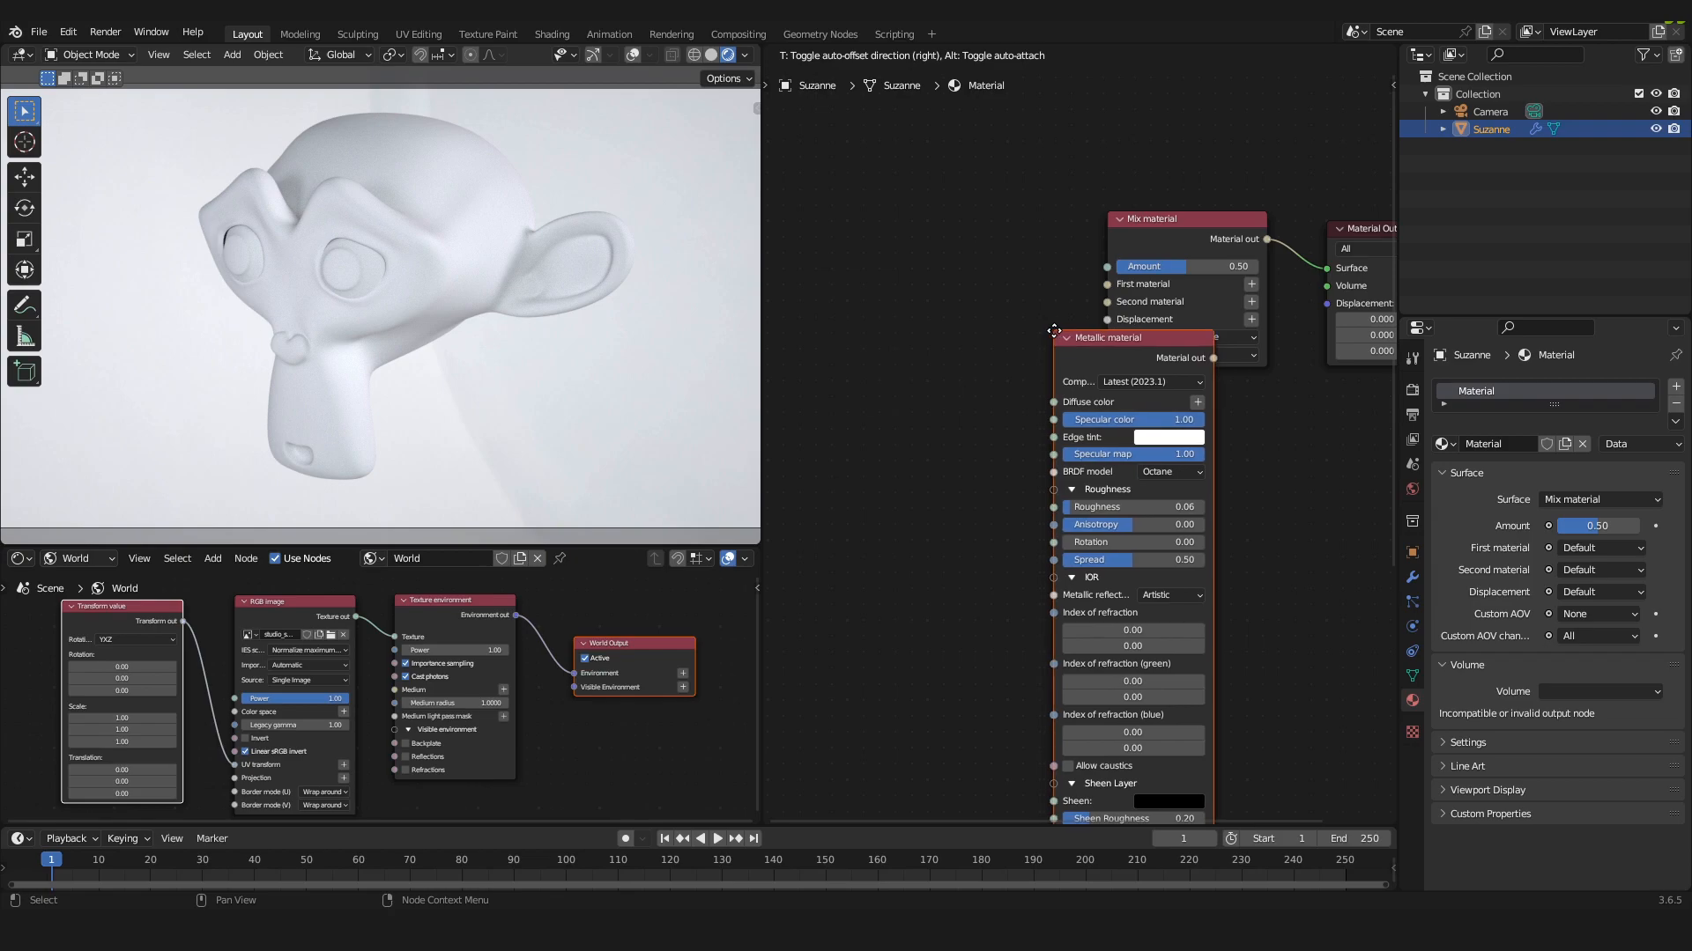
{"action": "left_click", "coordinate": [996, 248]}
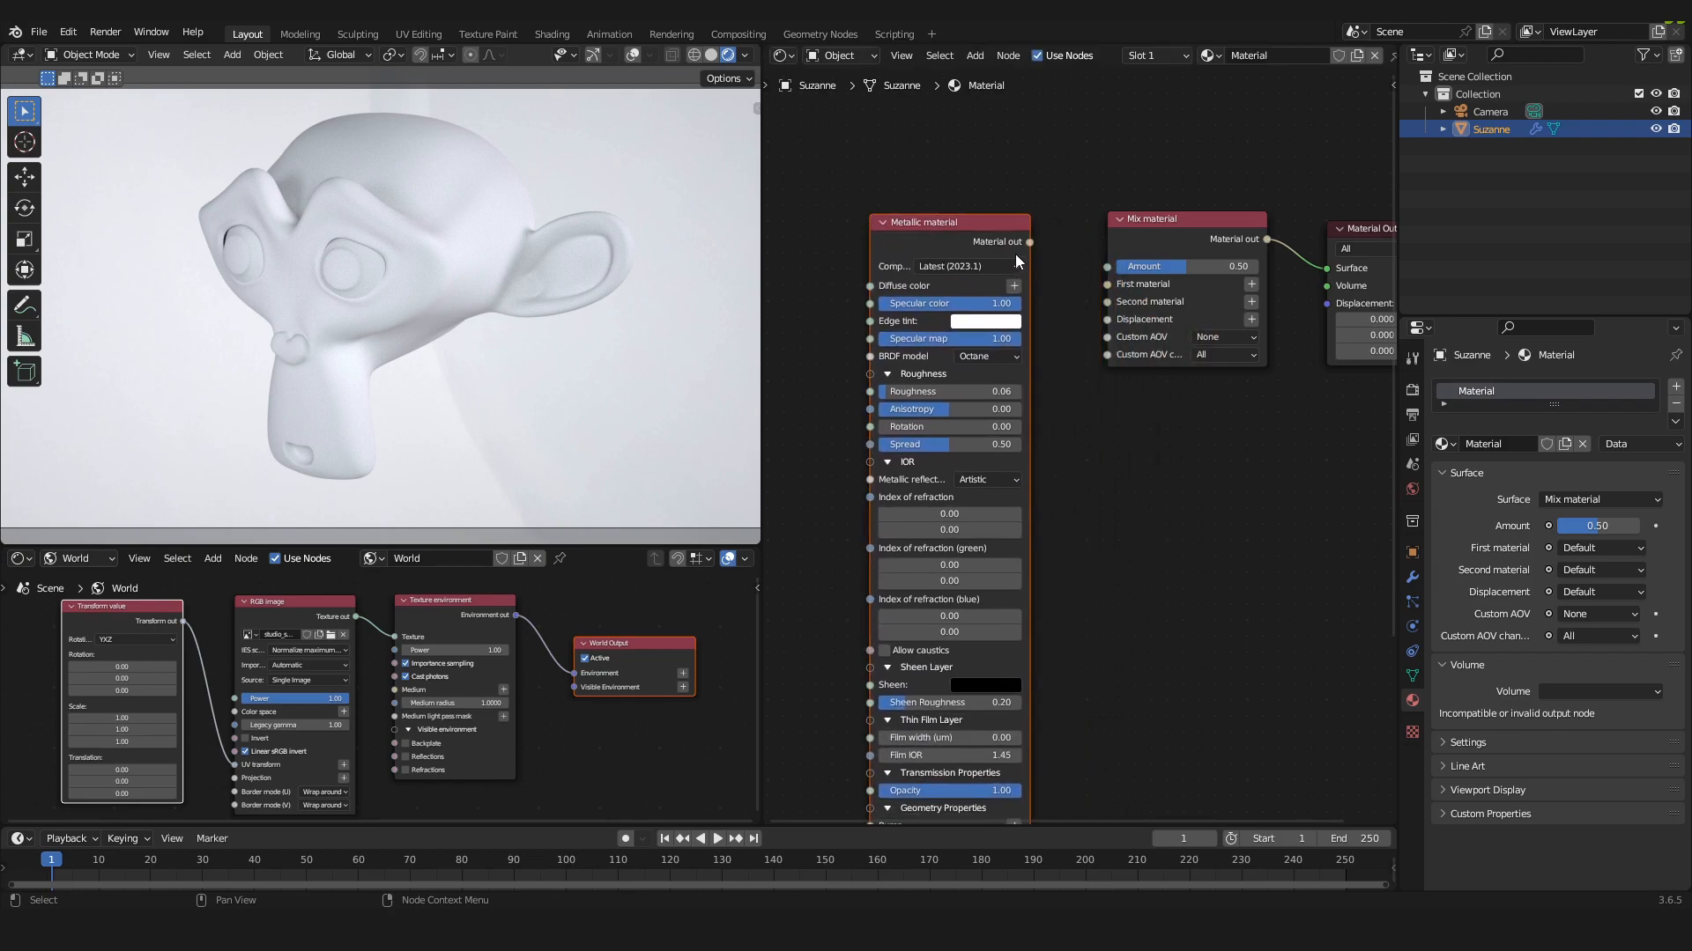
- Connect the Metallic material to the Mix material's Second material input and move the node slightly lower
{"action": "left_click_drag", "start_coordinate": [975, 244], "coordinate": [1107, 303]}
{"action": "scroll", "coordinate": [1101, 361], "scroll_direction": "down", "scroll_amount": 1}
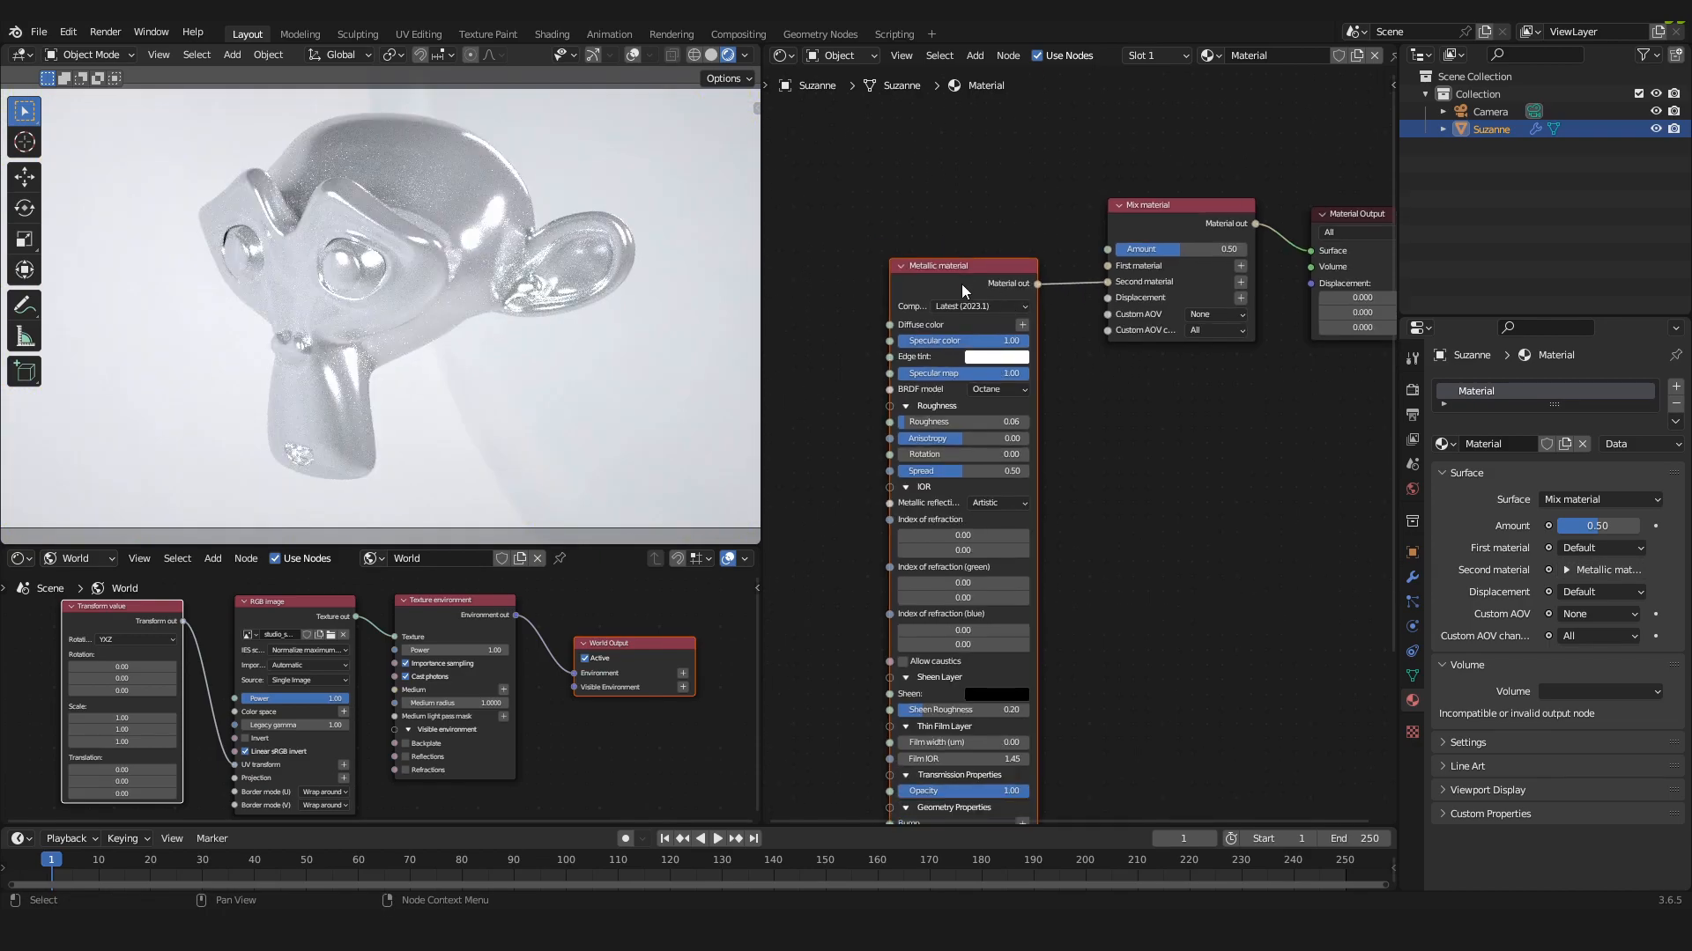
{"action": "left_click_drag", "start_coordinate": [961, 283], "coordinate": [992, 319]}
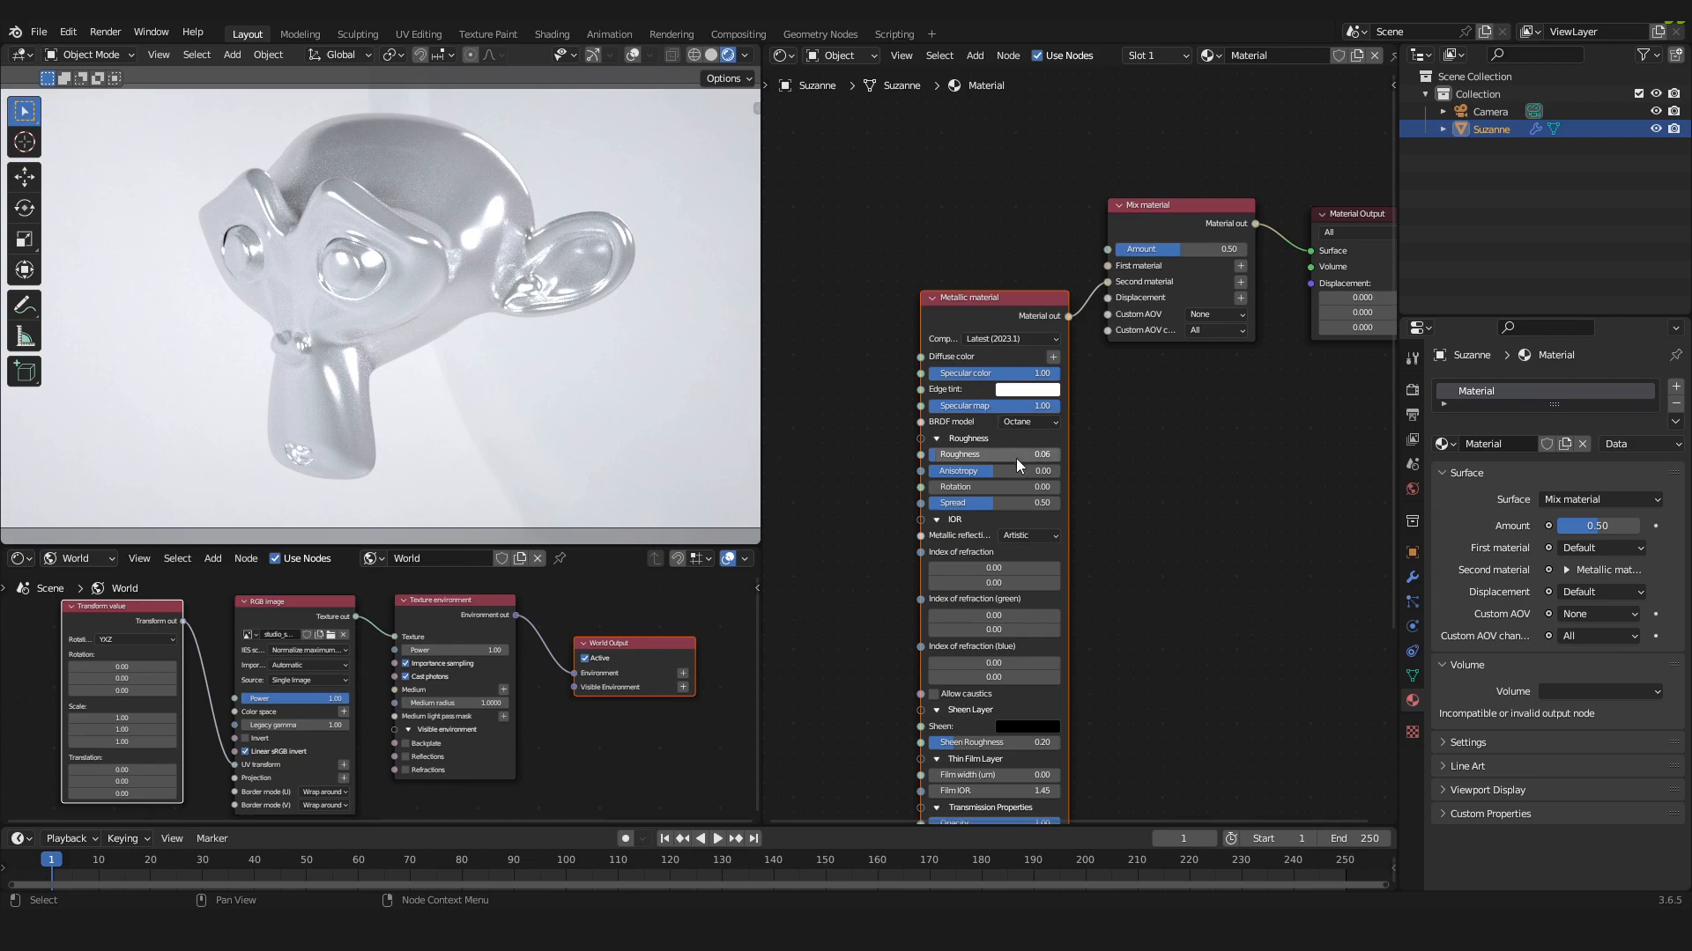
- Add a second Octane Metallic material node and place it beside the existing Metallic material node
{"action": "scroll", "coordinate": [1016, 458], "scroll_direction": "up", "scroll_amount": 1}
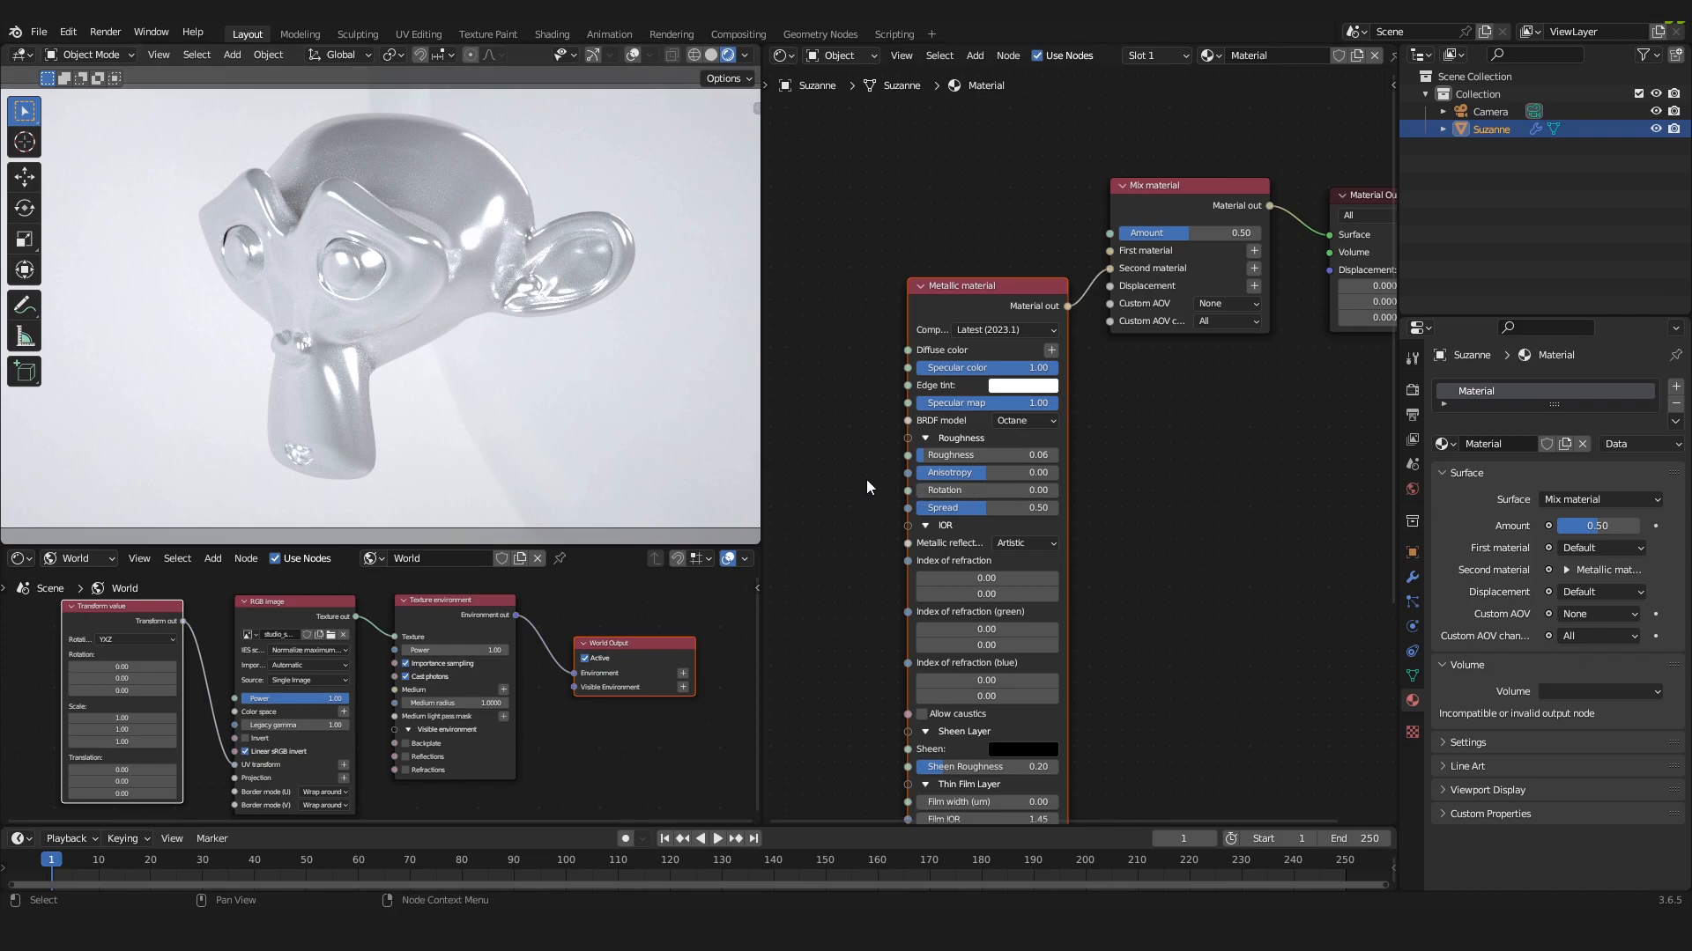
{"action": "middle_click_drag", "start_coordinate": [862, 464], "coordinate": [863, 348]}
{"action": "scroll", "coordinate": [862, 349], "scroll_direction": "up", "scroll_amount": 1}
{"action": "scroll", "coordinate": [861, 347], "scroll_direction": "down", "scroll_amount": 1}
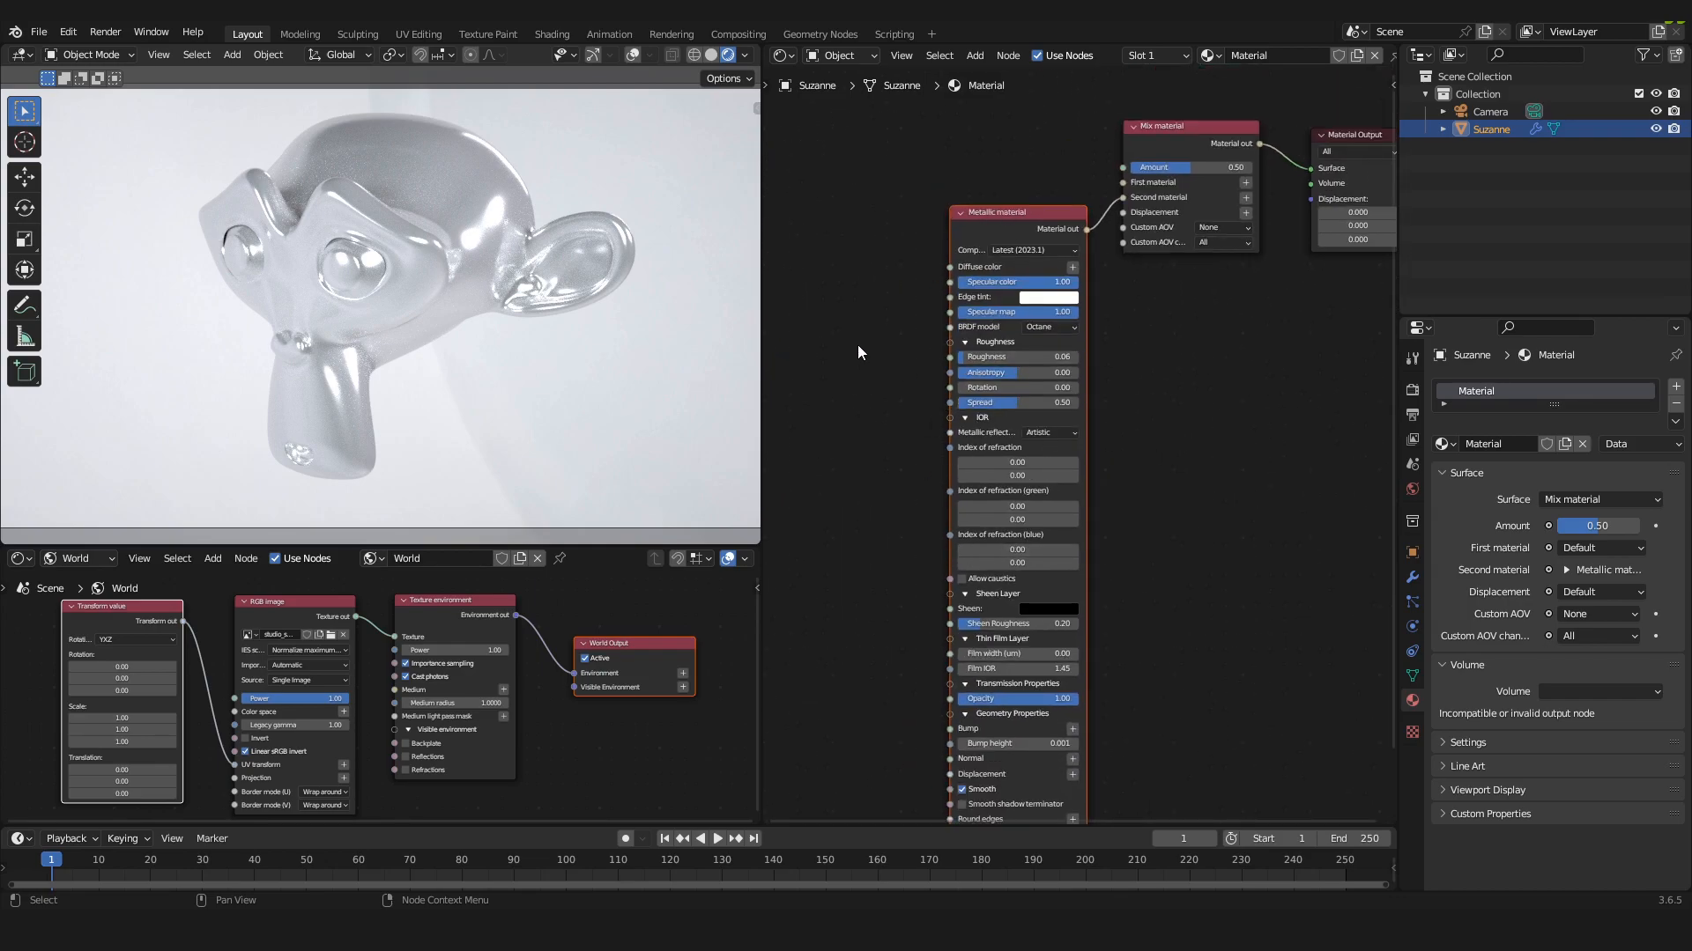
{"action": "middle_click_drag", "start_coordinate": [873, 338], "coordinate": [1004, 336]}
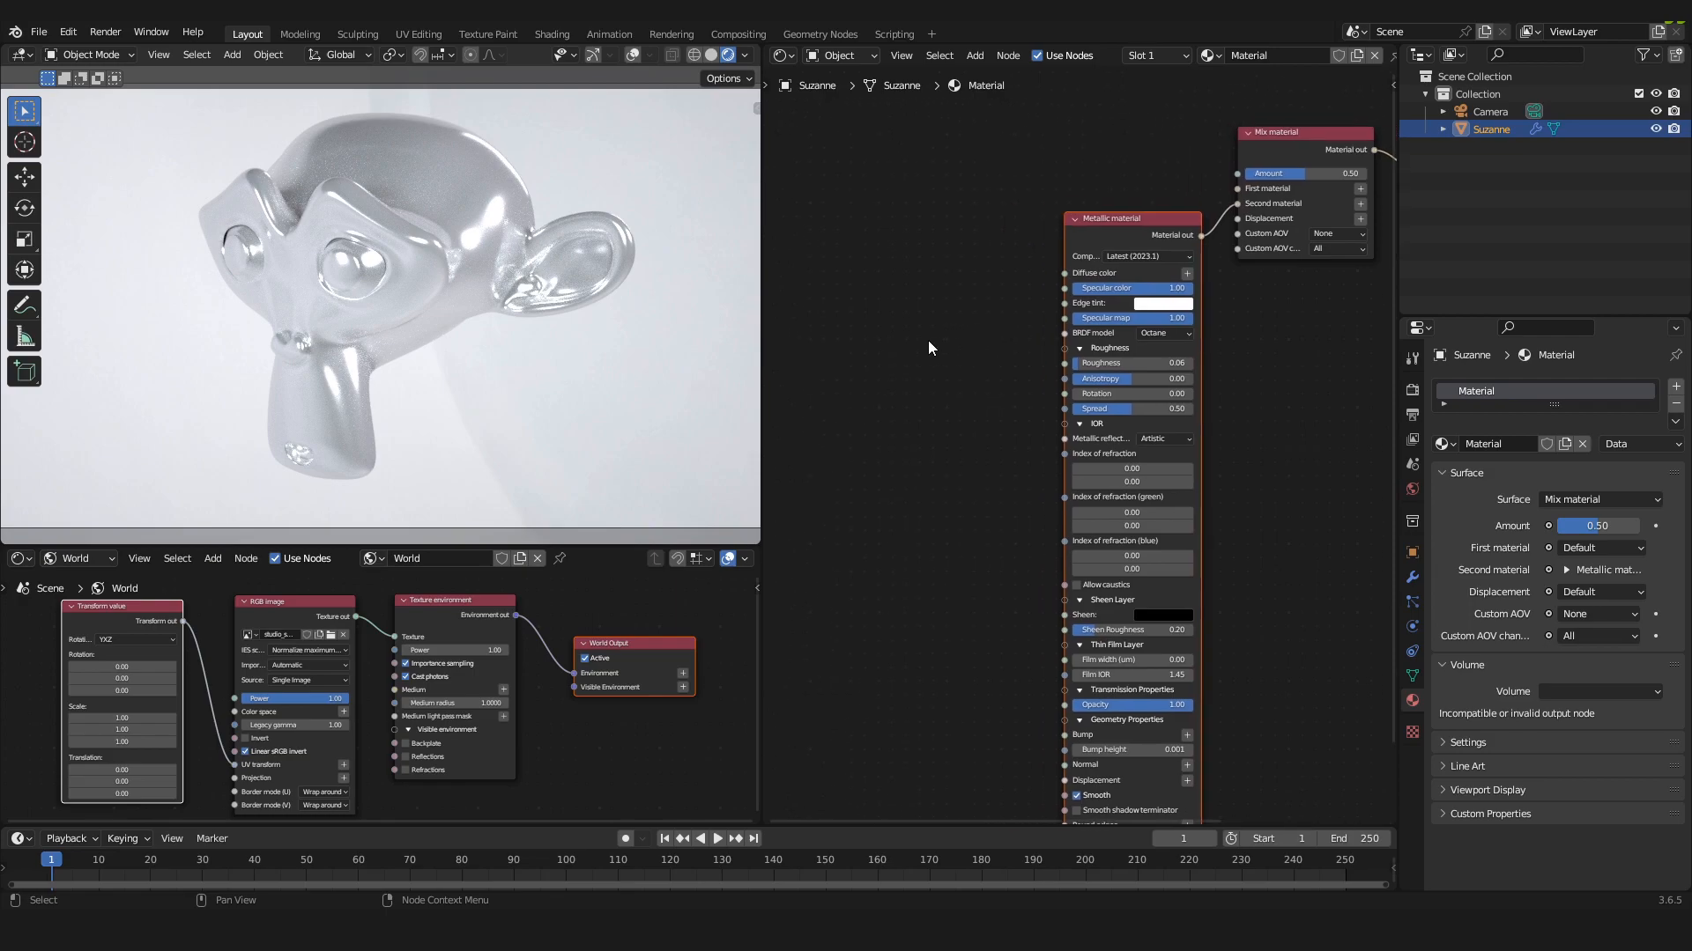
{"action": "key", "text": "shift+a"}
{"action": "mouse_move", "coordinate": [927, 342]}
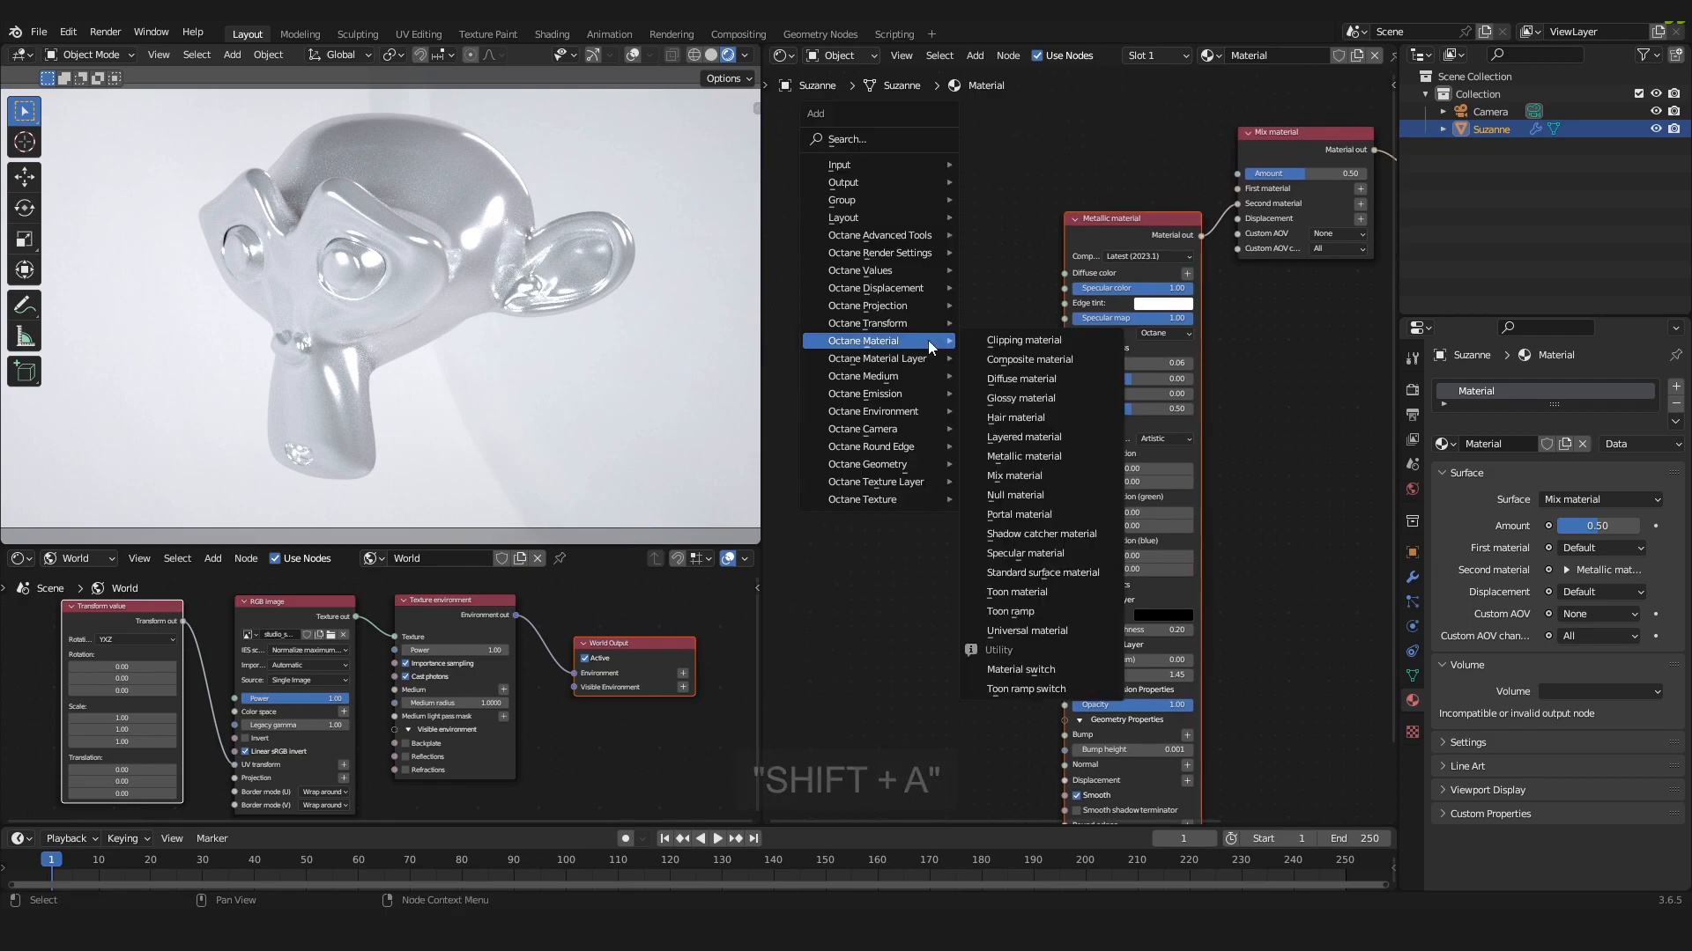
{"action": "left_click", "coordinate": [1048, 456]}
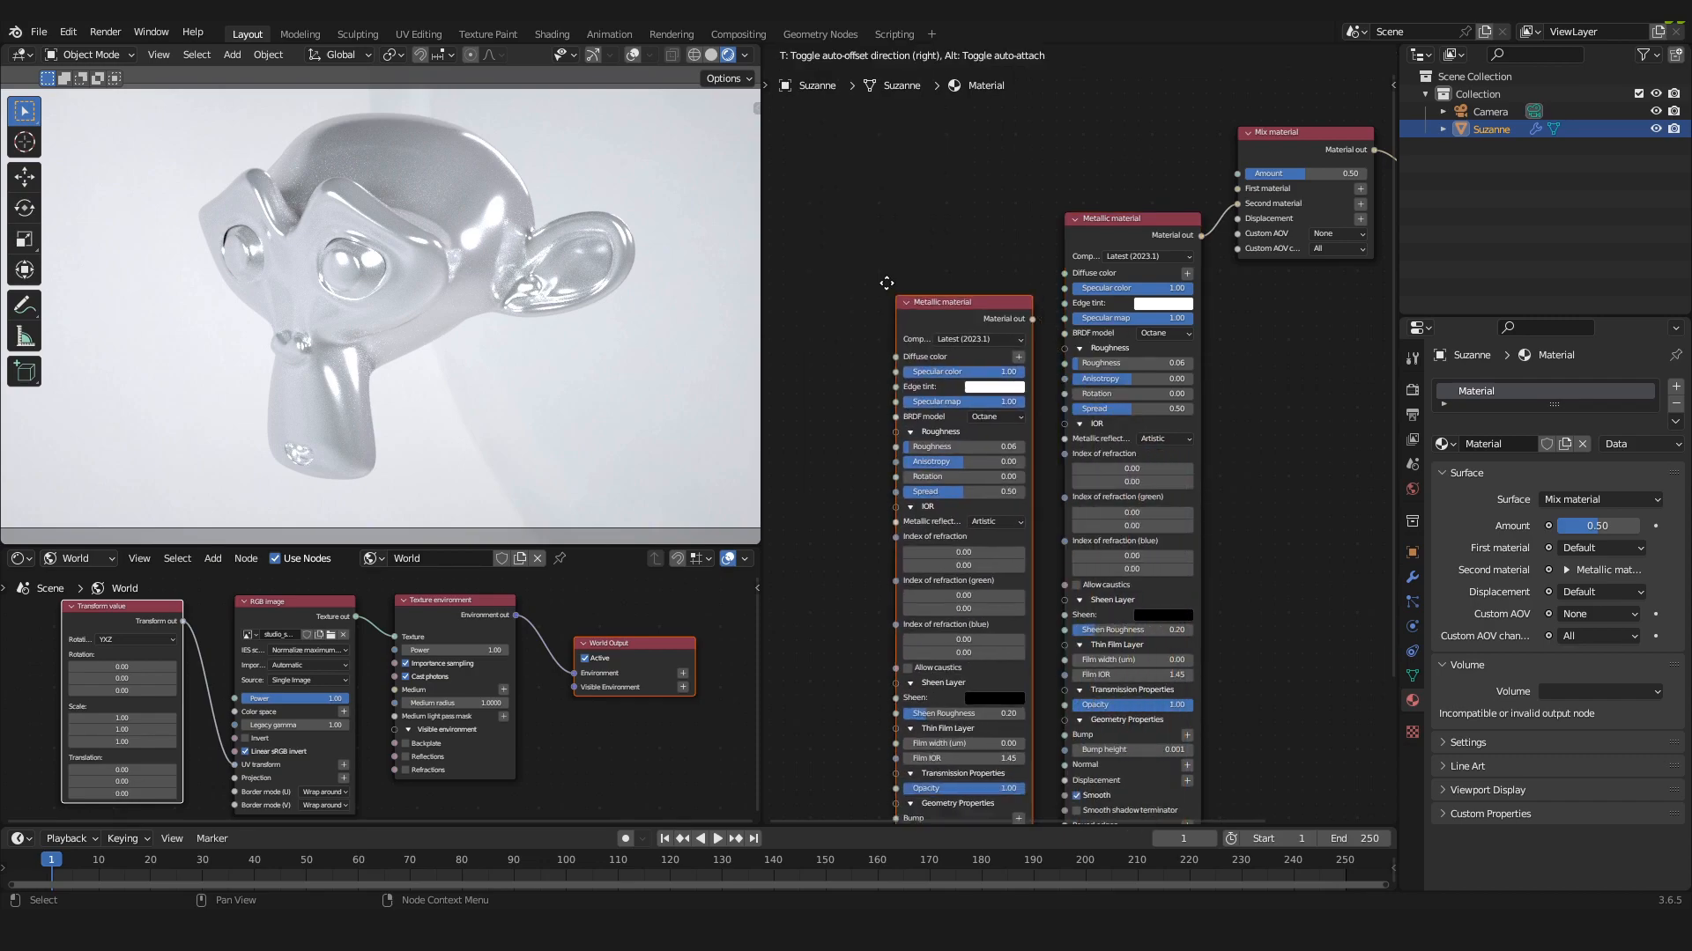
{"action": "left_click", "coordinate": [862, 159]}
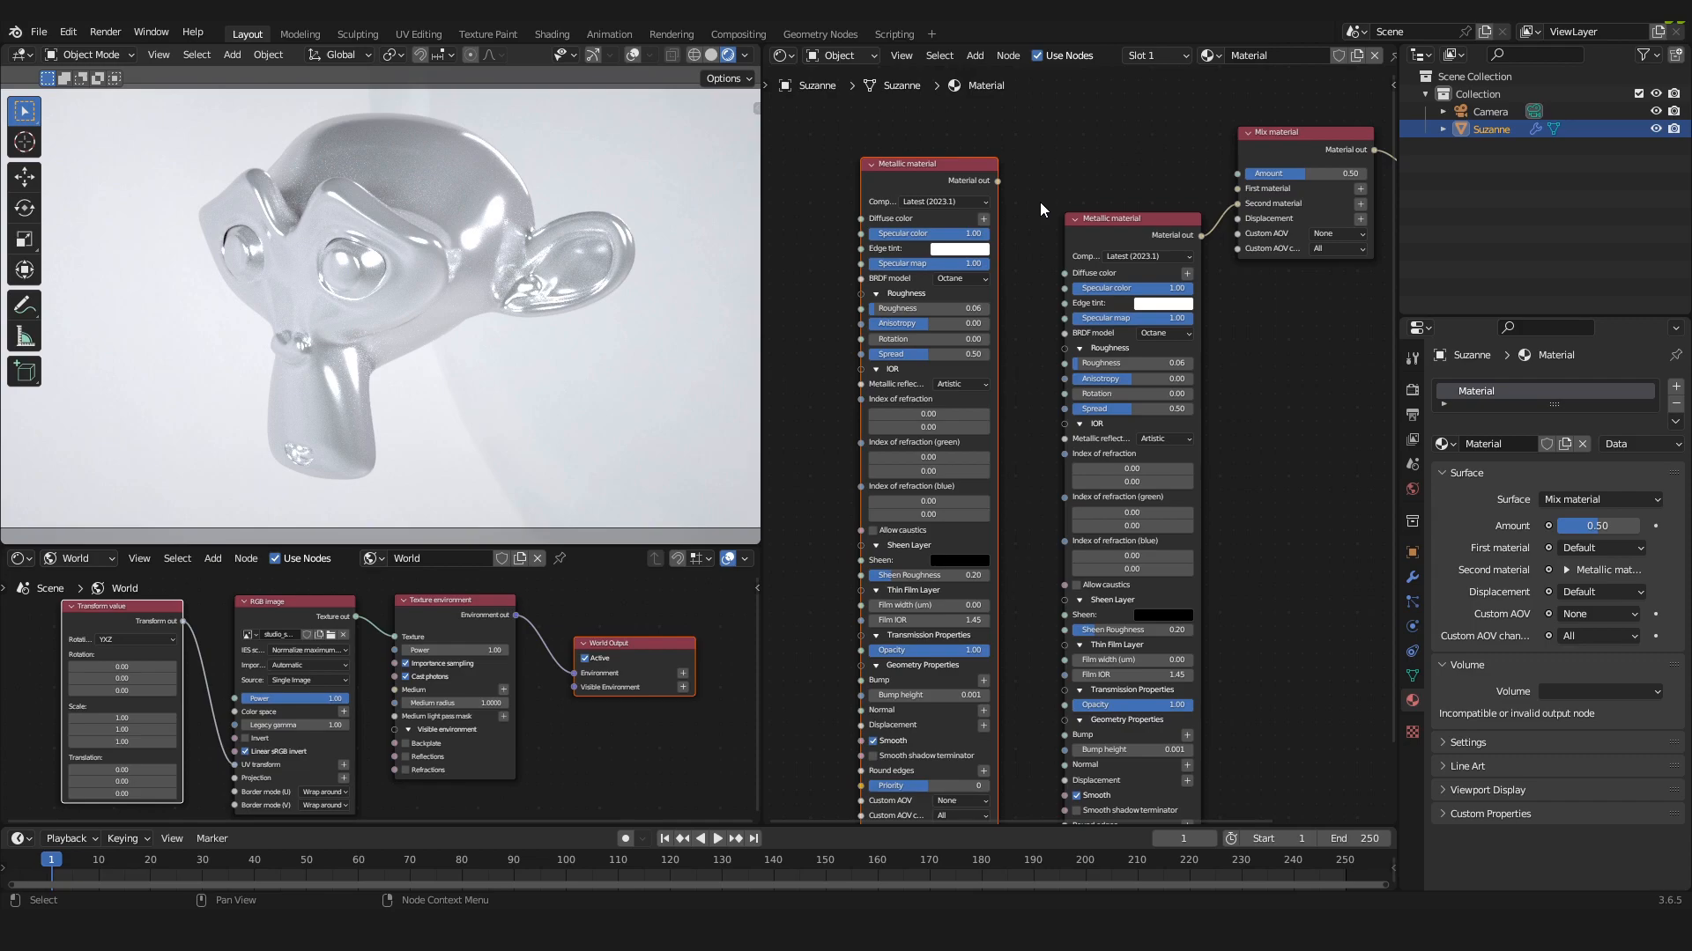
- Connect the new Metallic material node to the First material input of the Mix material node
{"action": "left_click_drag", "start_coordinate": [1000, 182], "coordinate": [1267, 138]}
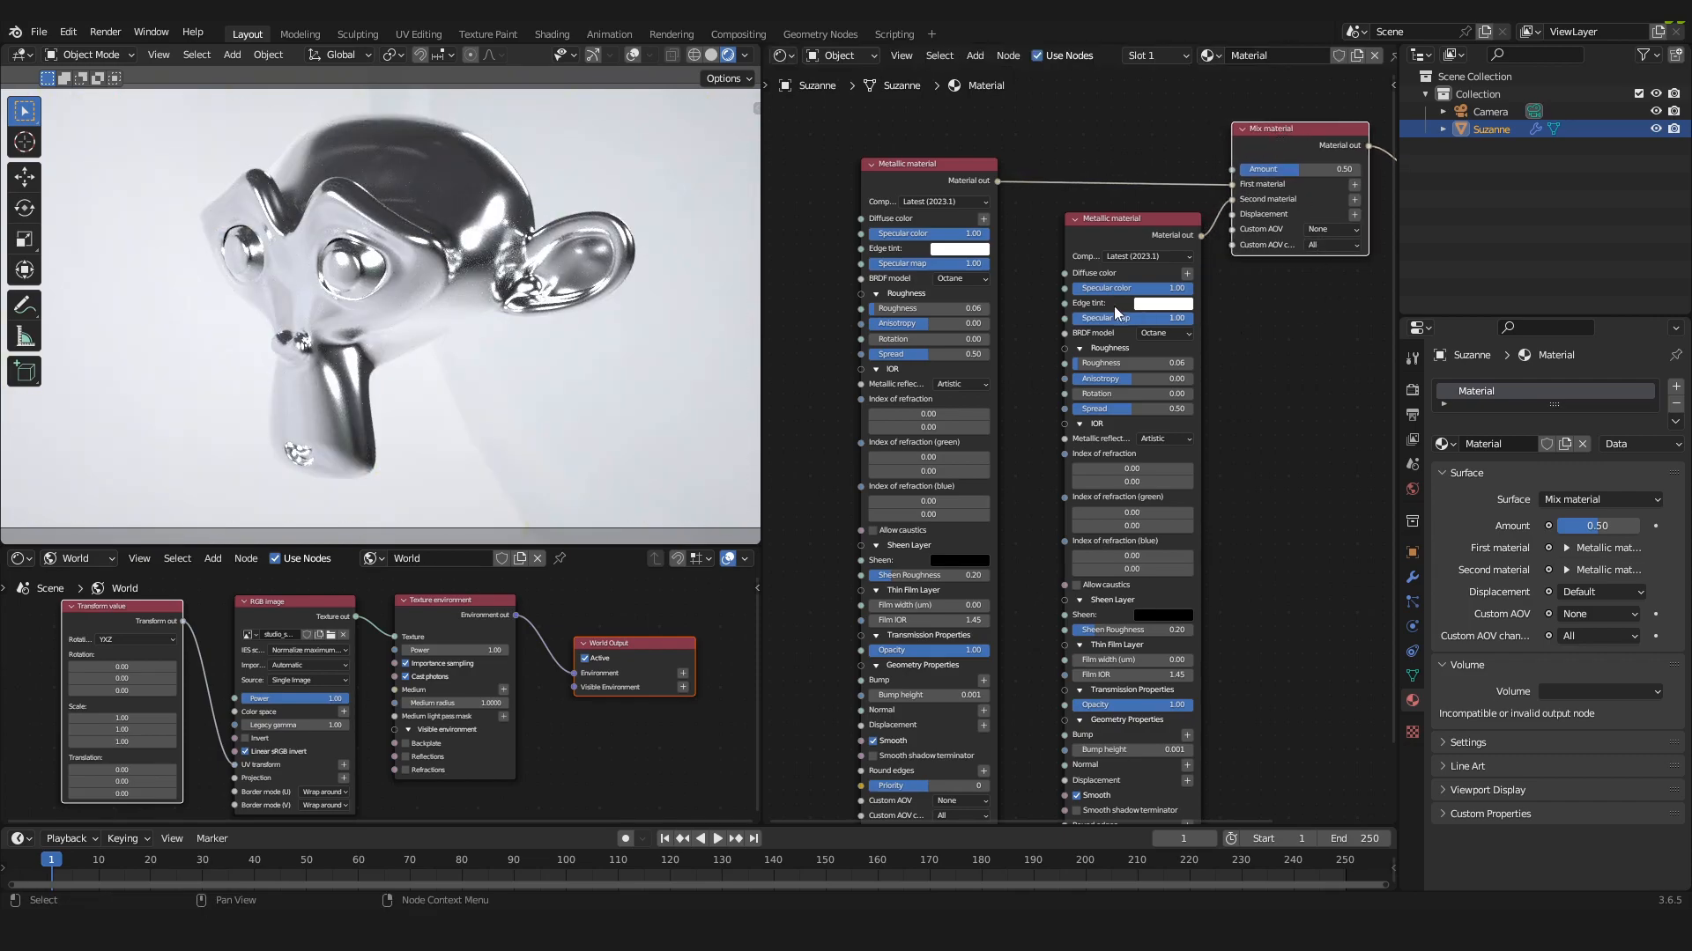
{"action": "left_click_drag", "start_coordinate": [917, 182], "coordinate": [918, 187]}
{"action": "middle_click_drag", "start_coordinate": [1067, 369], "coordinate": [1103, 333]}
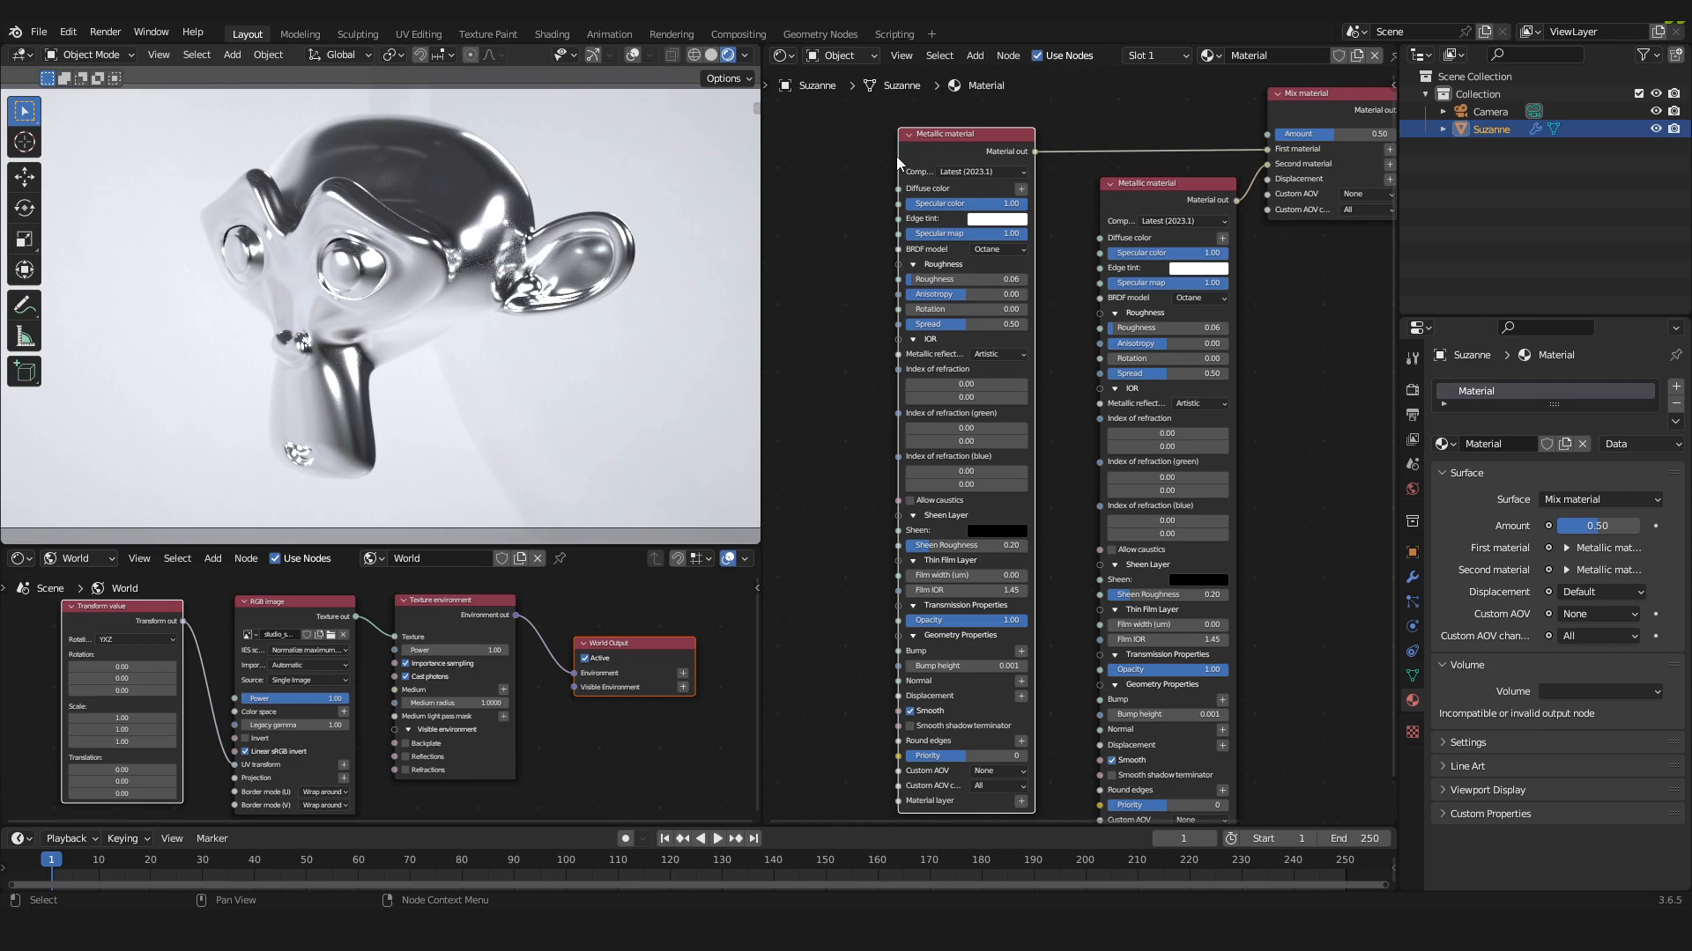
- Add an RGB color node and connect it to the Specular color of the Metallic material feeding the First material input
{"action": "middle_click_drag", "start_coordinate": [896, 155], "coordinate": [1054, 192]}
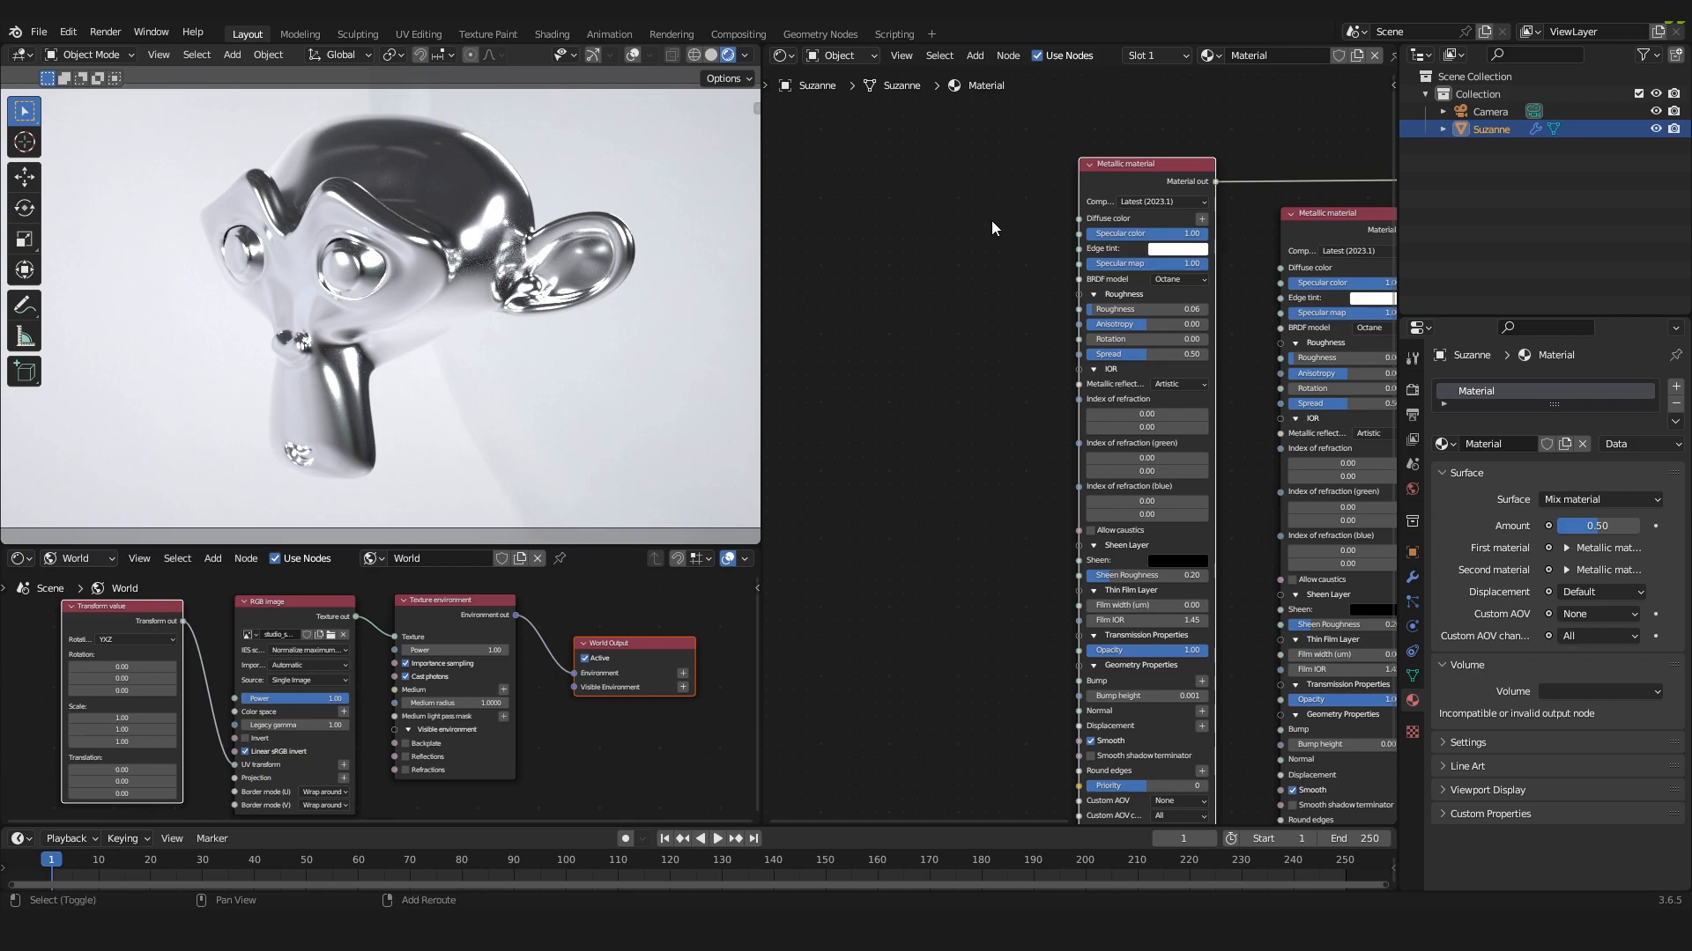
{"action": "key", "text": "shift+a"}
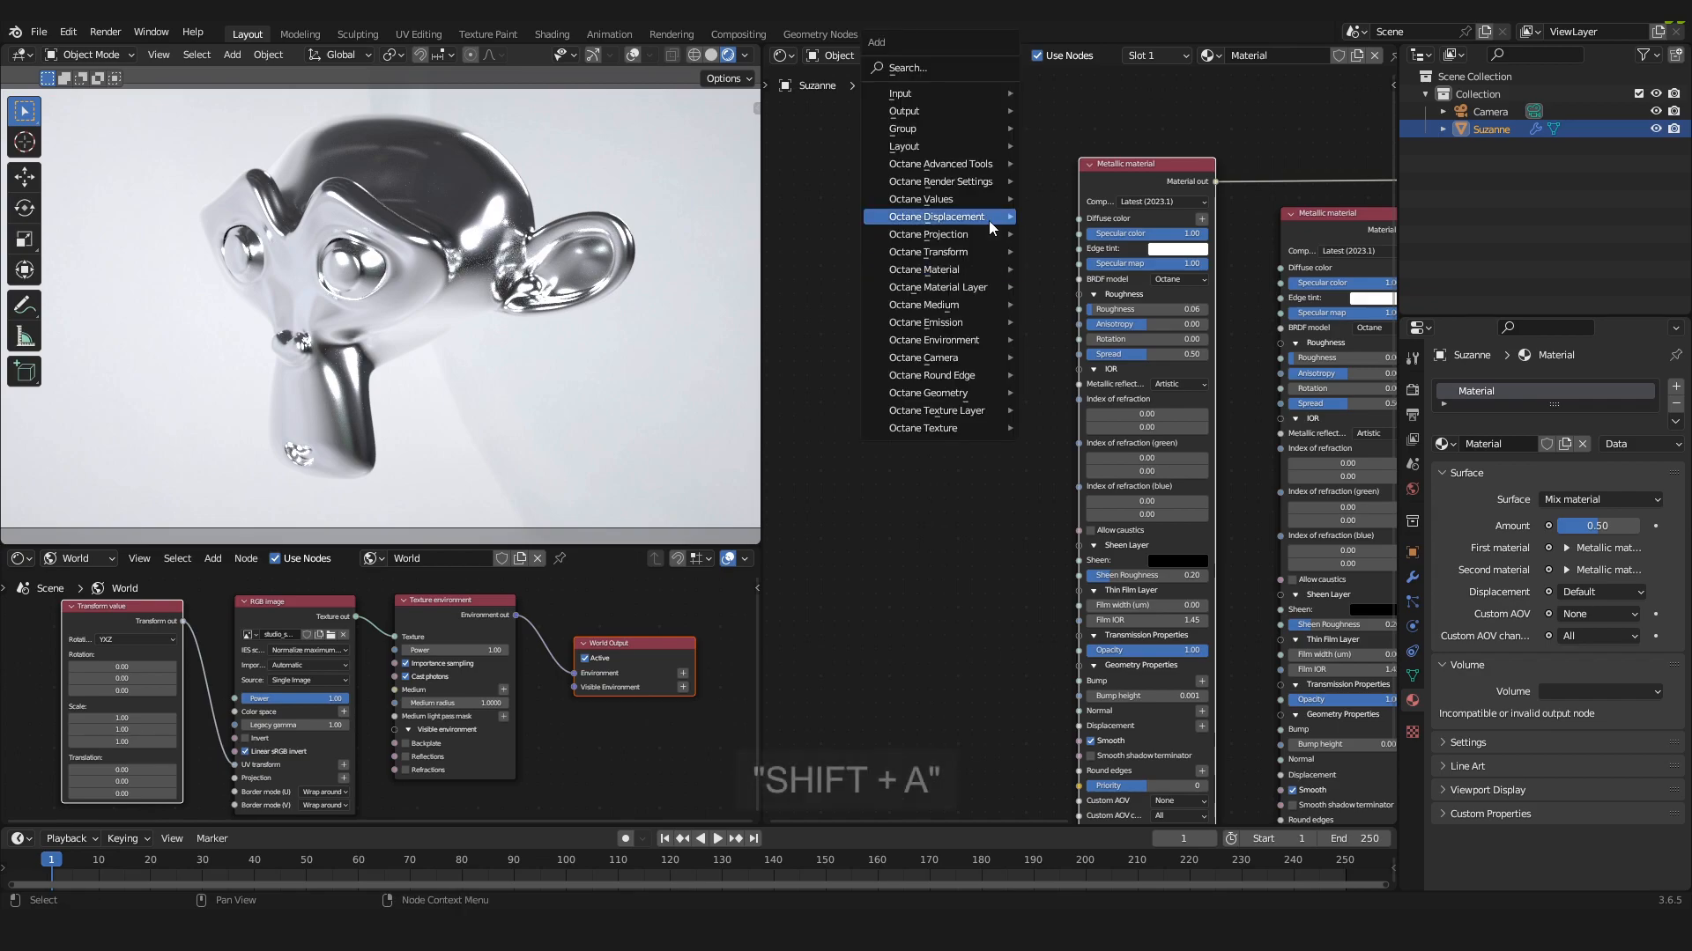
{"action": "left_click", "coordinate": [957, 74]}
{"action": "type", "text": "rgb"}
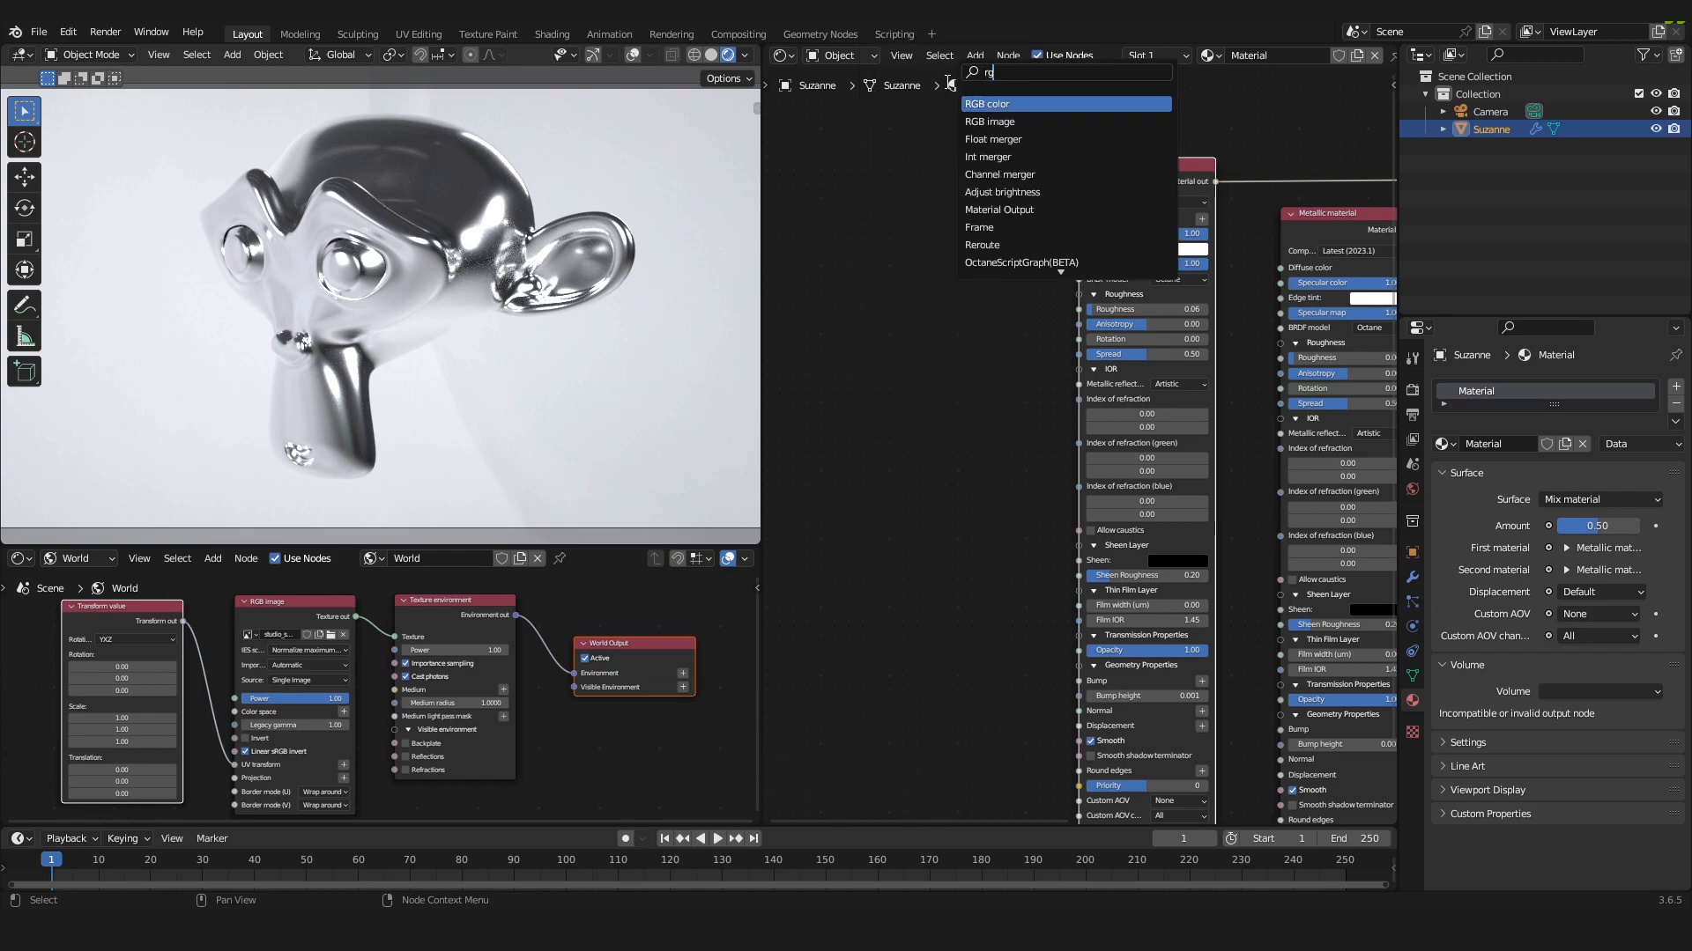
{"action": "left_click", "coordinate": [988, 103]}
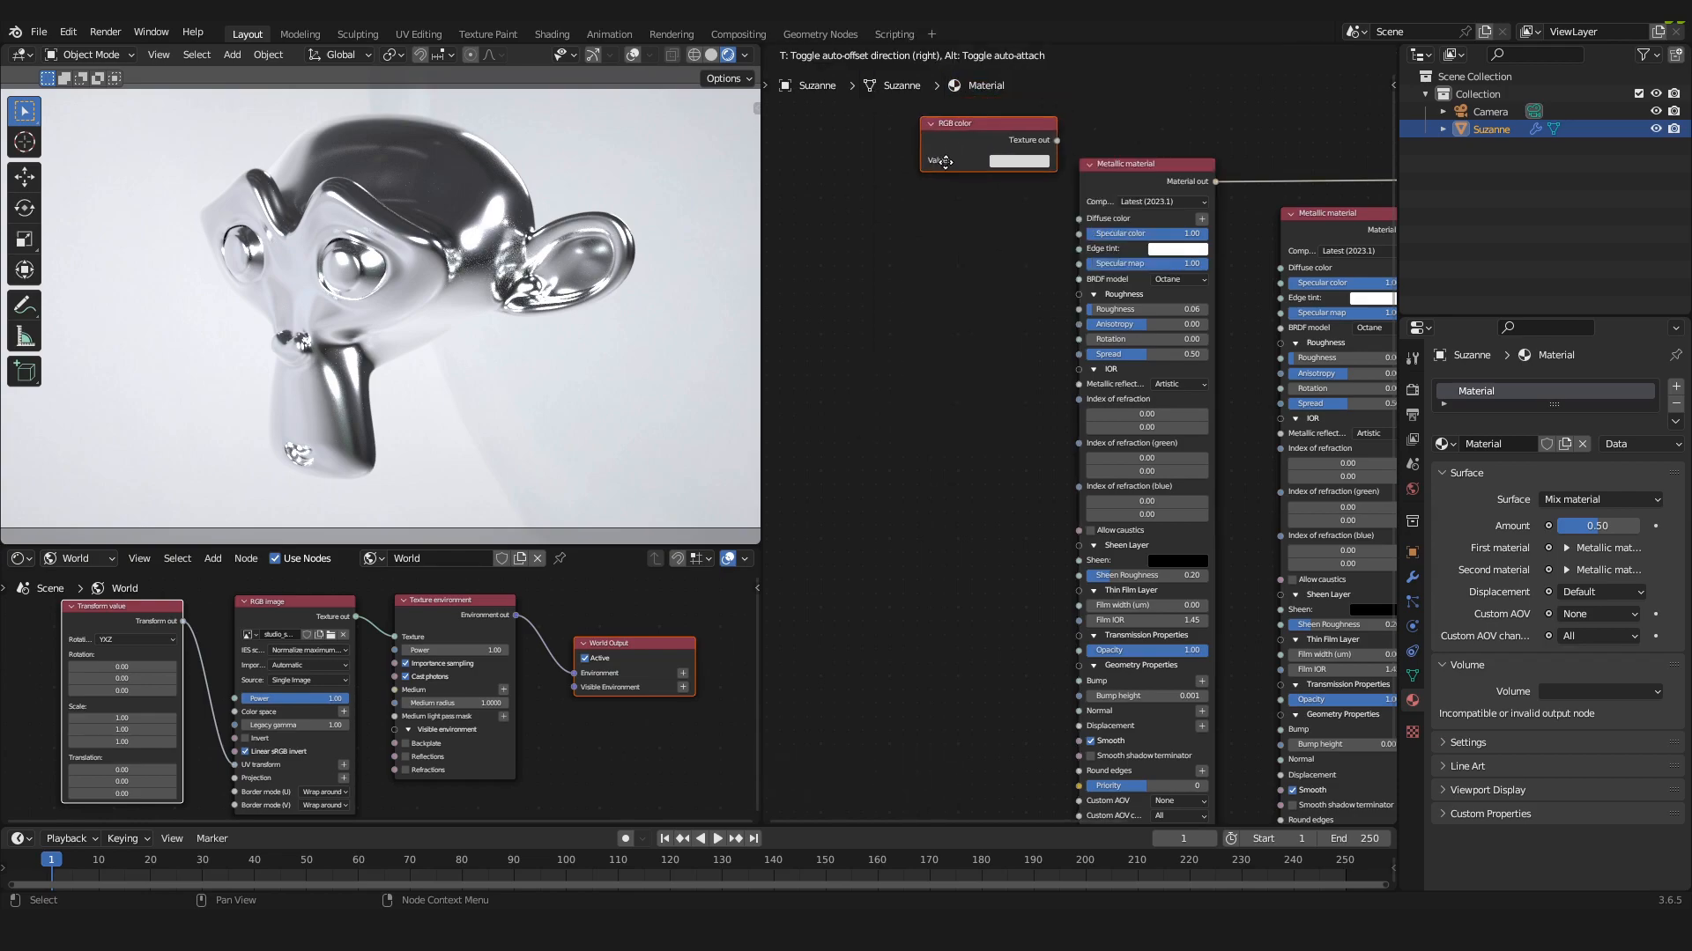
{"action": "left_click", "coordinate": [918, 252]}
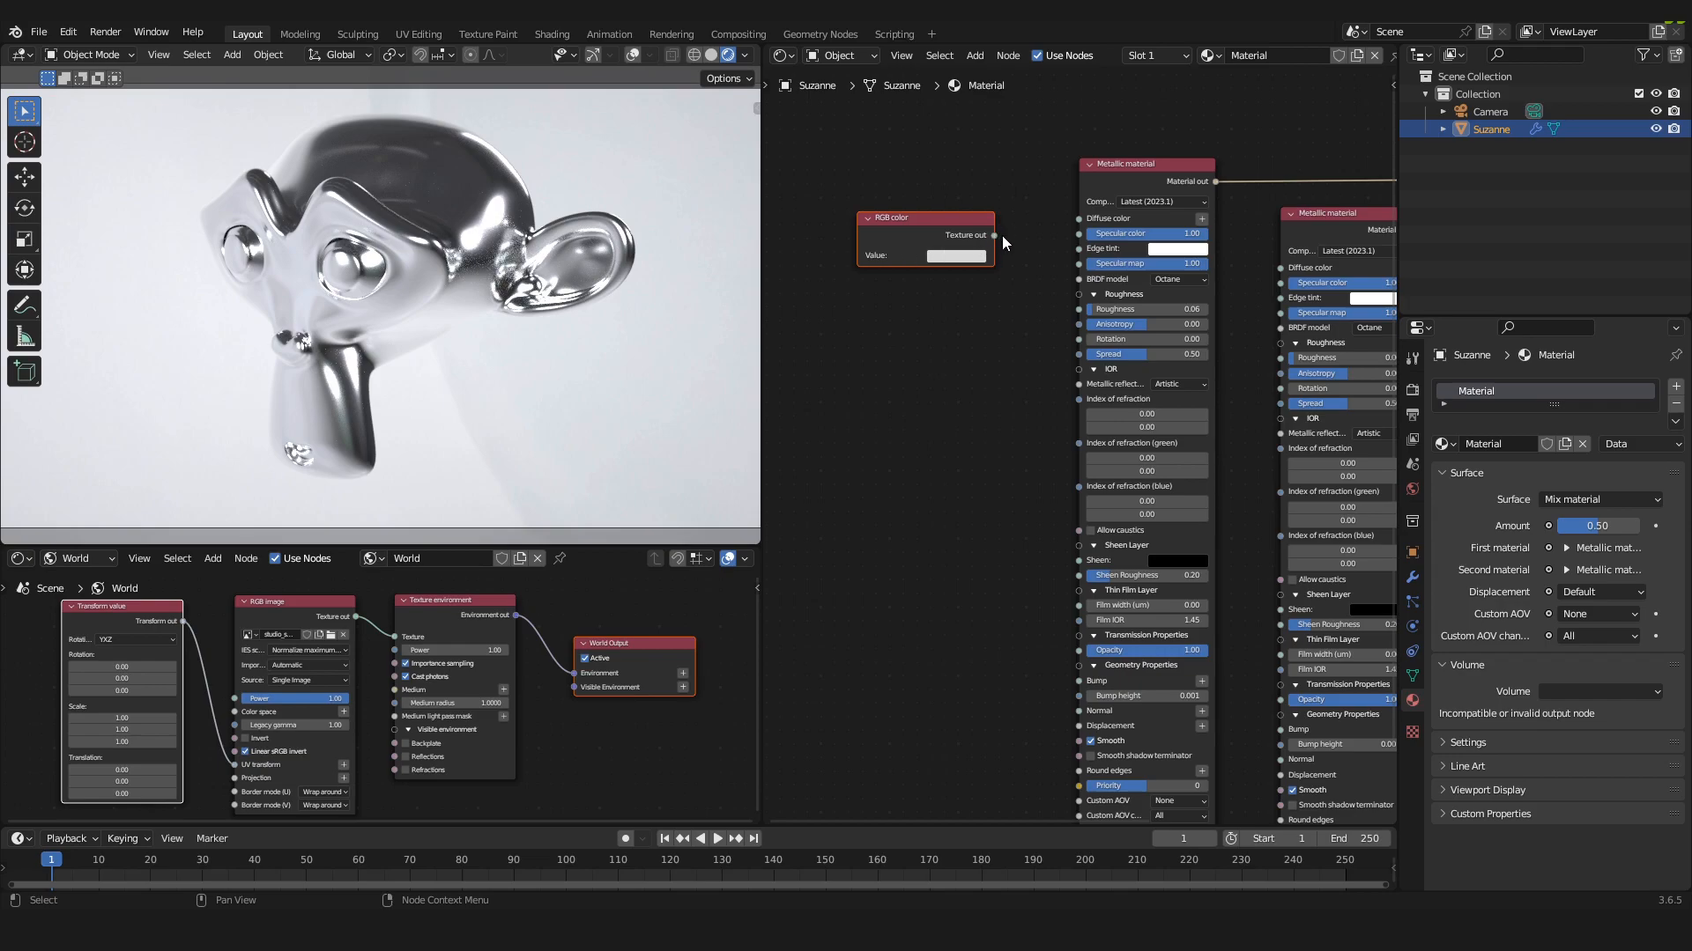
{"action": "left_click_drag", "start_coordinate": [994, 236], "coordinate": [1015, 234]}
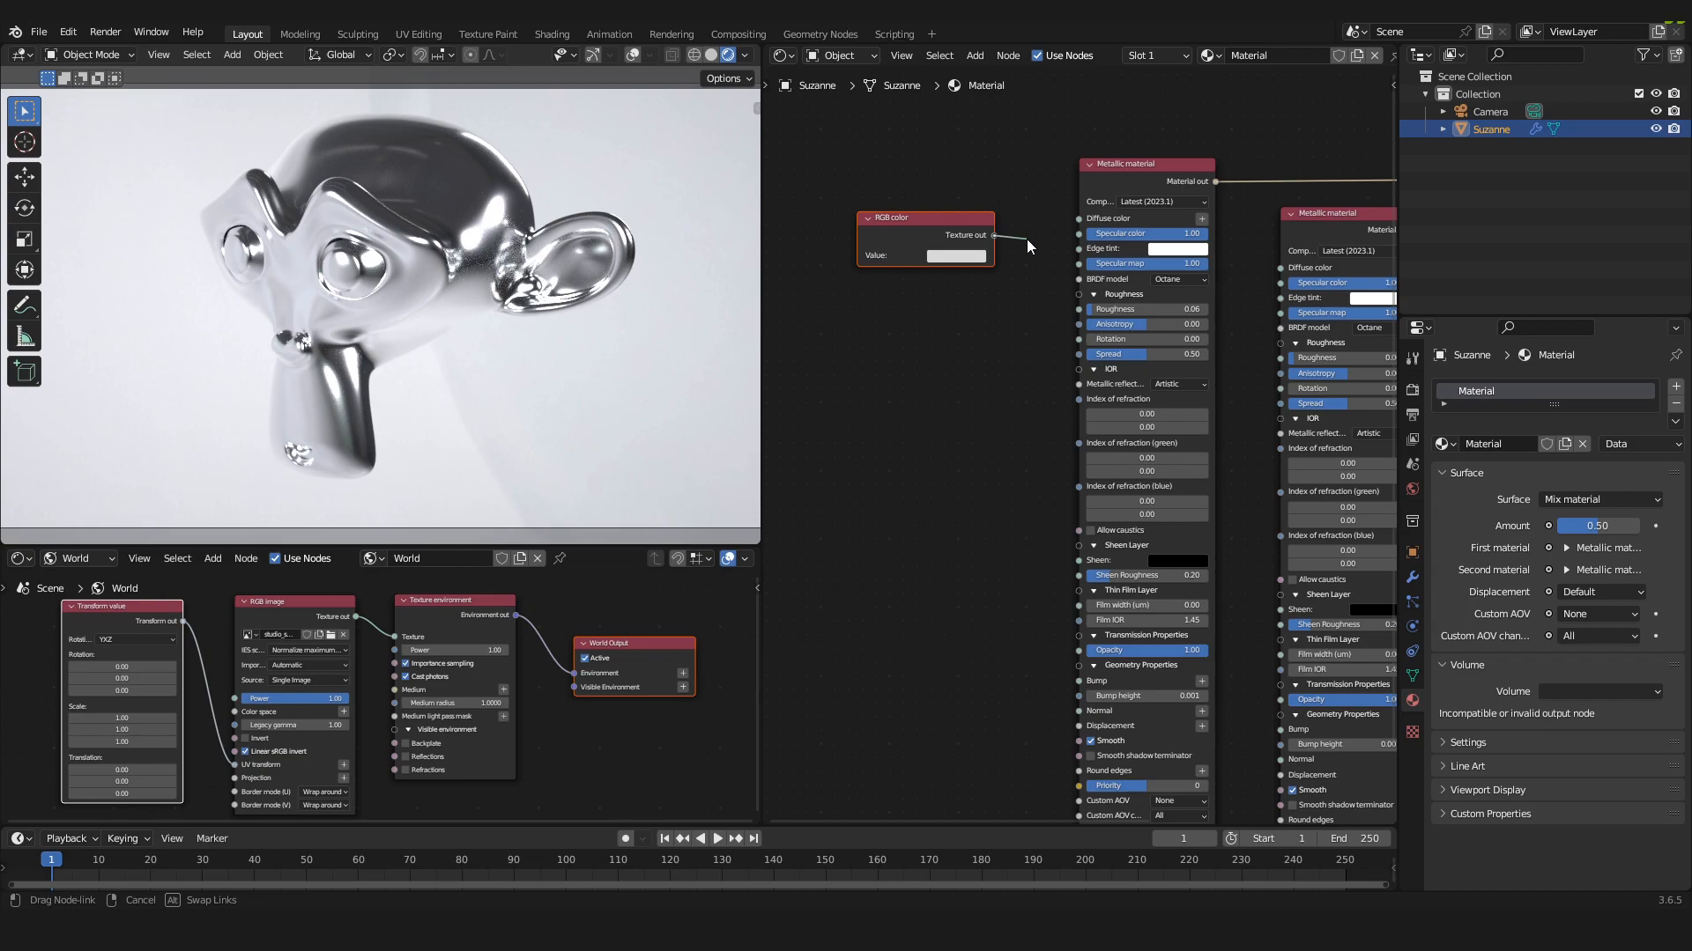
{"action": "left_click_drag", "start_coordinate": [1076, 230], "coordinate": [1076, 231]}
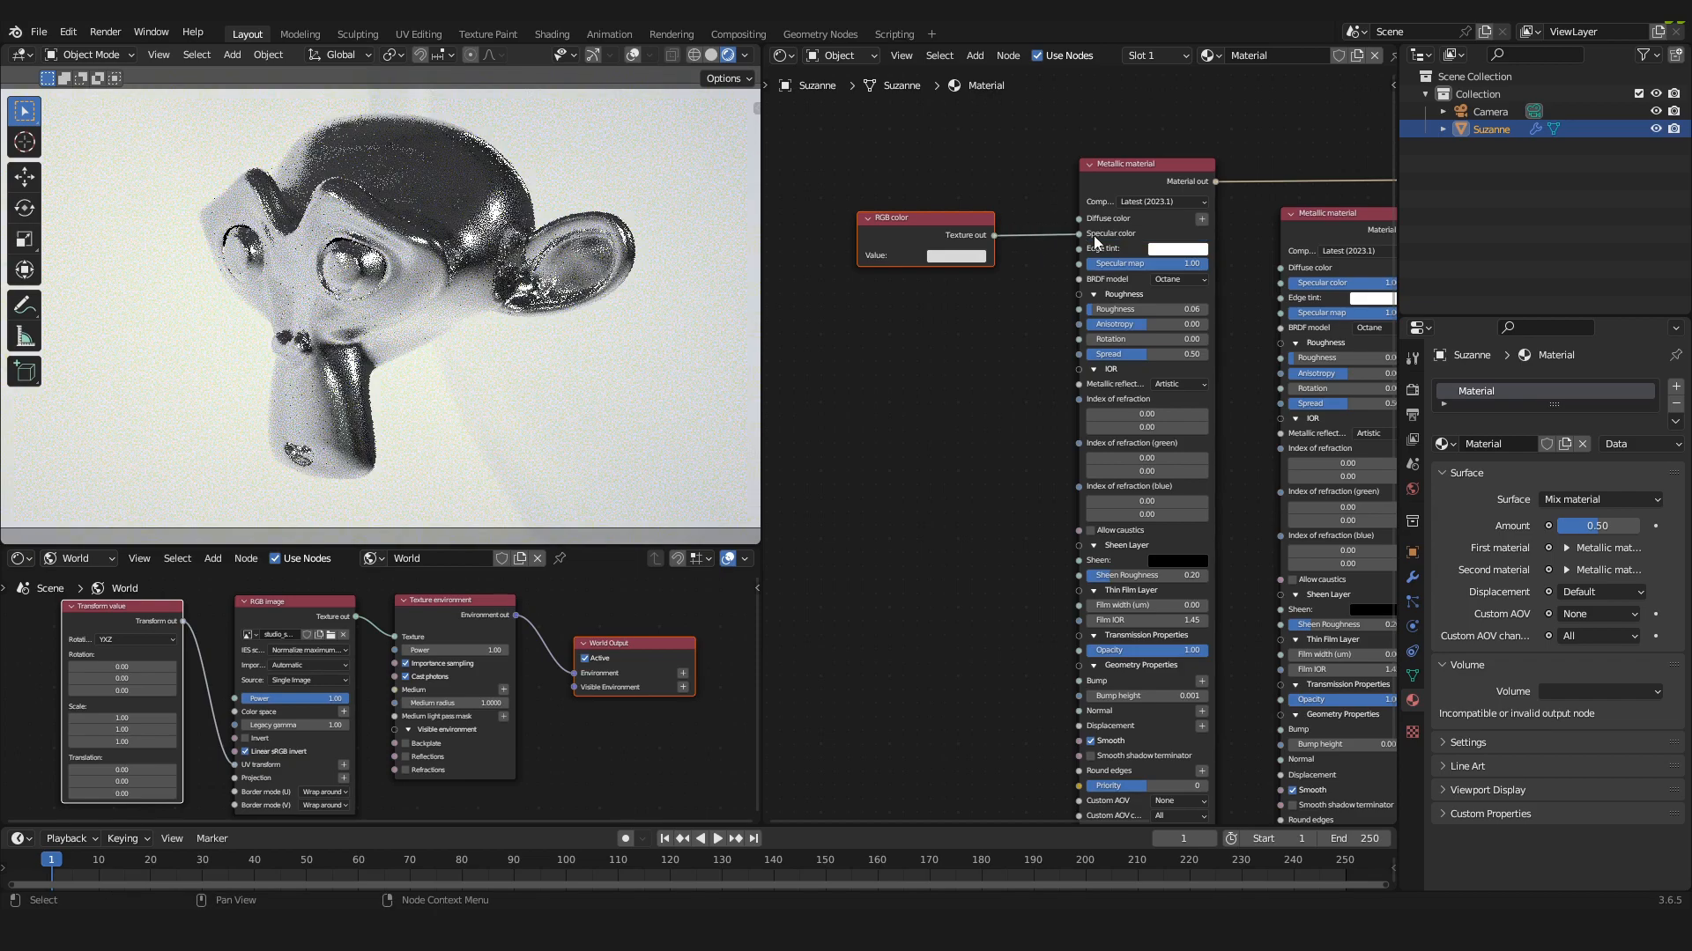
- Set the RGB color node to green with hue 0.315, darken it, and shift the node slightly closer to its Metallic material
{"action": "left_click", "coordinate": [967, 259]}
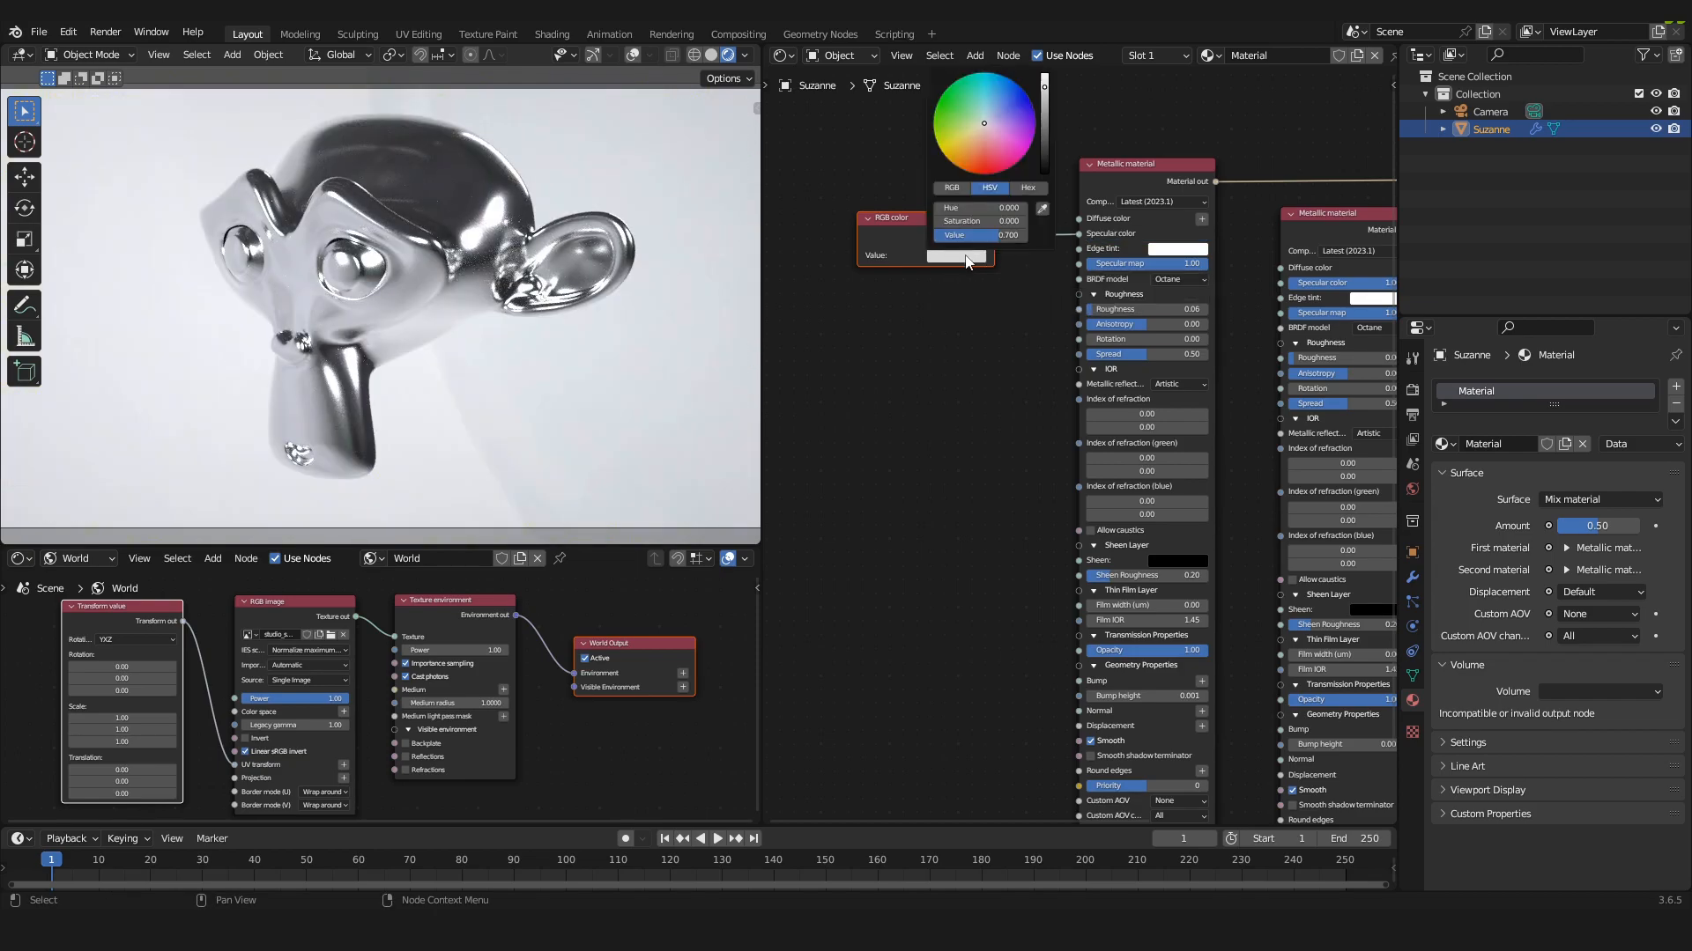
{"action": "left_click", "coordinate": [966, 118]}
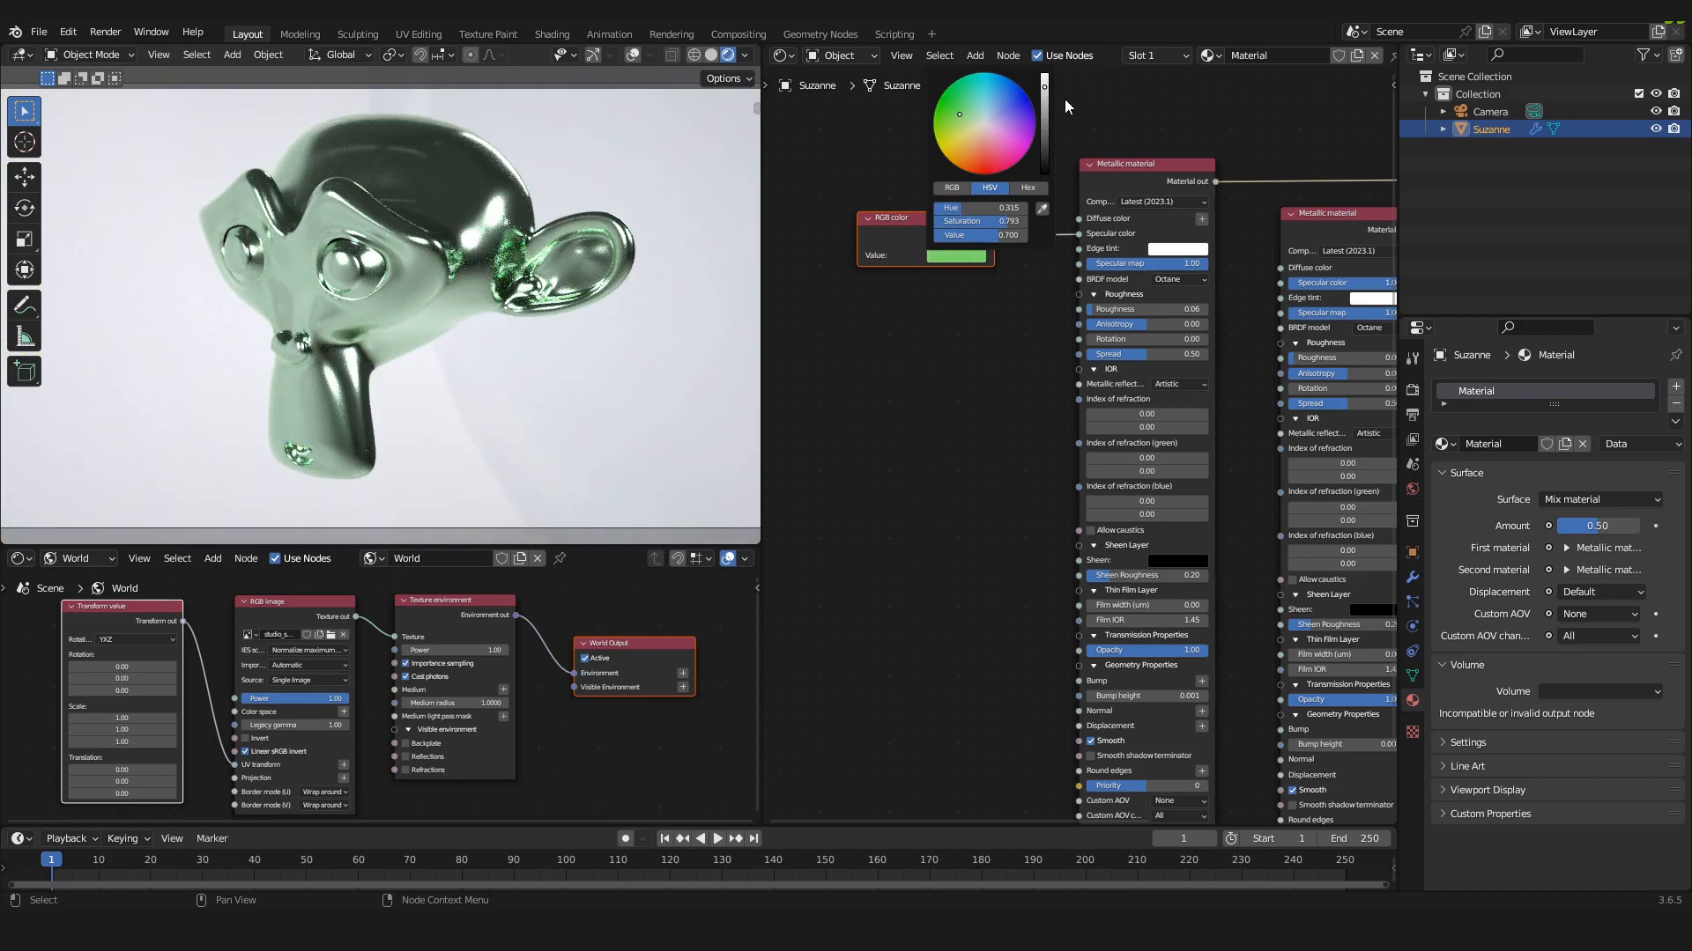
{"action": "left_click_drag", "start_coordinate": [1045, 88], "coordinate": [1044, 116]}
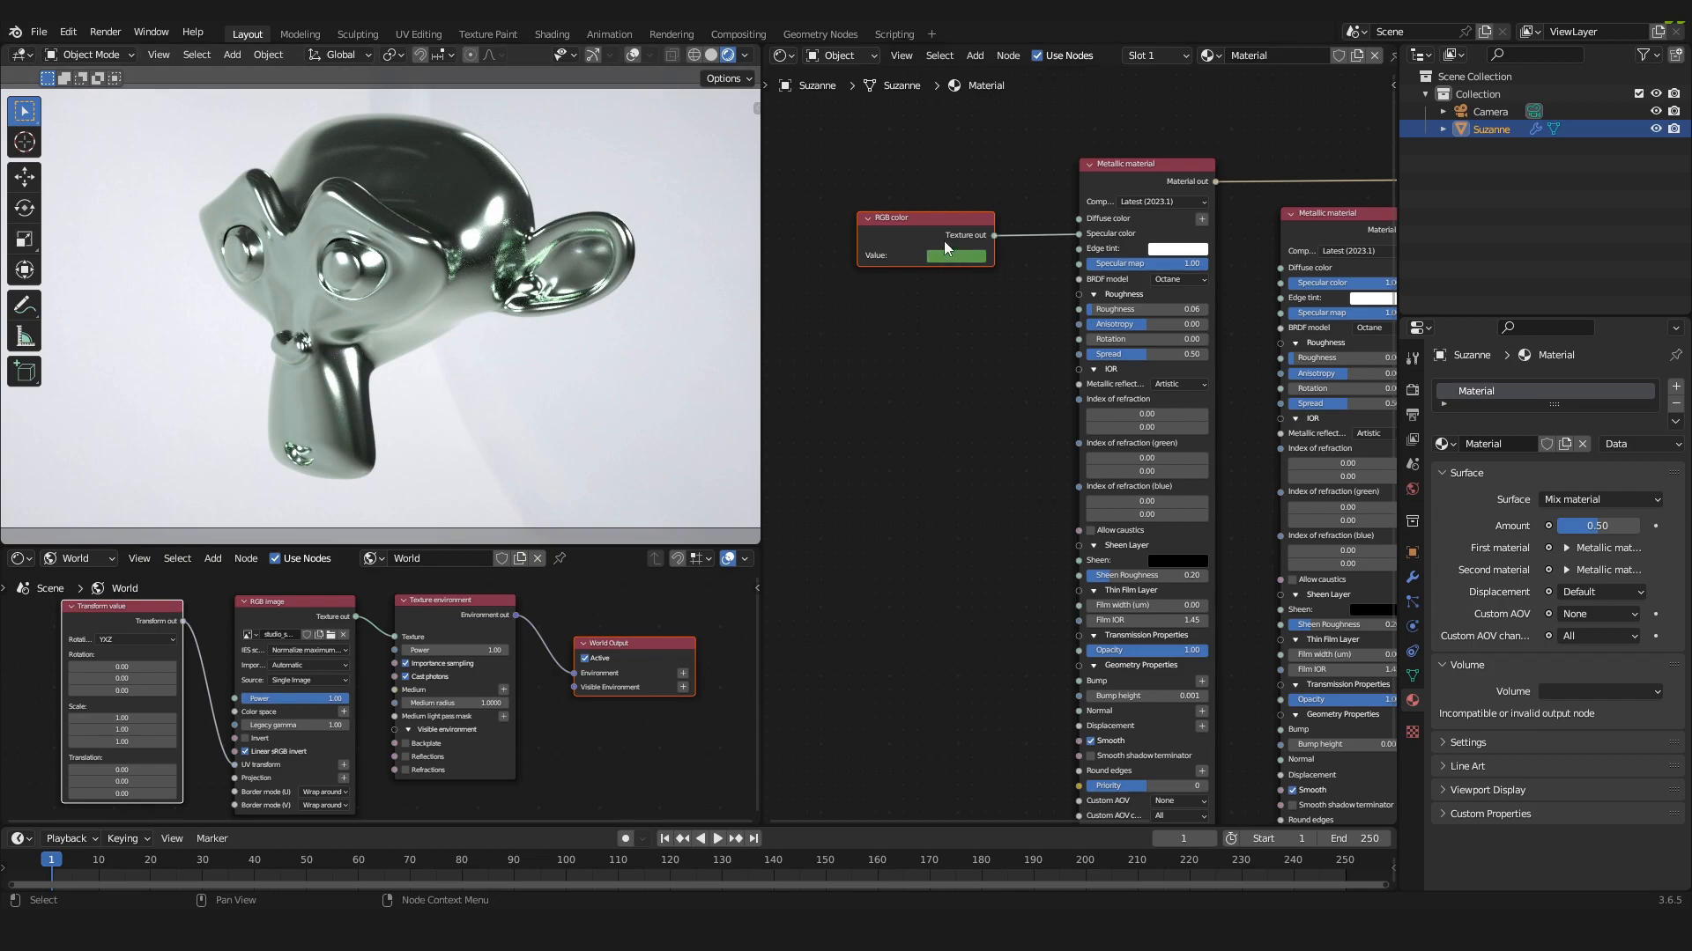
{"action": "left_click_drag", "start_coordinate": [911, 221], "coordinate": [926, 216]}
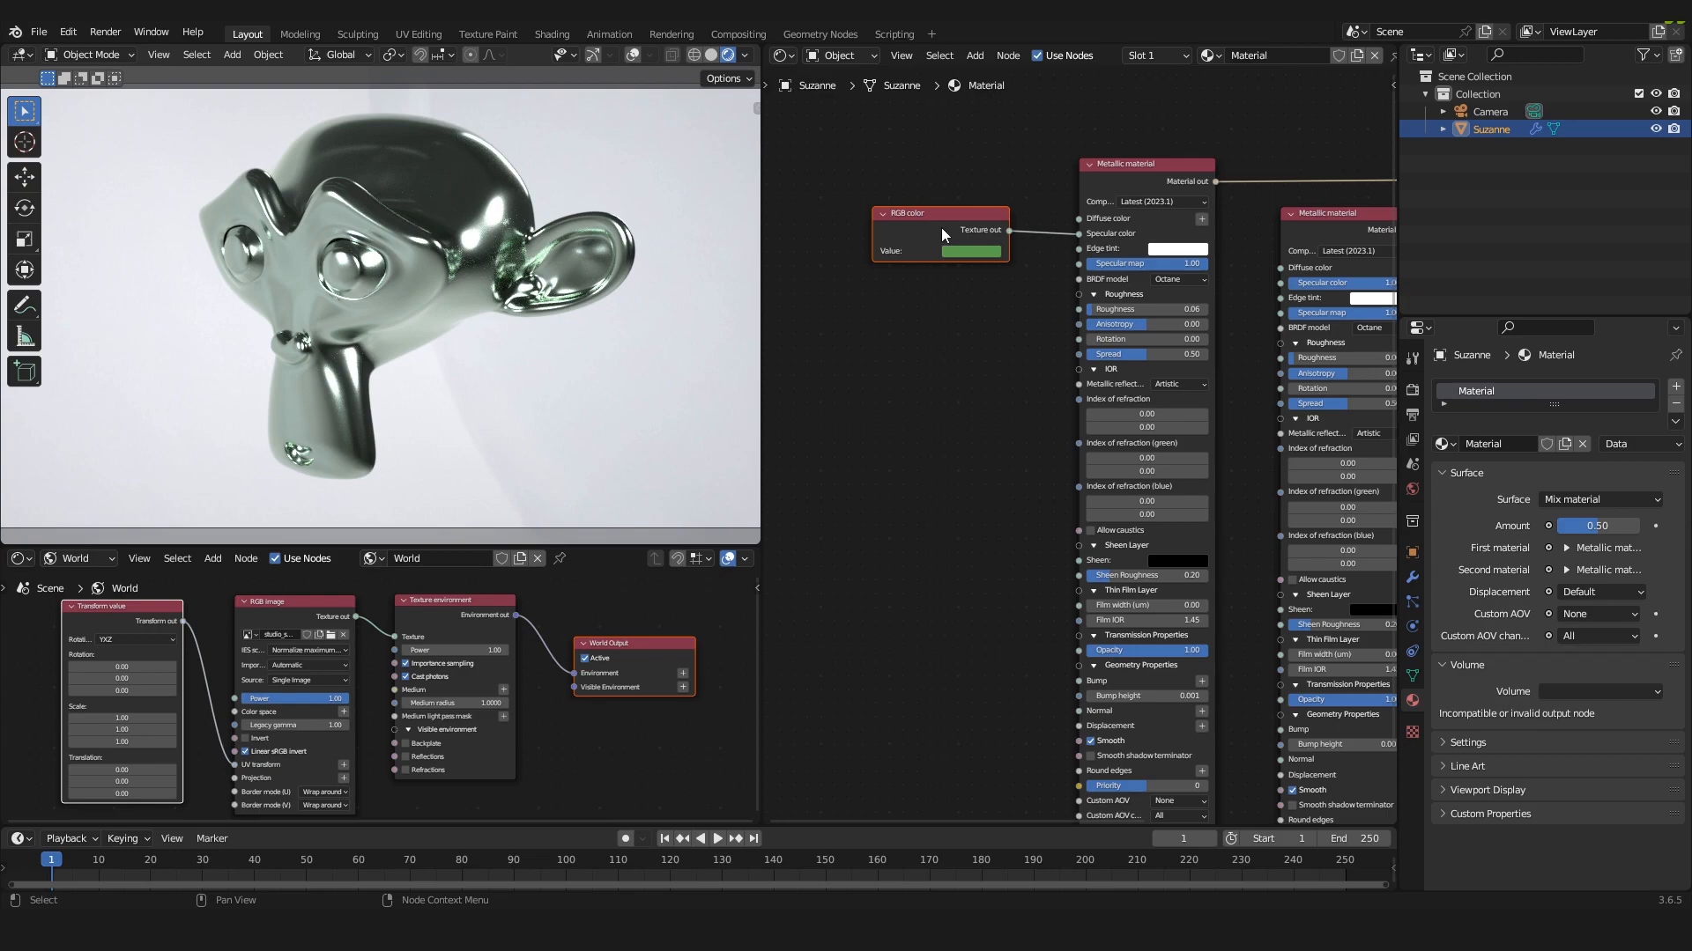
- Move the RGB color node and its Metallic material slightly lower together, and move the Mix material node slightly higher
{"action": "middle_click_drag", "start_coordinate": [1029, 265], "coordinate": [927, 260]}
{"action": "scroll", "coordinate": [984, 266], "scroll_direction": "down", "scroll_amount": 3}
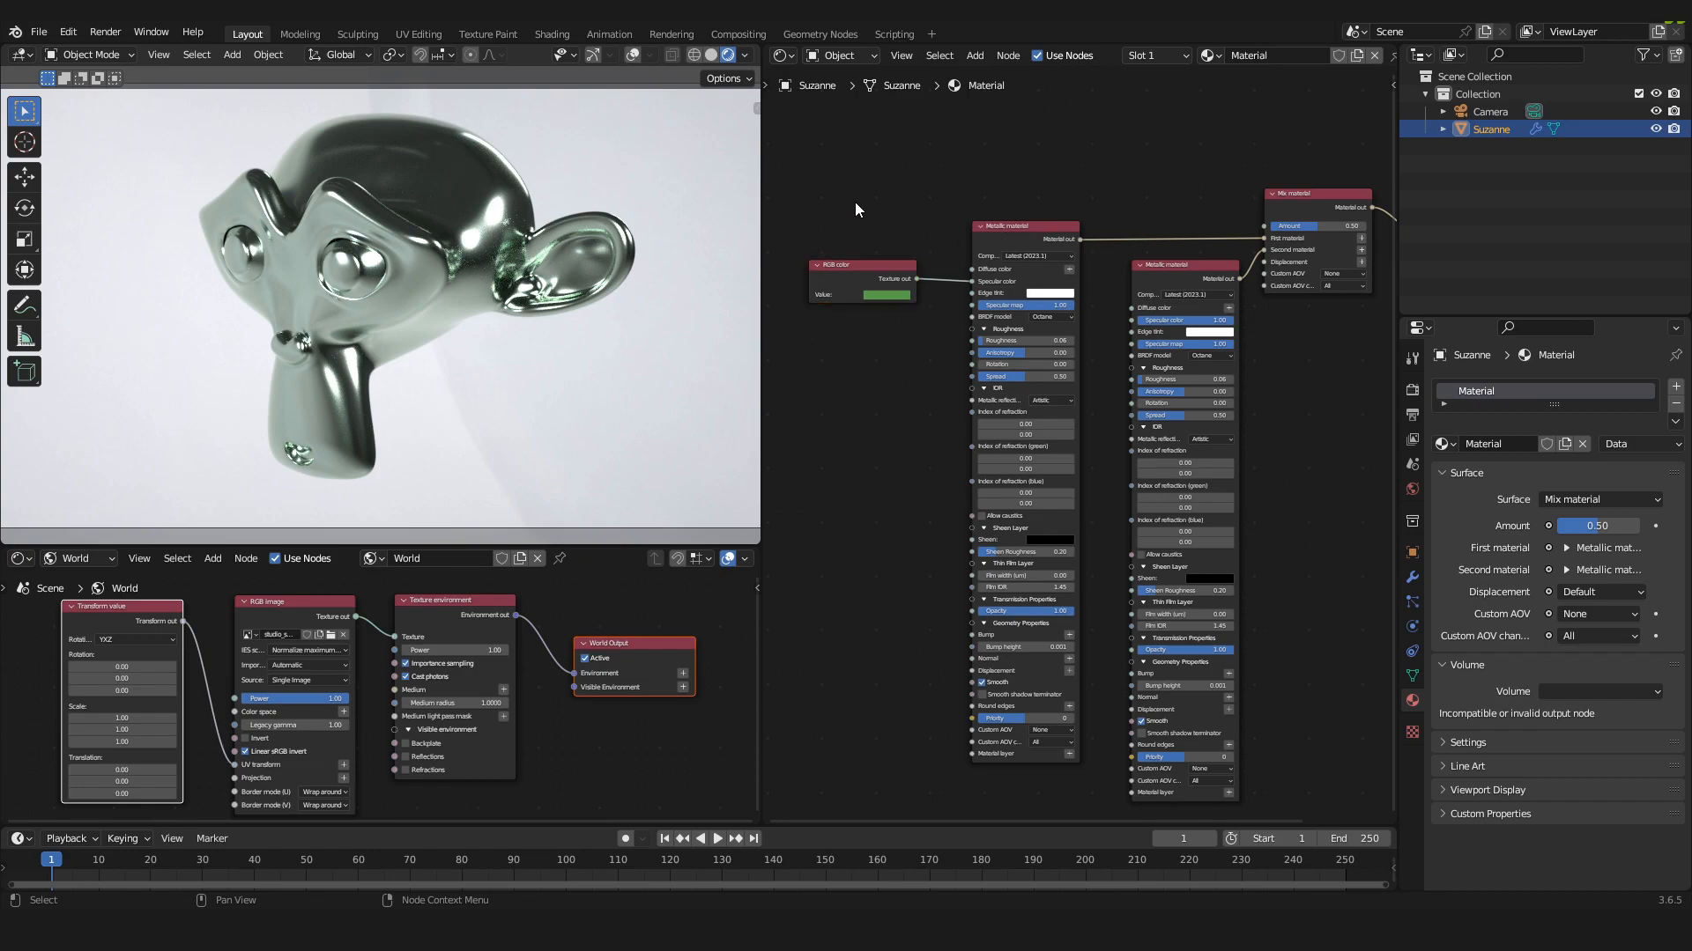
{"action": "left_click_drag", "start_coordinate": [855, 203], "coordinate": [1013, 303]}
{"action": "left_click_drag", "start_coordinate": [1009, 236], "coordinate": [1011, 256]}
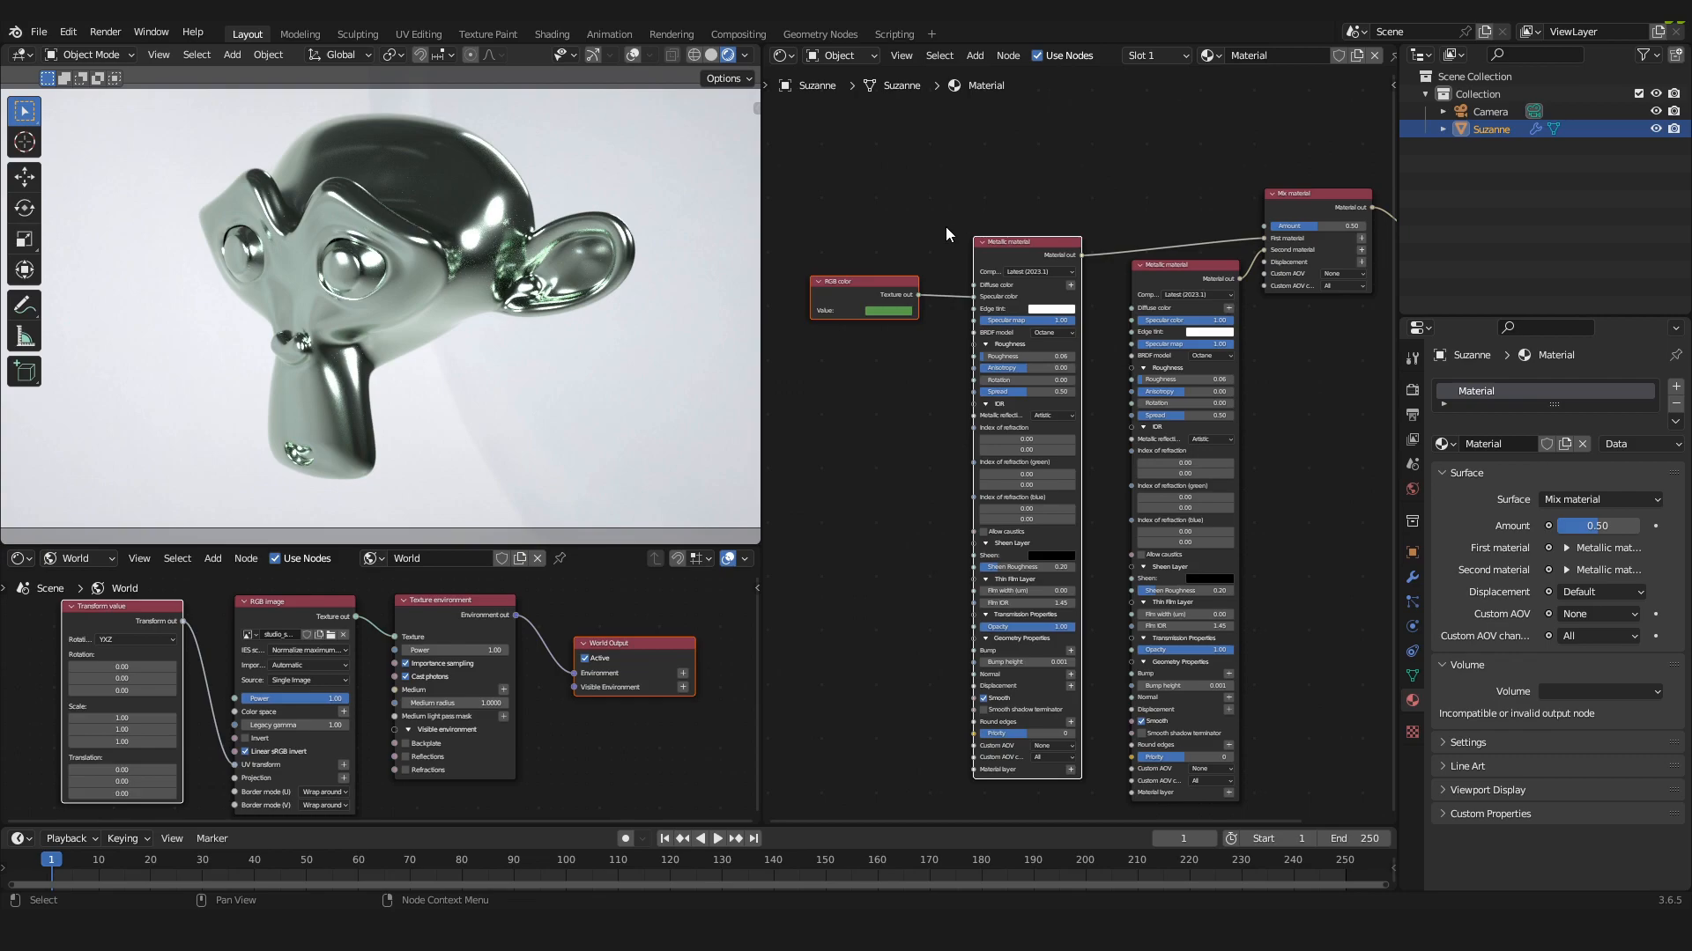
{"action": "left_click_drag", "start_coordinate": [1268, 217], "coordinate": [1269, 195]}
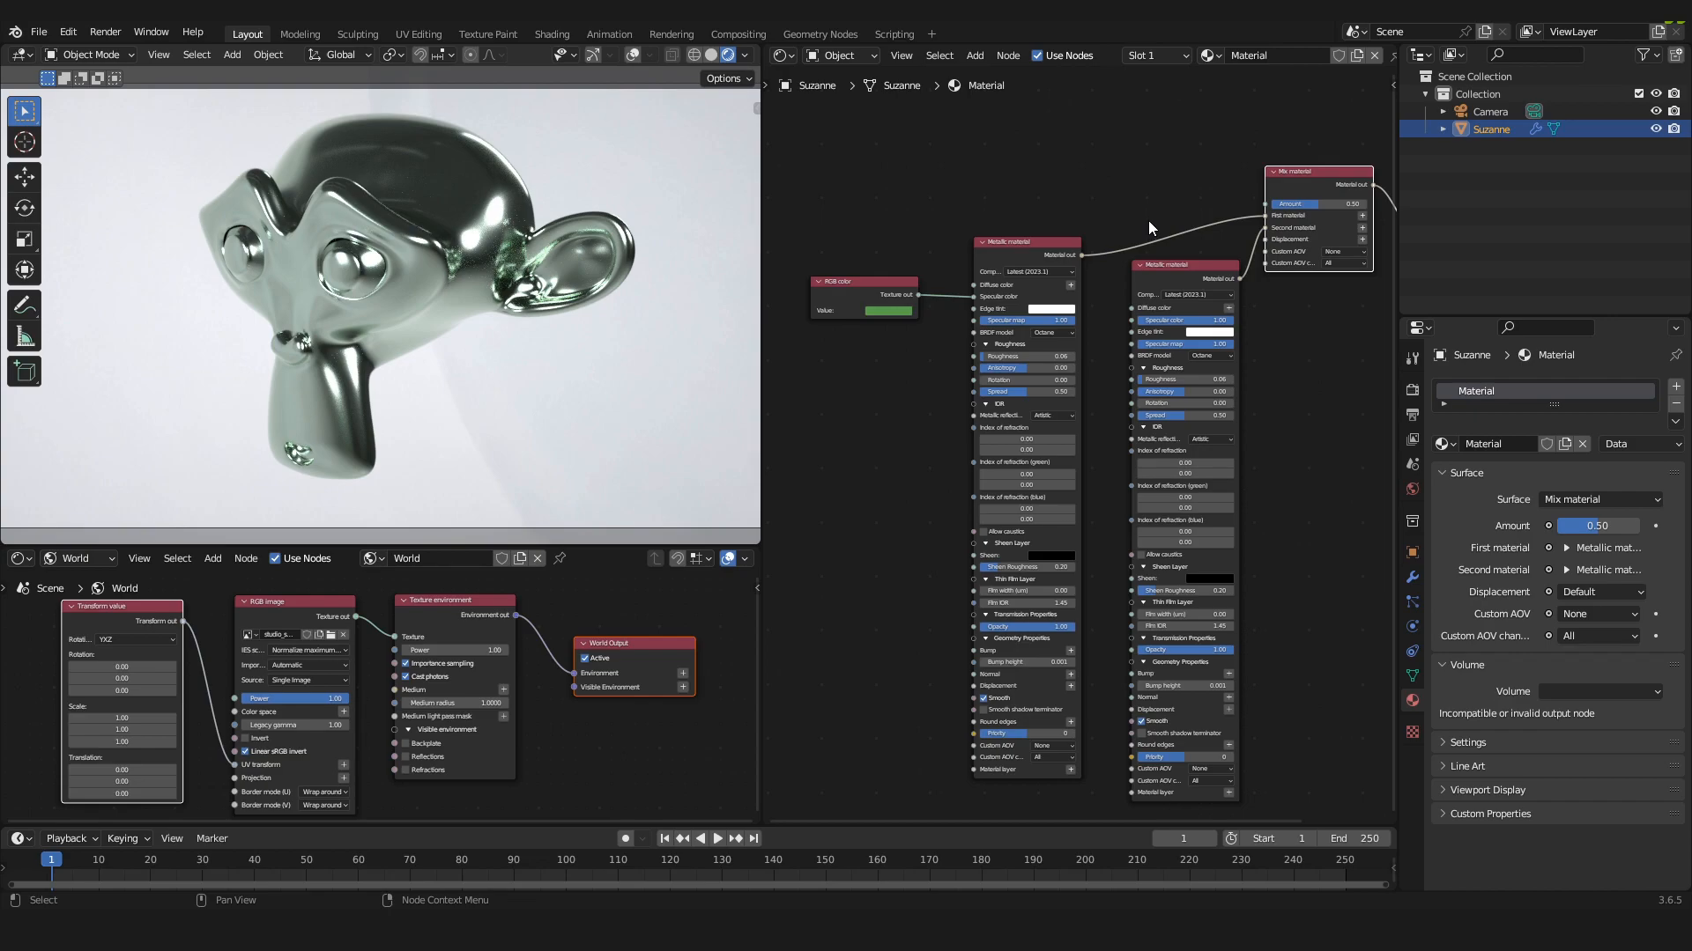
- Add a Gradient map node and place it above the RGB color node
{"action": "middle_click_drag", "start_coordinate": [1037, 219], "coordinate": [1185, 212]}
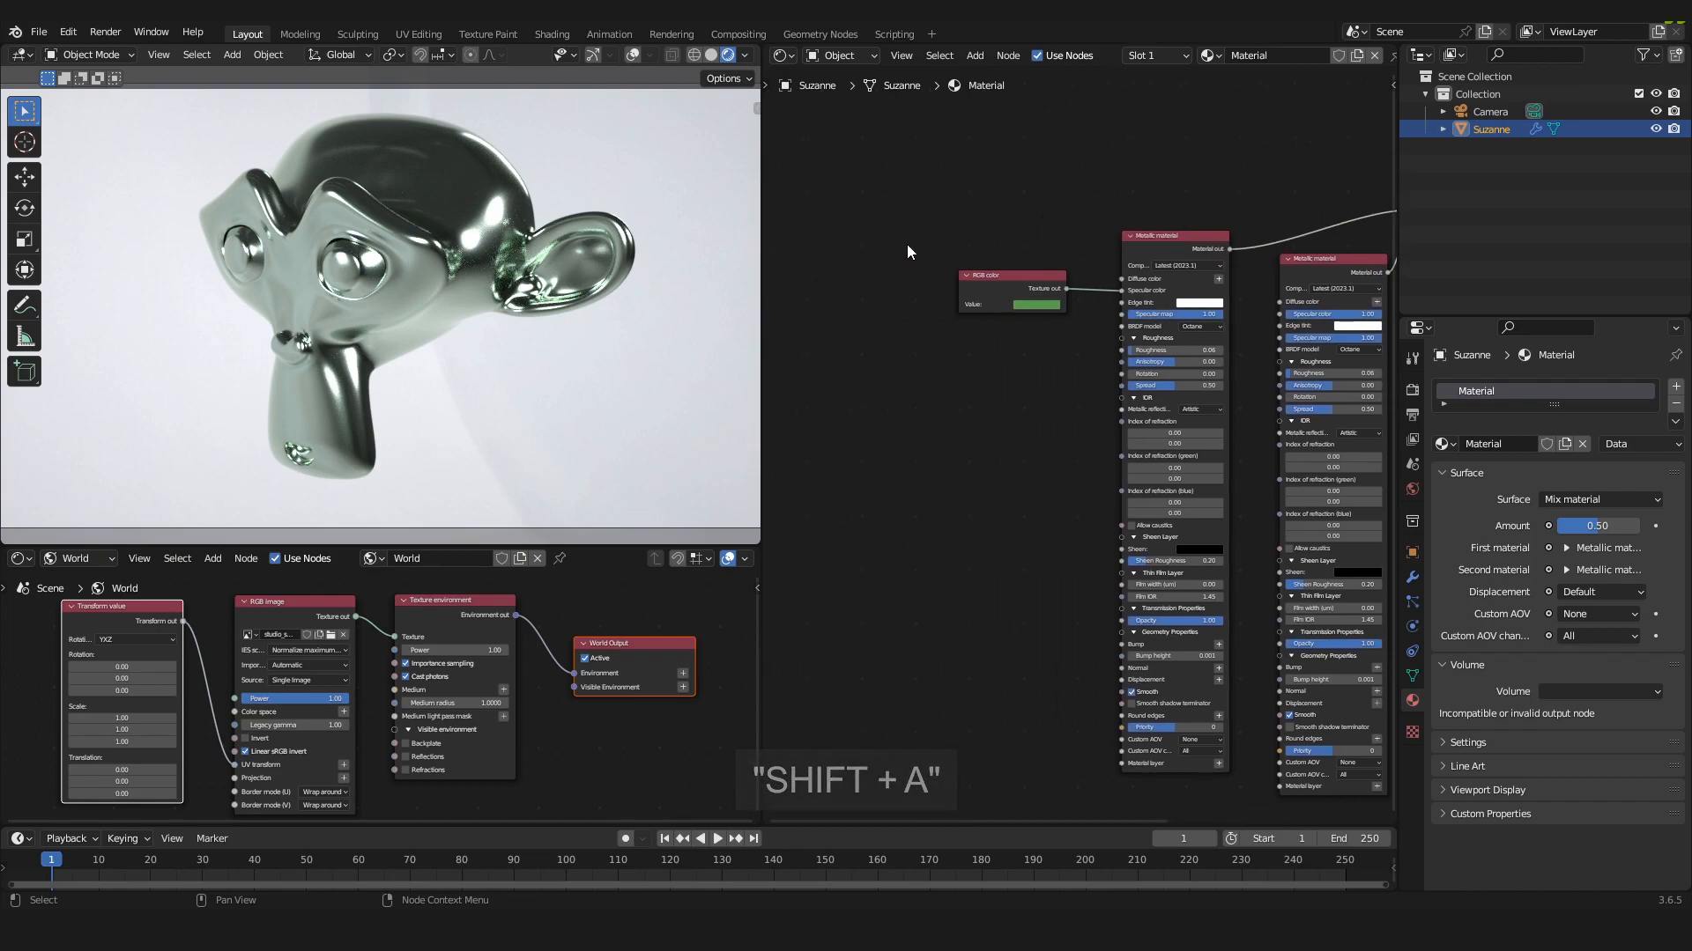
{"action": "key", "text": "shift+a"}
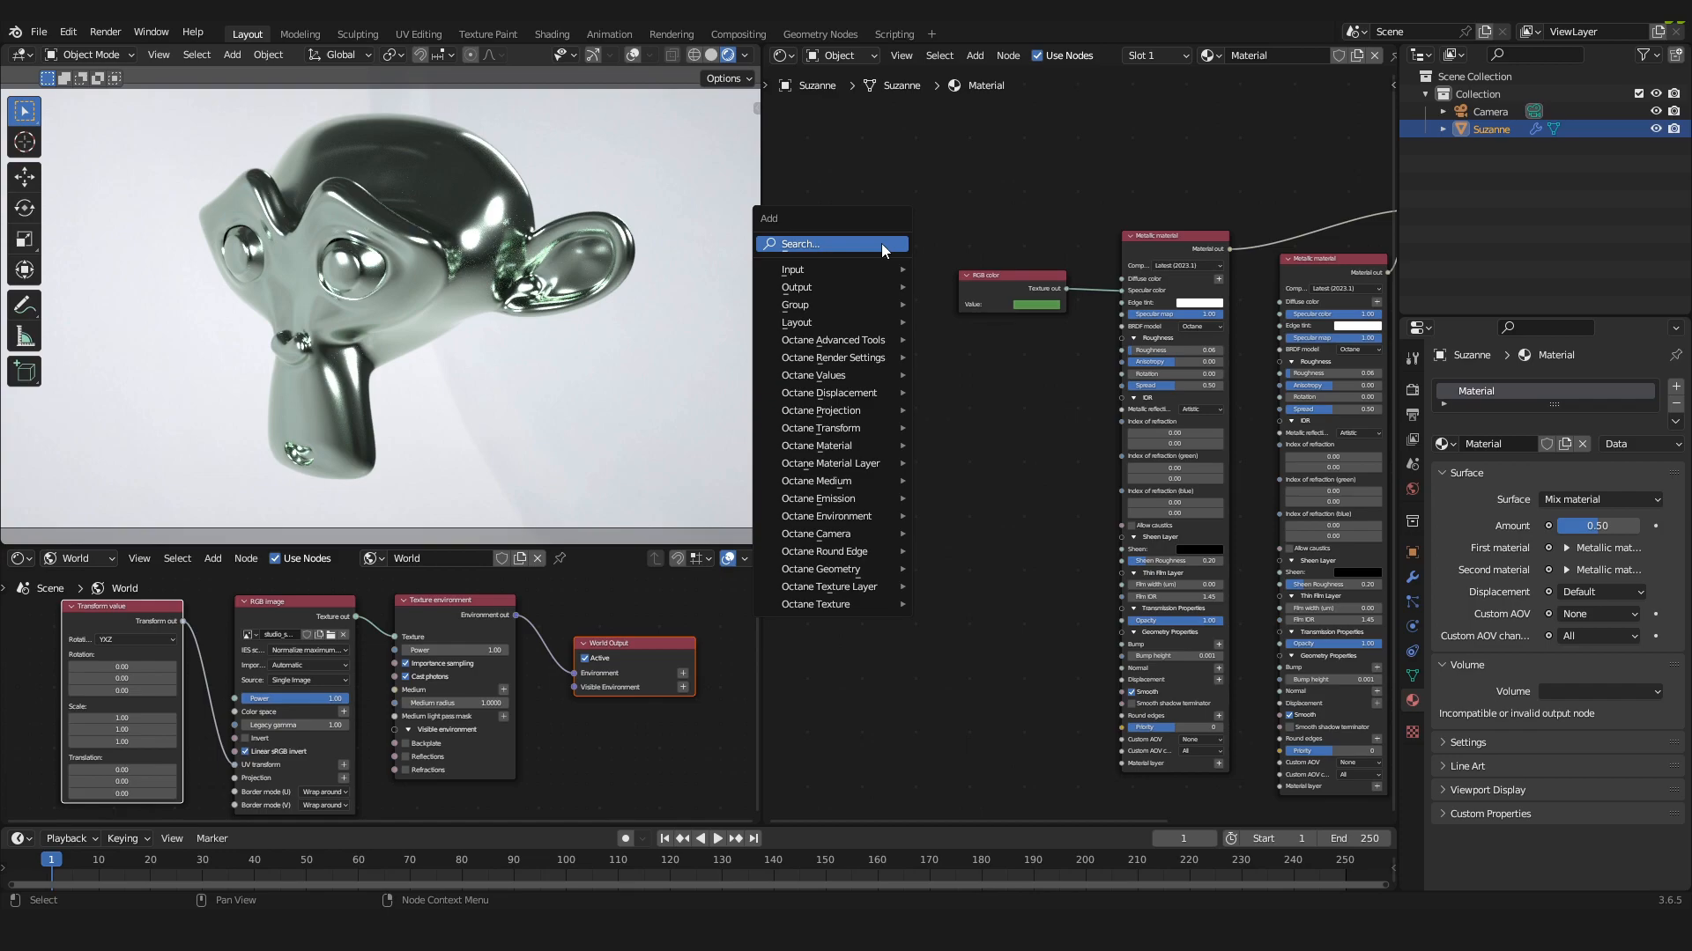
{"action": "left_click", "coordinate": [881, 243]}
{"action": "type", "text": "gradi"}
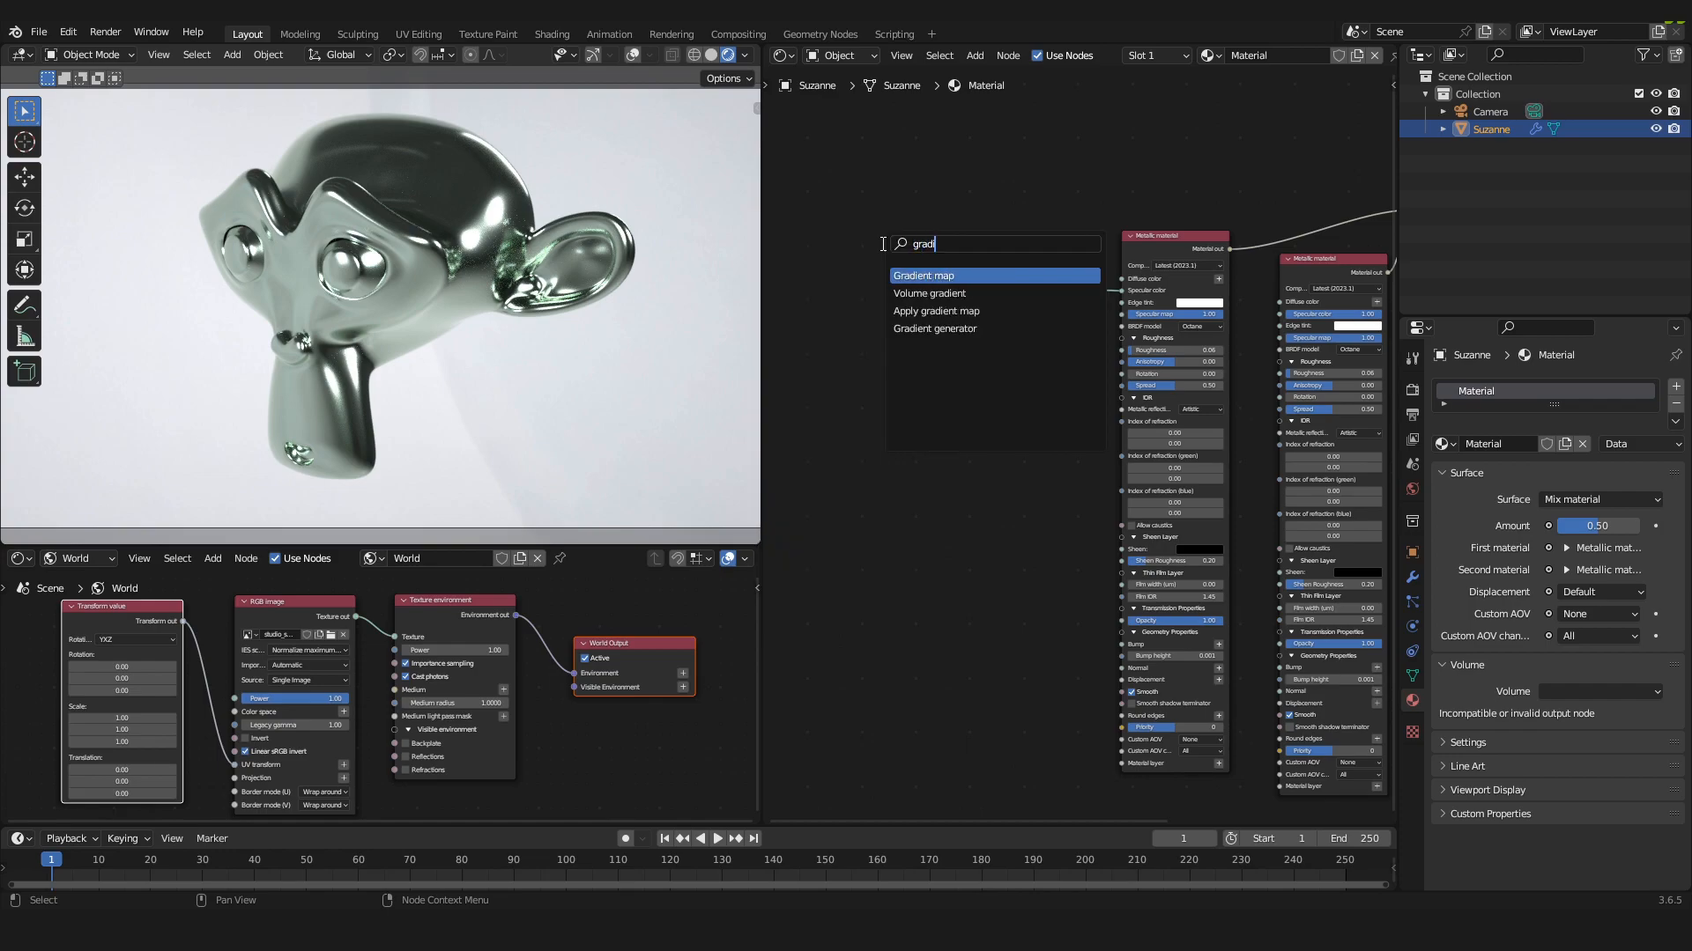
{"action": "left_click", "coordinate": [949, 274]}
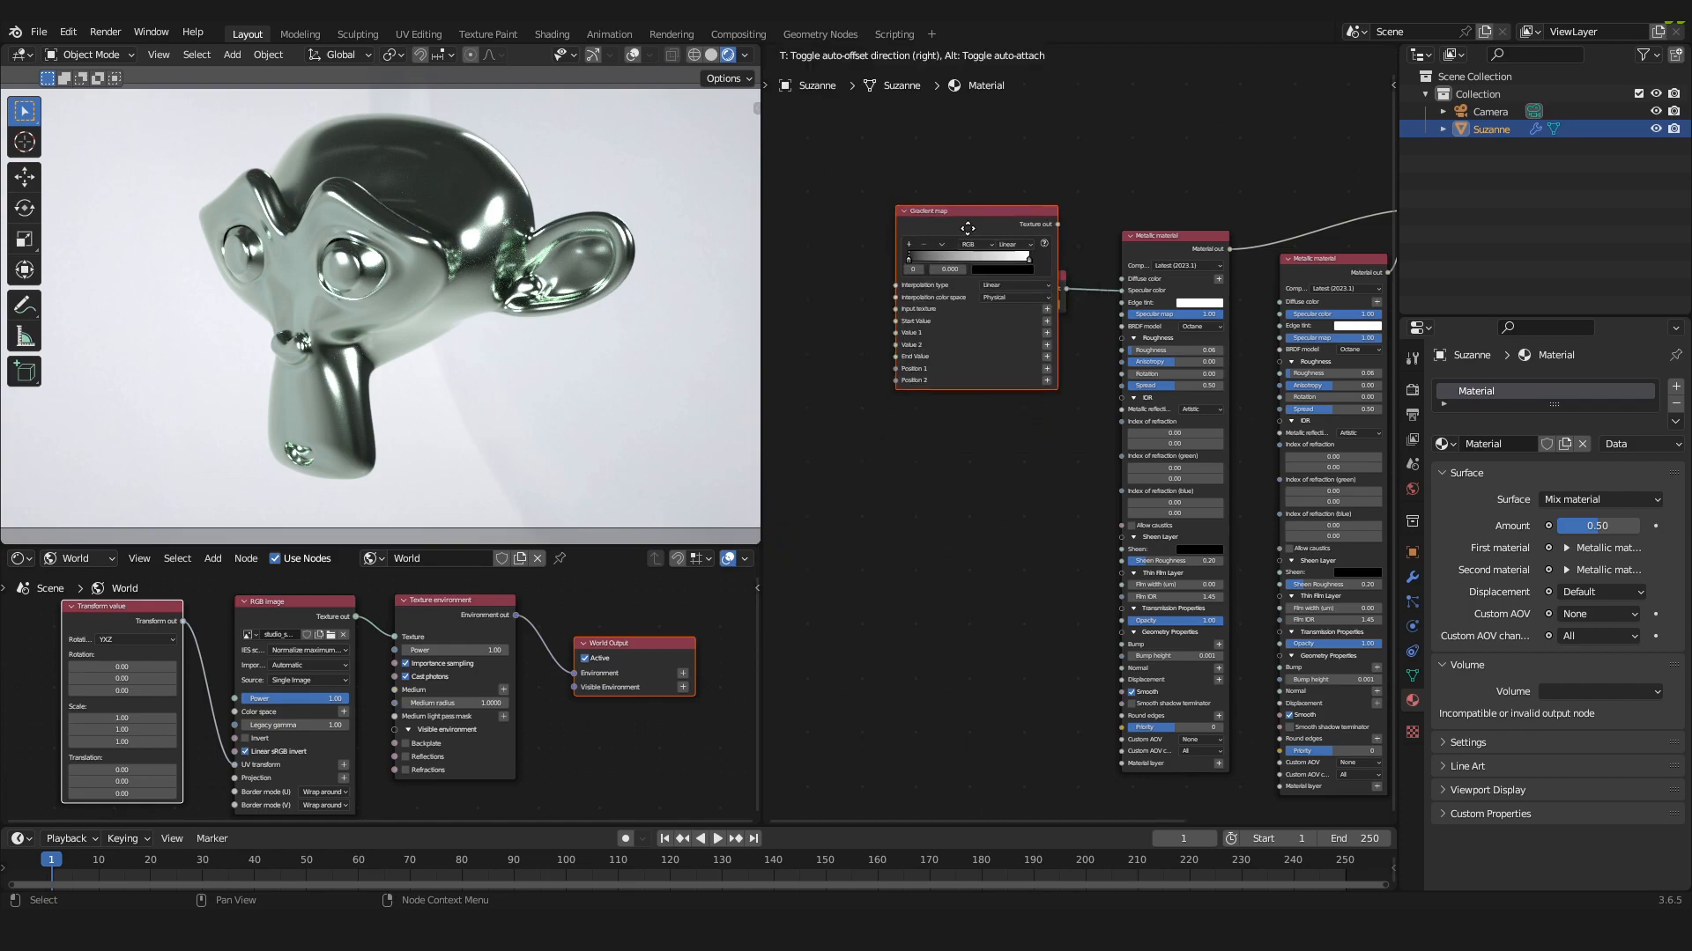
{"action": "left_click", "coordinate": [961, 184]}
{"action": "middle_click_drag", "start_coordinate": [1203, 161], "coordinate": [1022, 208]}
{"action": "scroll", "coordinate": [959, 222], "scroll_direction": "down", "scroll_amount": 2}
{"action": "left_click_drag", "start_coordinate": [869, 235], "coordinate": [953, 170]}
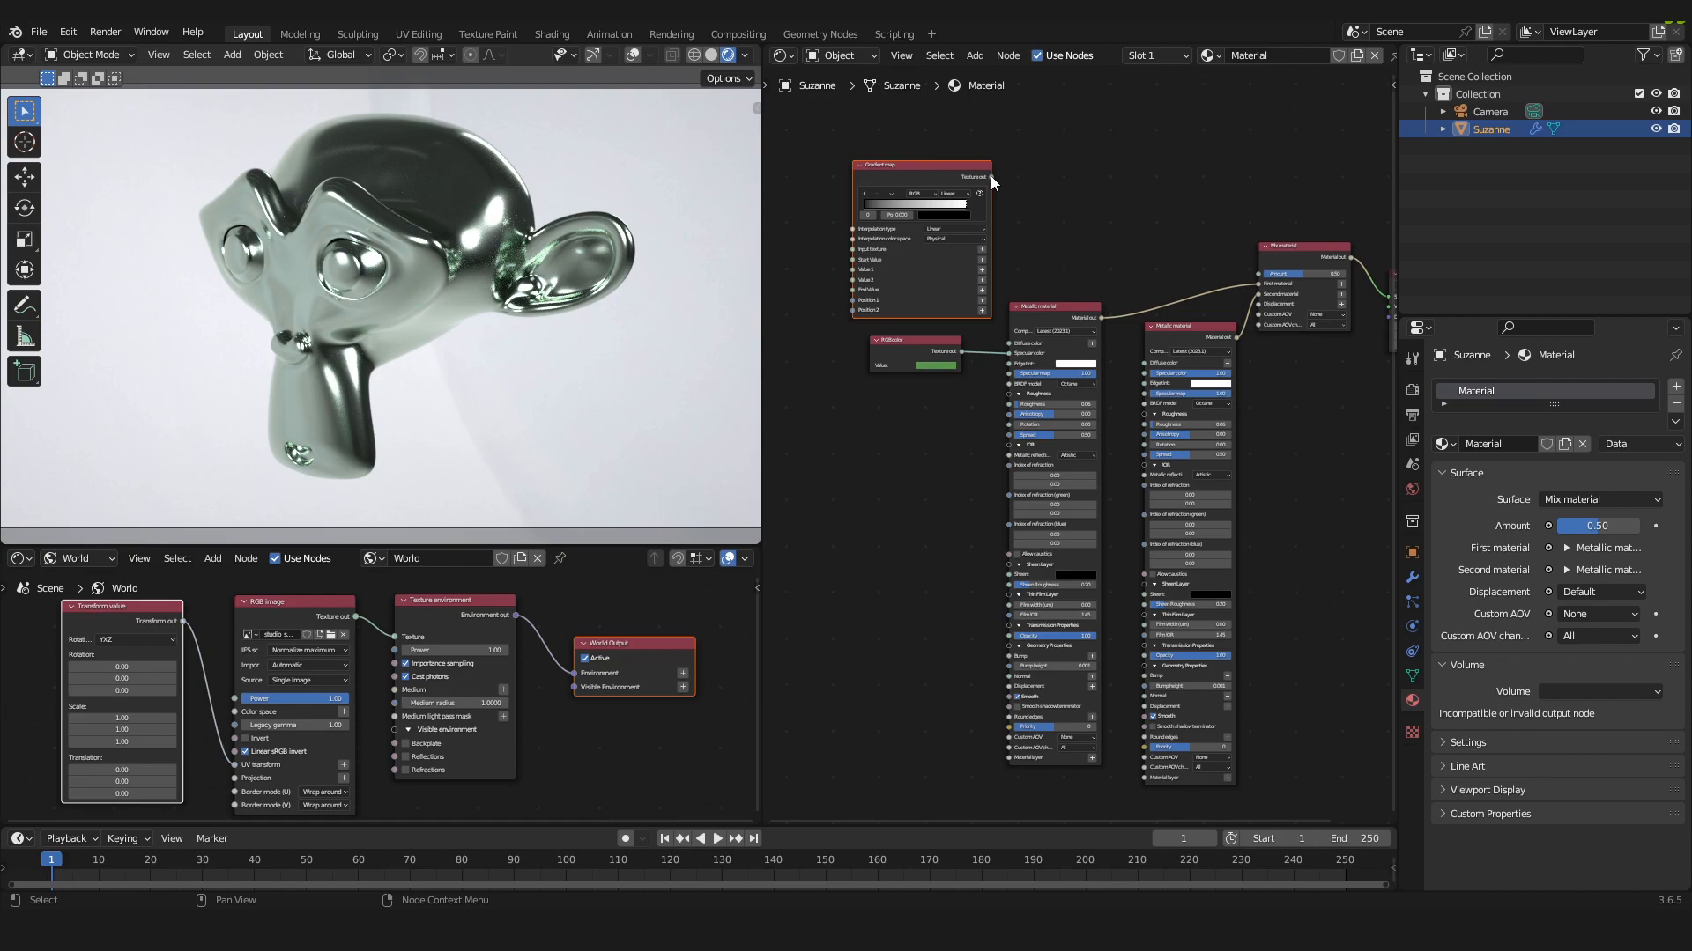
- Connect the Gradient map's texture output to the Amount input of the Mix material node
{"action": "middle_click_drag", "start_coordinate": [1131, 215], "coordinate": [1056, 240]}
{"action": "scroll", "coordinate": [1066, 241], "scroll_direction": "up", "scroll_amount": 3}
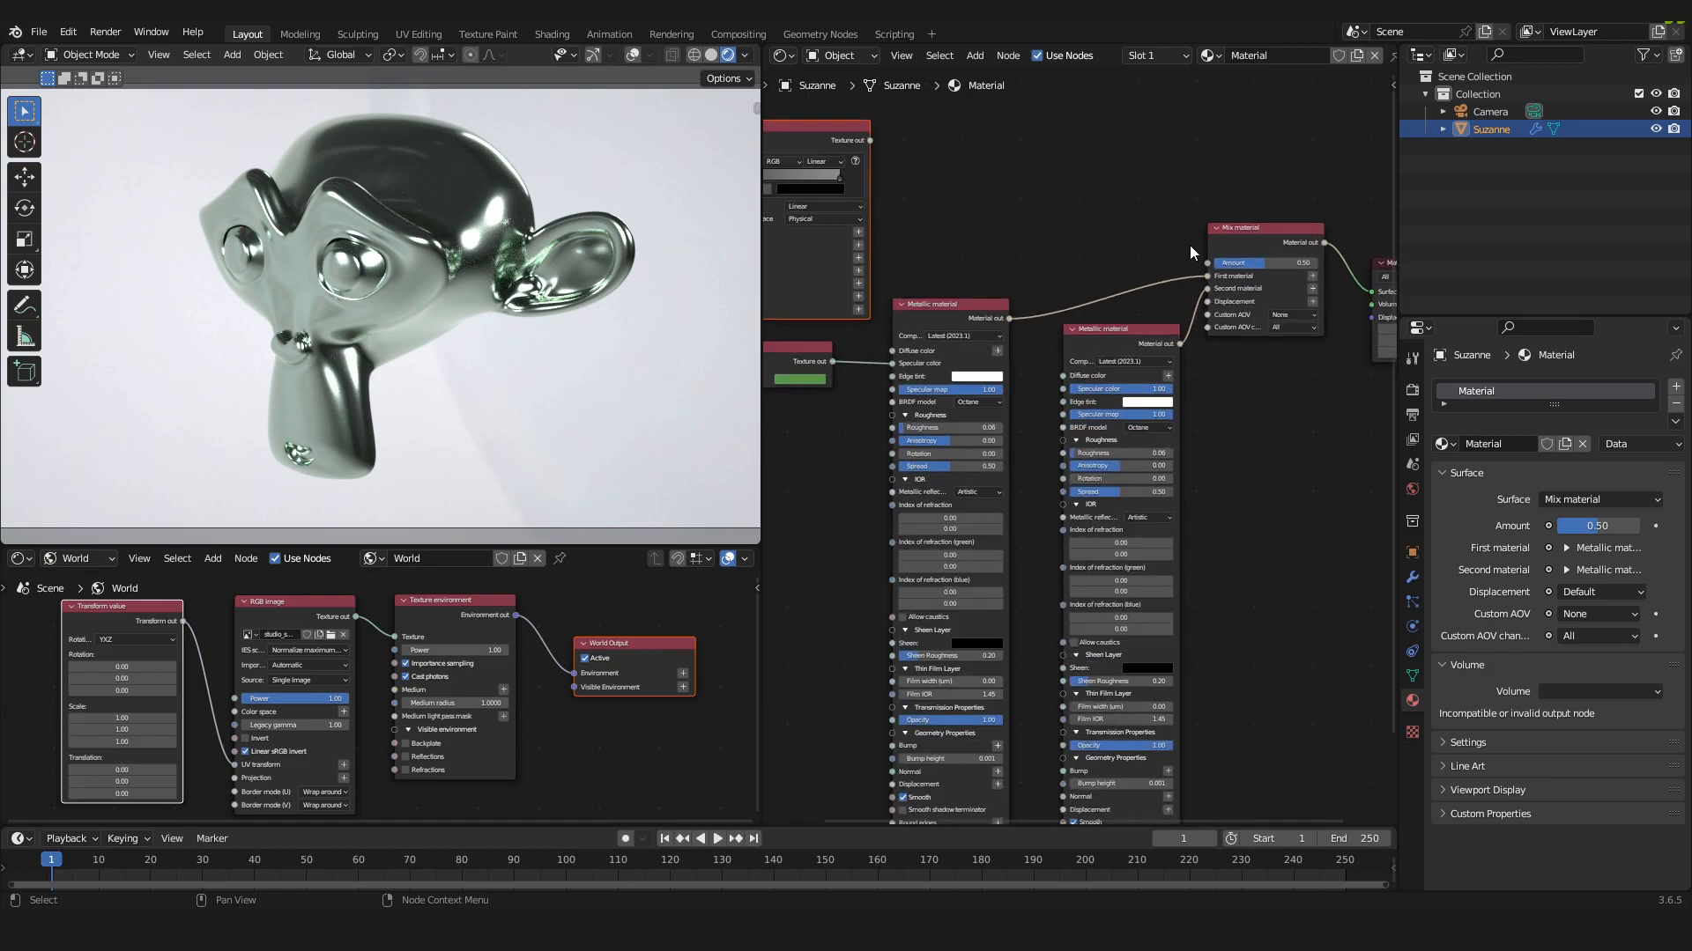
{"action": "scroll", "coordinate": [1189, 257], "scroll_direction": "up", "scroll_amount": 1}
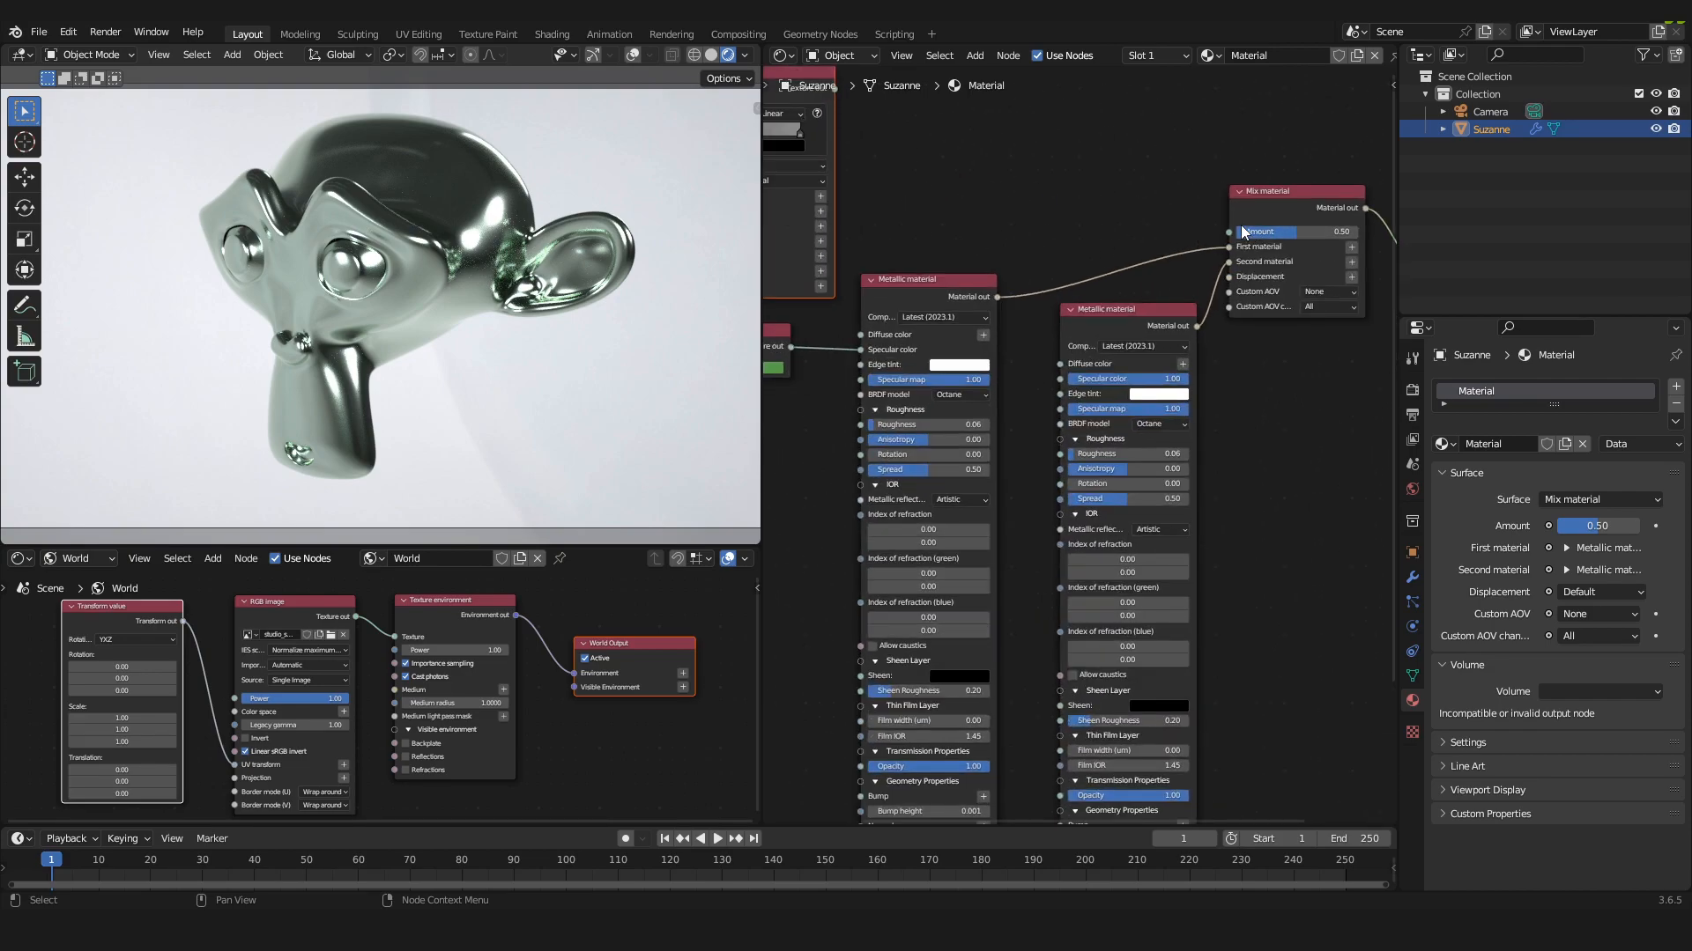
{"action": "middle_click_drag", "start_coordinate": [931, 198], "coordinate": [972, 277]}
{"action": "left_click_drag", "start_coordinate": [1054, 127], "coordinate": [1059, 128]}
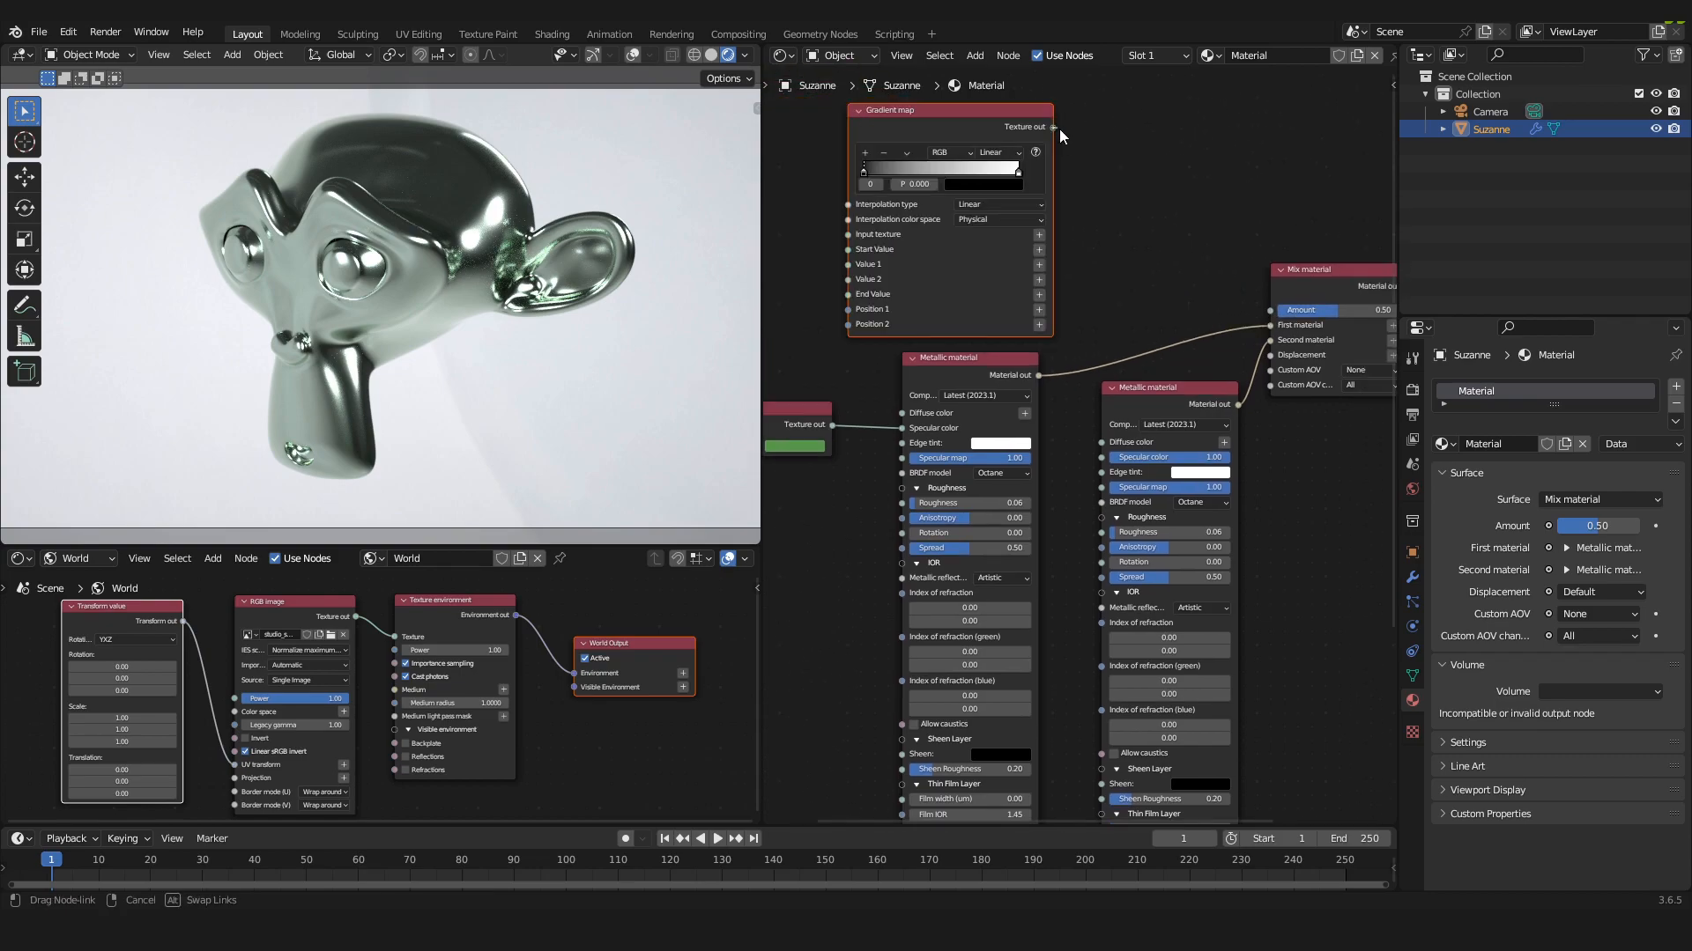
{"action": "left_click_drag", "start_coordinate": [1144, 161], "coordinate": [1271, 310]}
{"action": "middle_click_drag", "start_coordinate": [1265, 305], "coordinate": [1251, 305]}
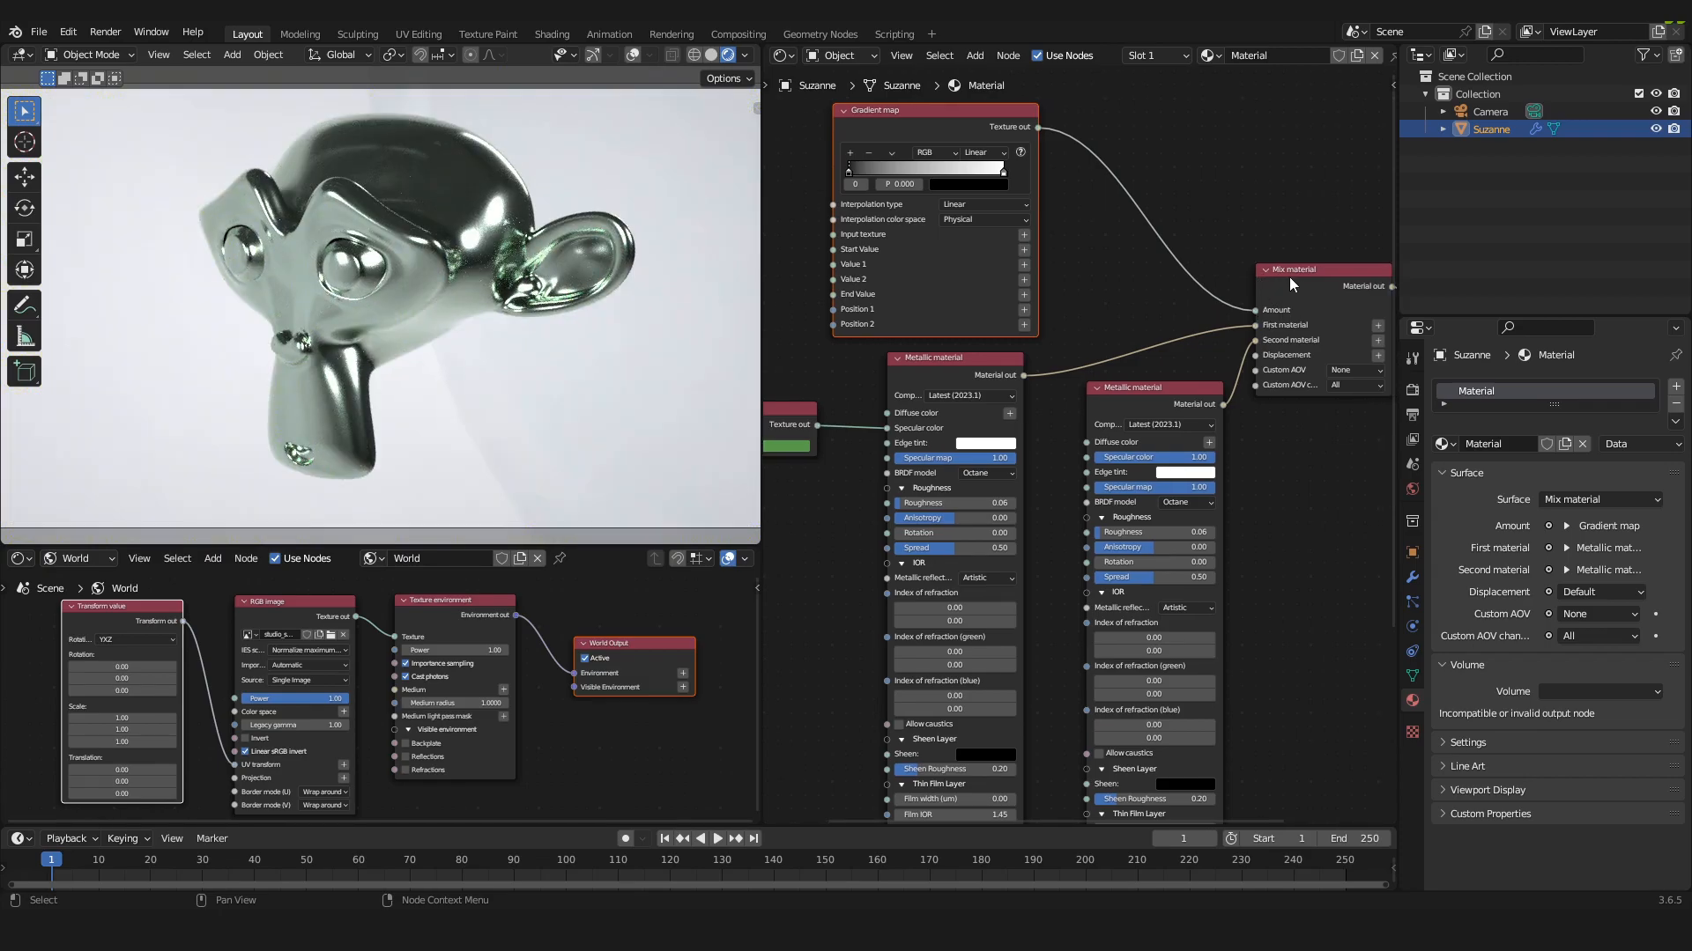
- Add an Octane Noise texture node and place it ahead of the Gradient map node
{"action": "middle_click_drag", "start_coordinate": [1002, 285], "coordinate": [1159, 290]}
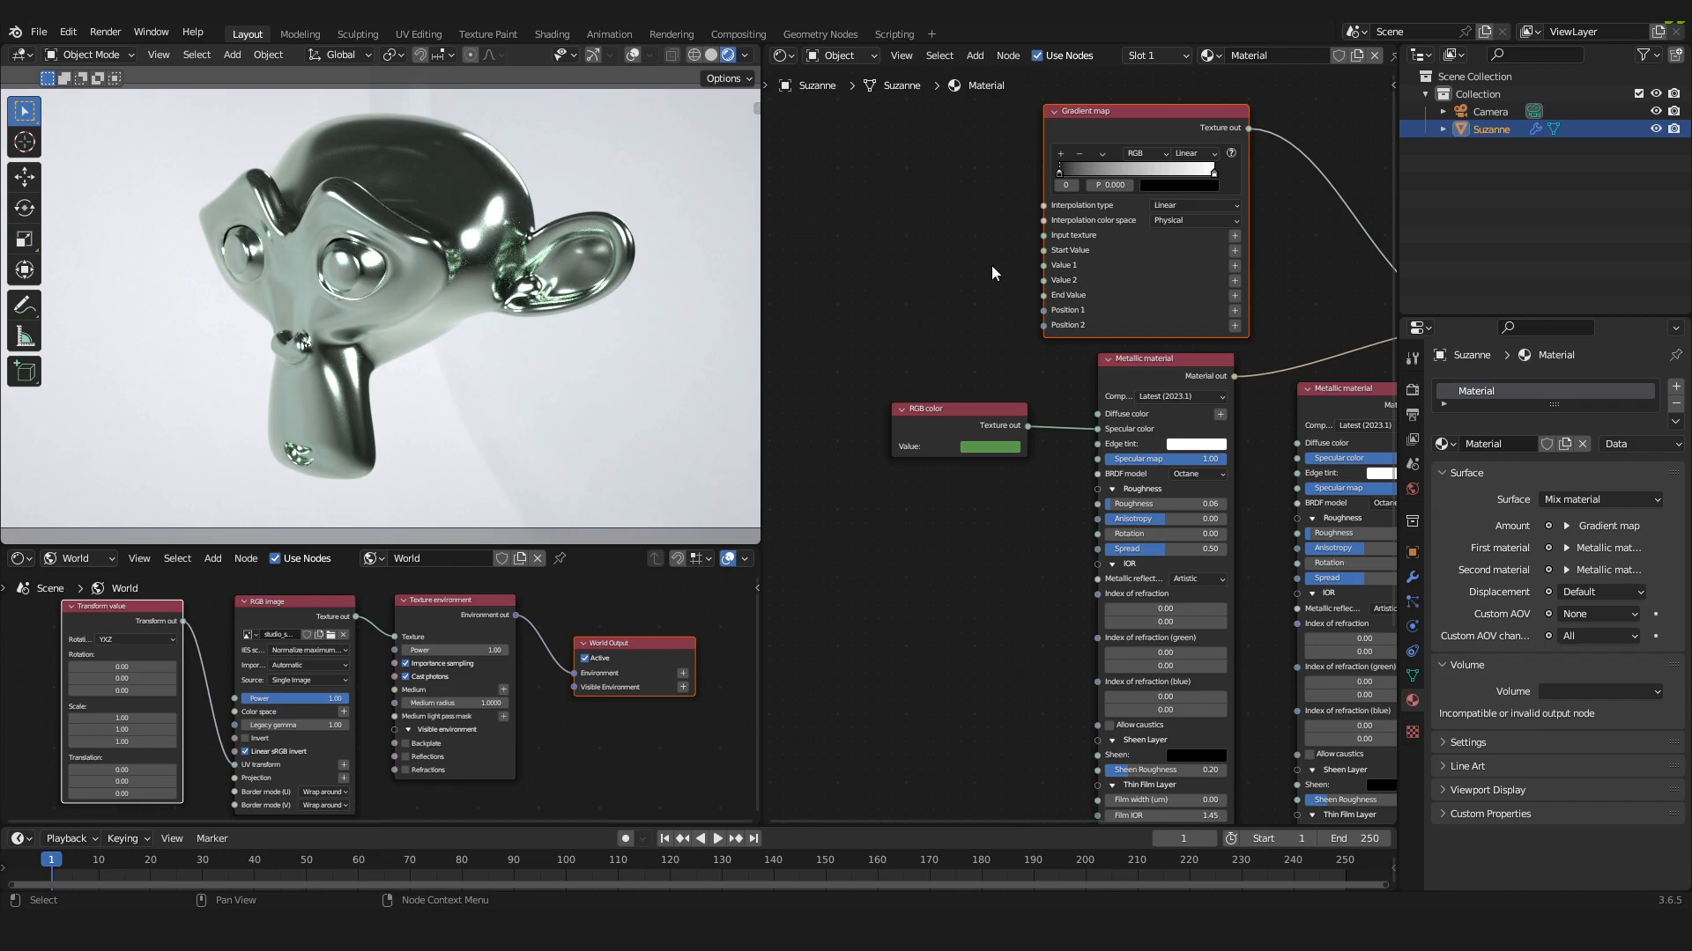
{"action": "middle_click_drag", "start_coordinate": [862, 234], "coordinate": [937, 306]}
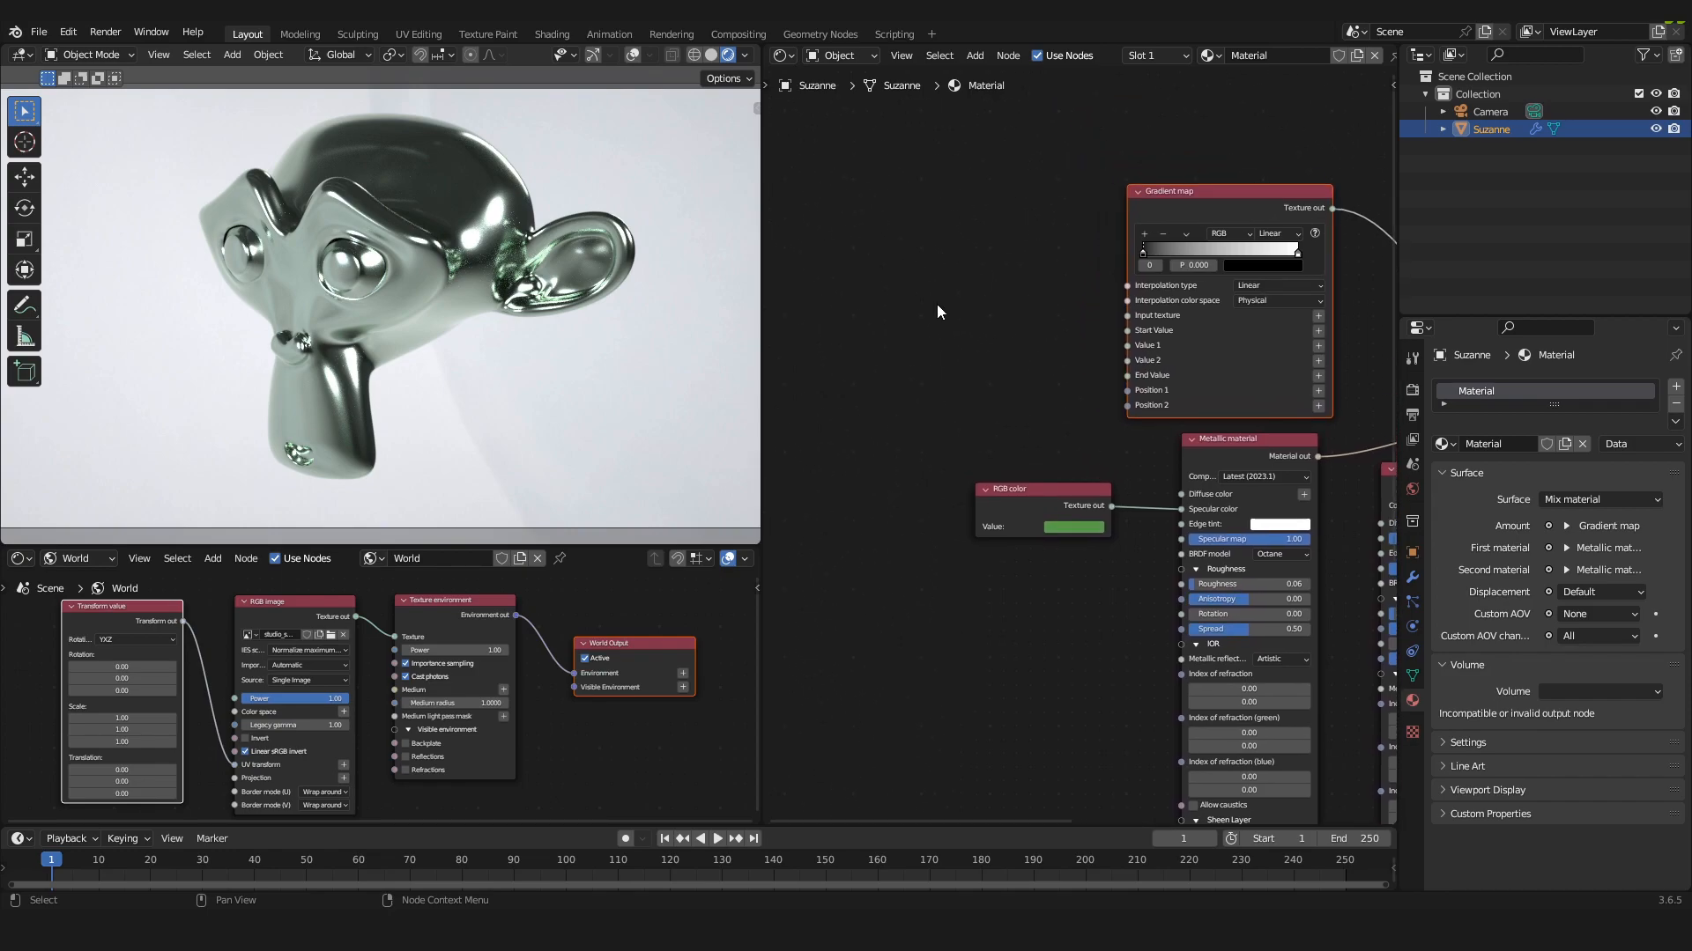
{"action": "key", "text": "shift+a"}
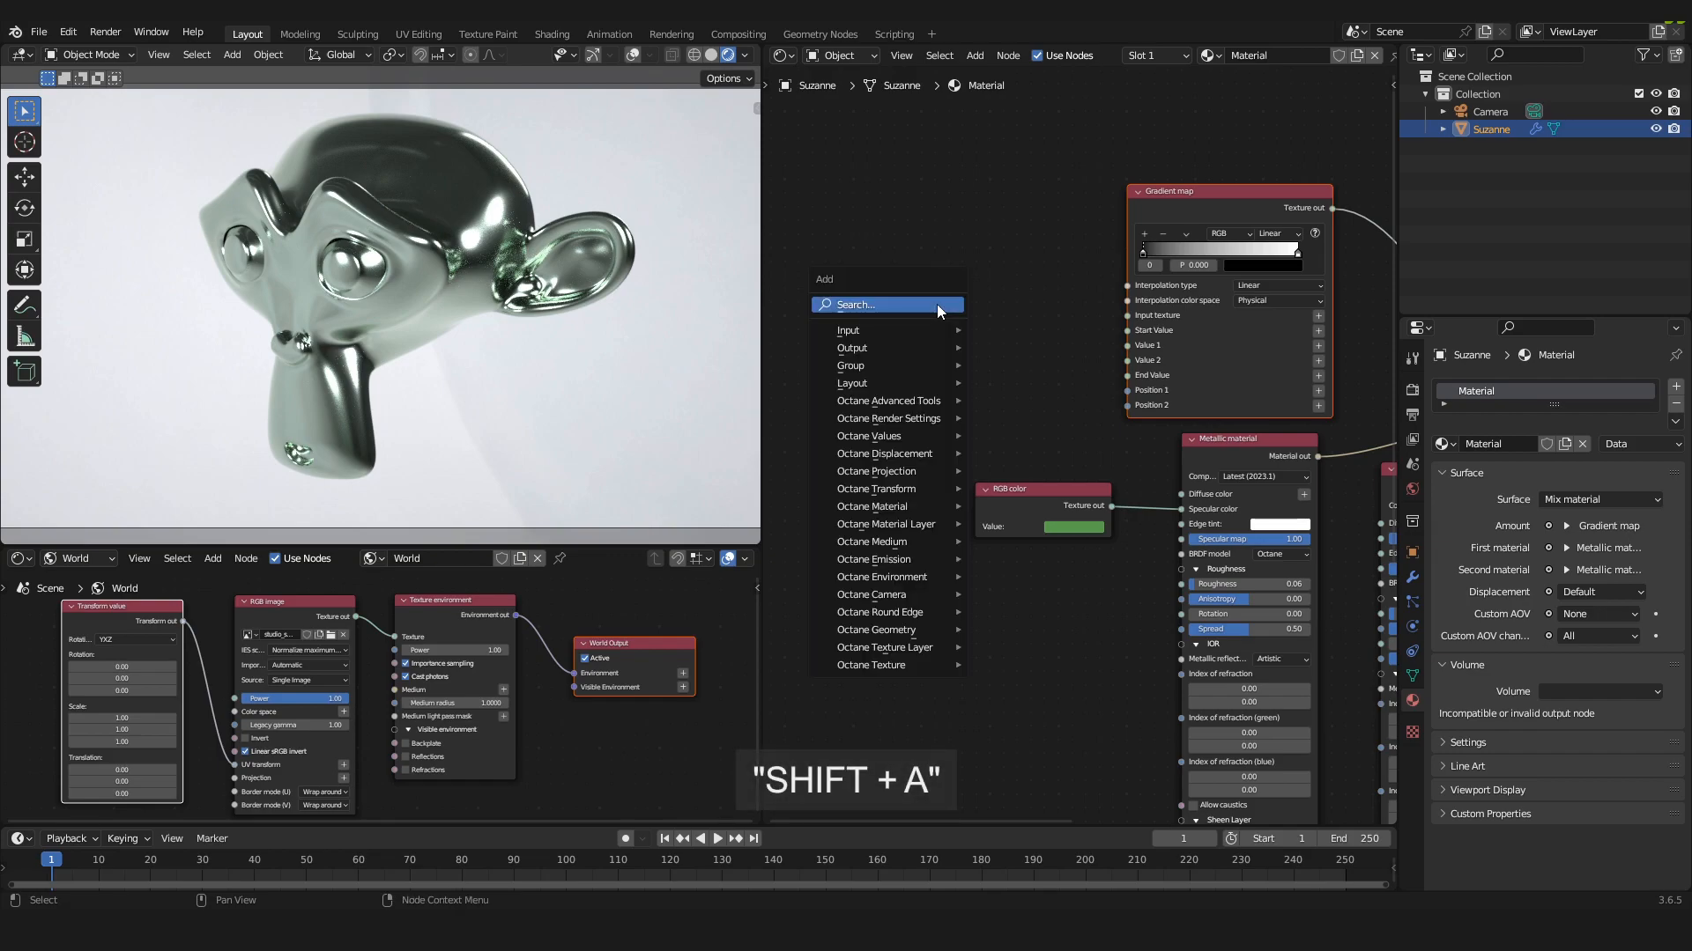
{"action": "left_click", "coordinate": [938, 304]}
{"action": "type", "text": "nois"}
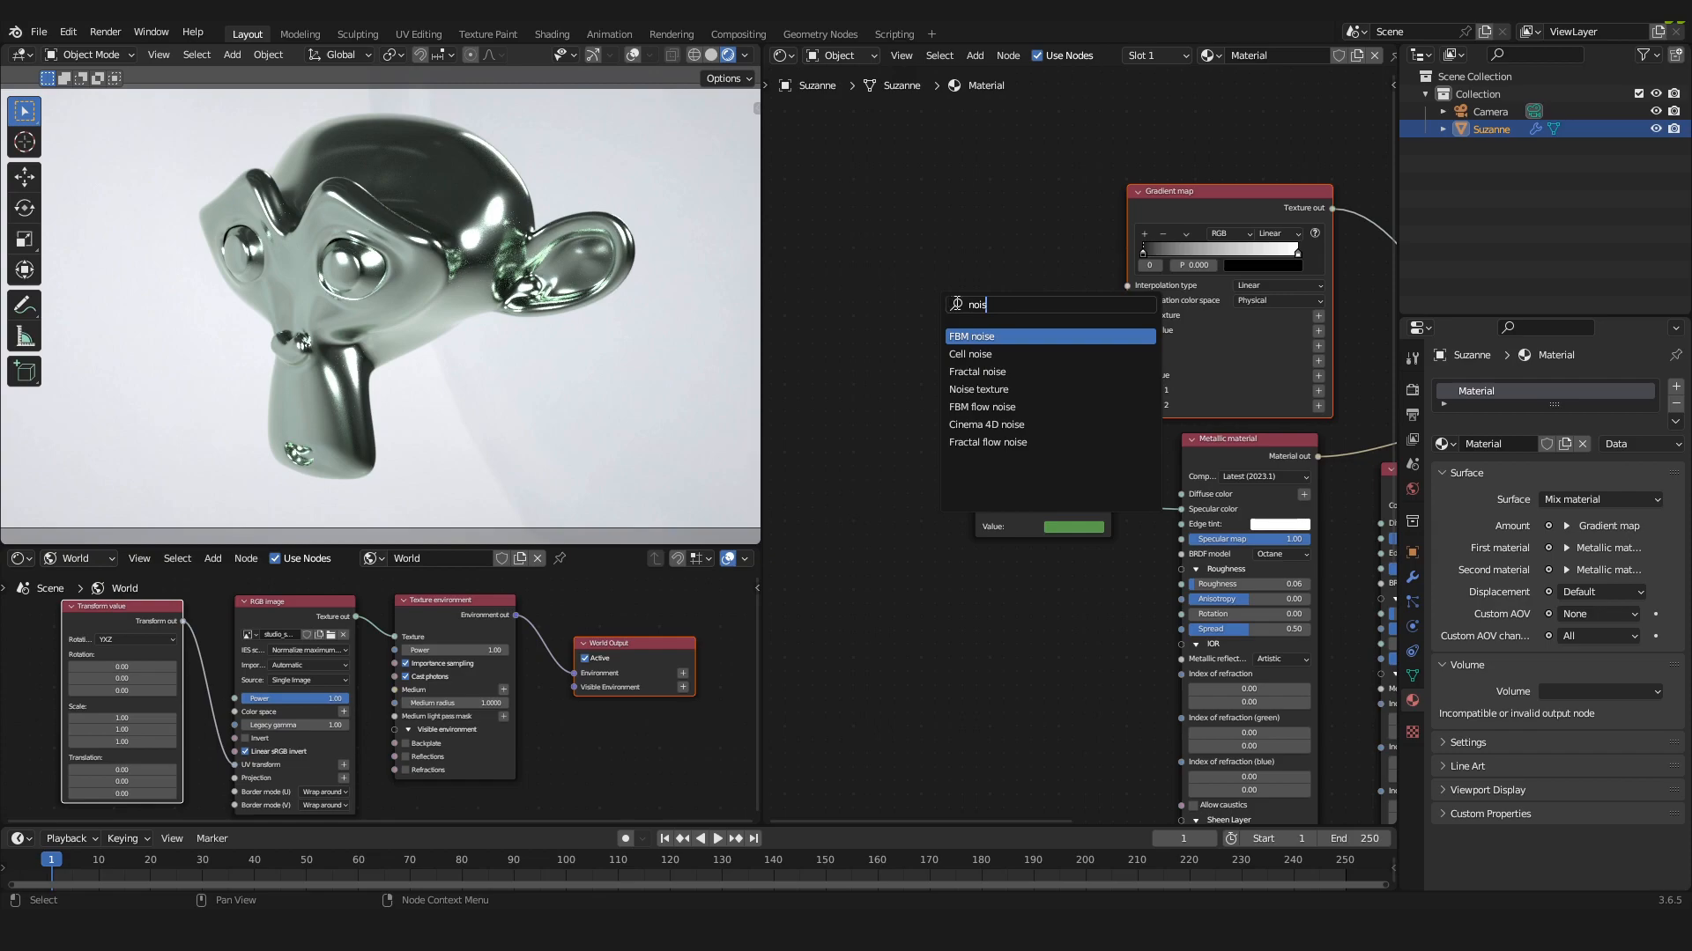
{"action": "left_click", "coordinate": [1009, 389]}
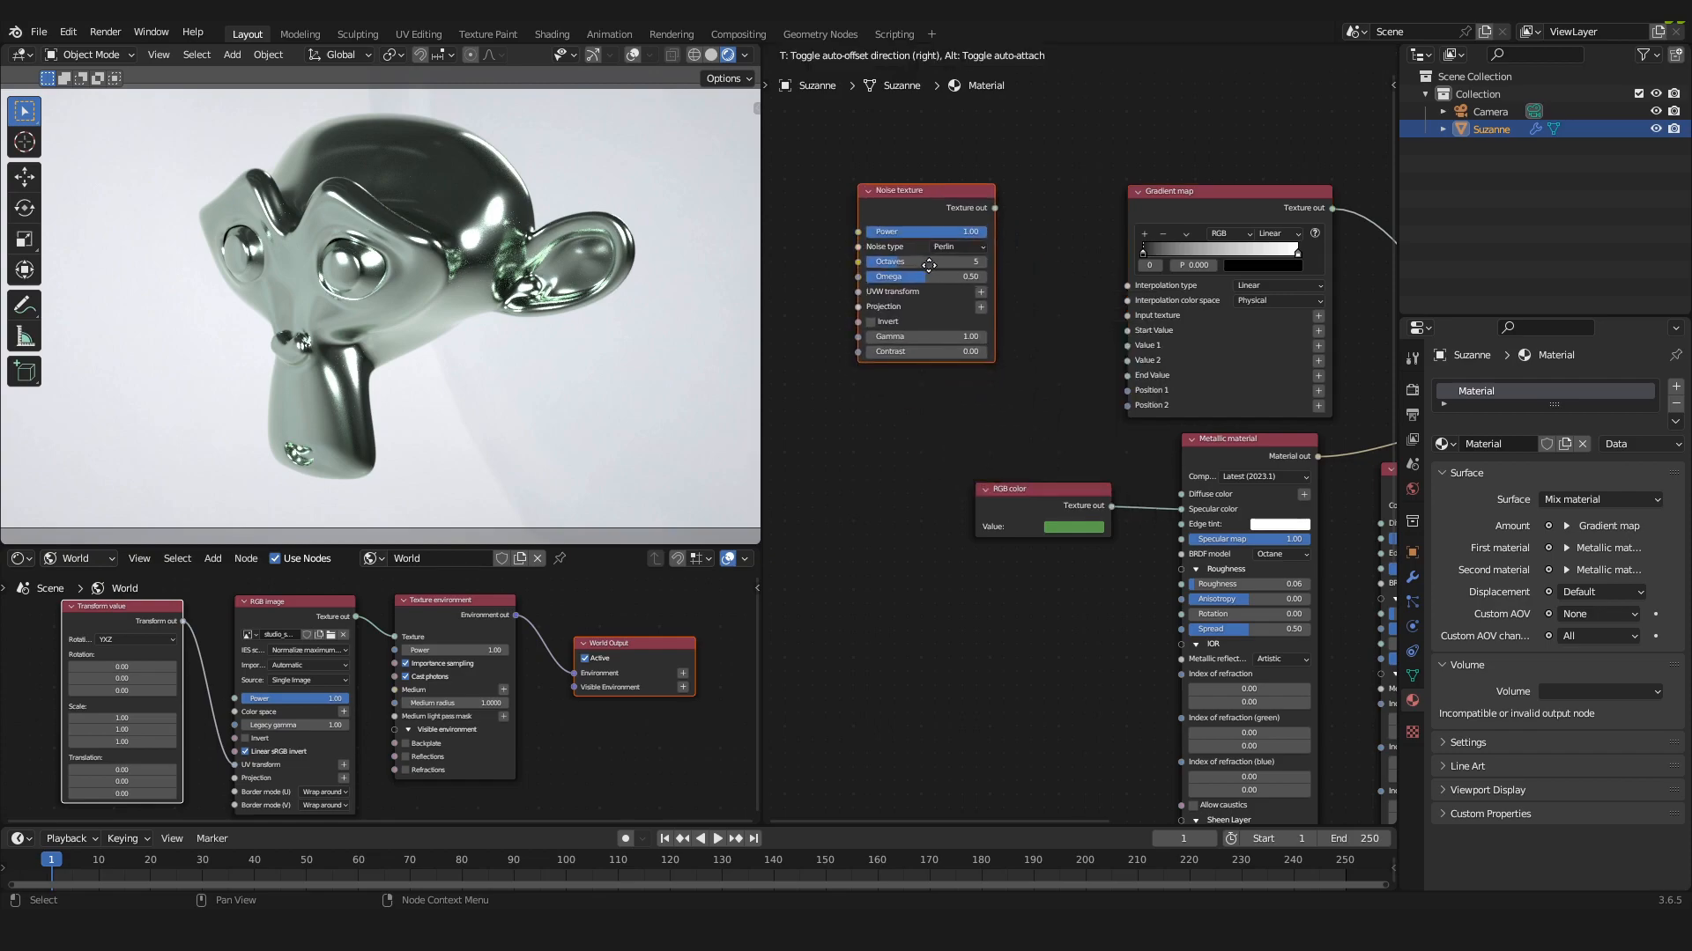
{"action": "left_click", "coordinate": [943, 256]}
- Connect the Noise texture's output to the Input texture of the Gradient map
{"action": "left_click_drag", "start_coordinate": [994, 197], "coordinate": [1133, 317]}
{"action": "scroll", "coordinate": [1133, 317], "scroll_direction": "up", "scroll_amount": 2}
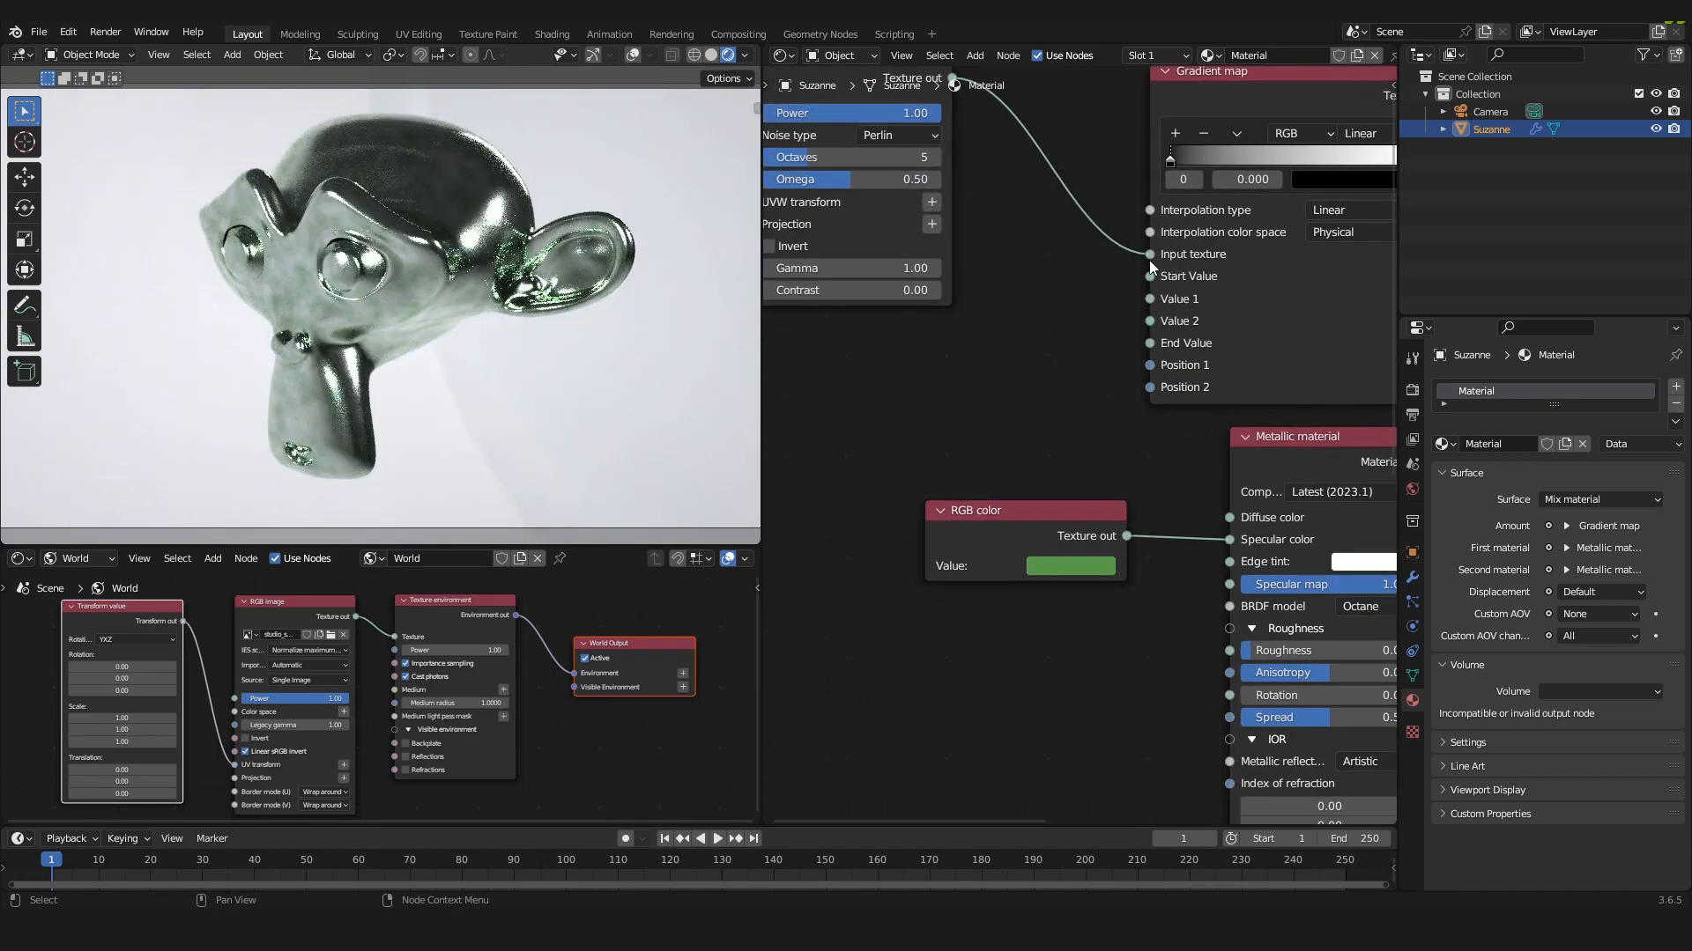
{"action": "scroll", "coordinate": [1055, 312], "scroll_direction": "down", "scroll_amount": 1}
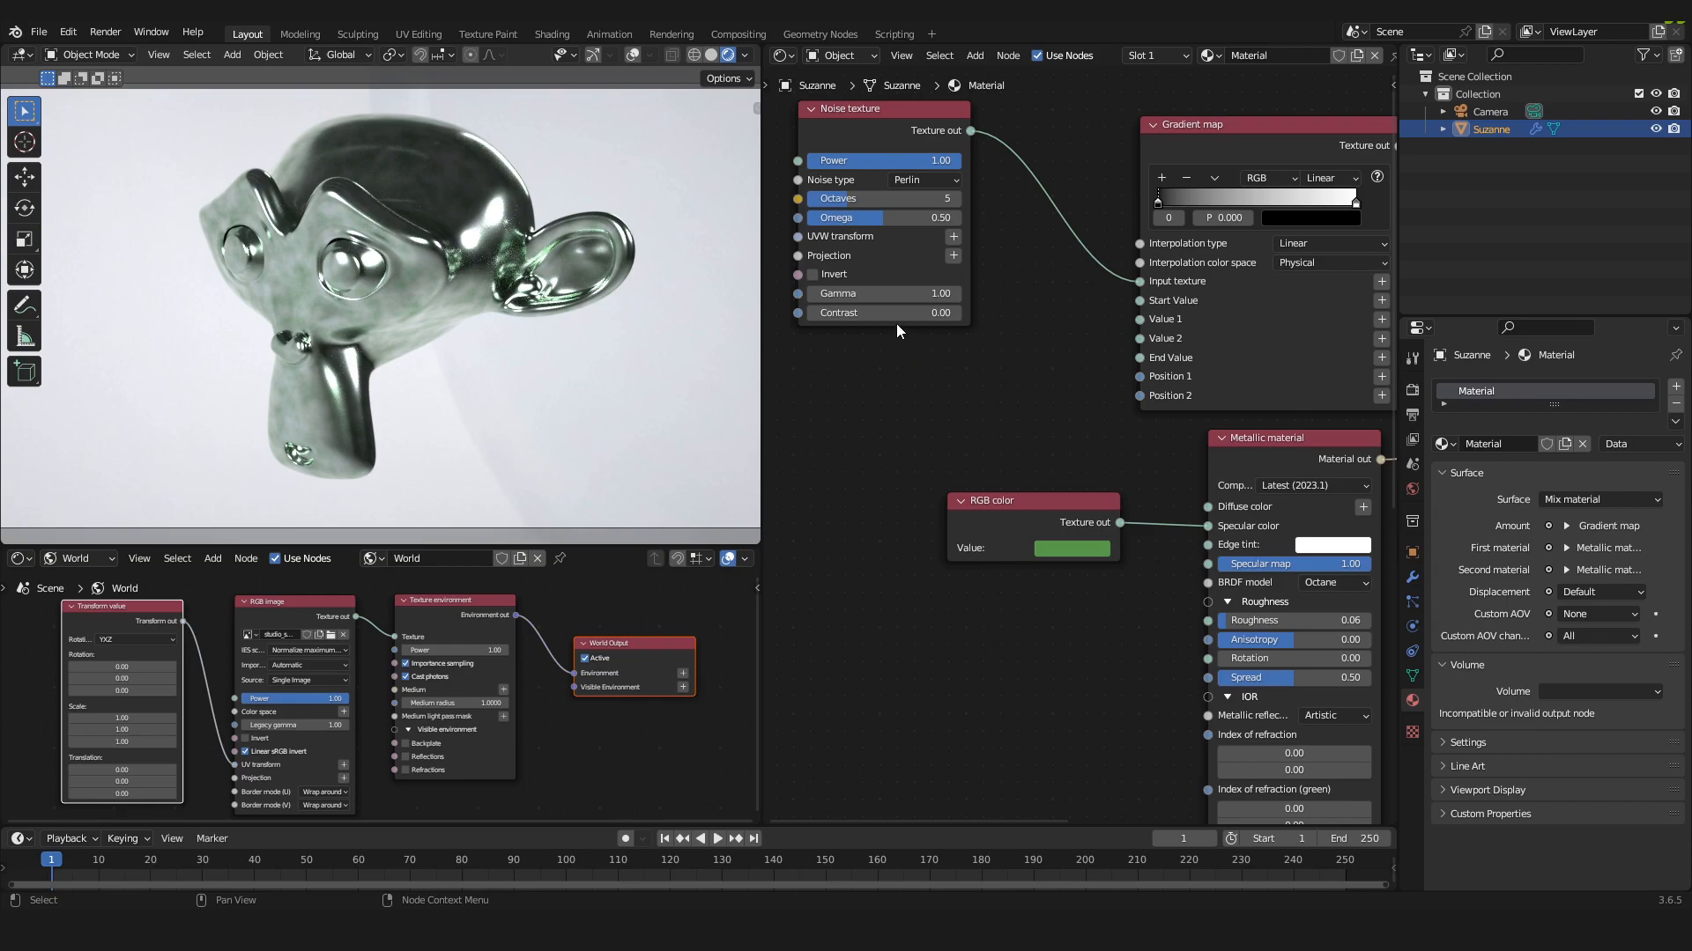
- Add a 3D transformation node to the Noise texture's UVW transform input and move it slightly higher
{"action": "middle_click_drag", "start_coordinate": [900, 385], "coordinate": [1036, 400]}
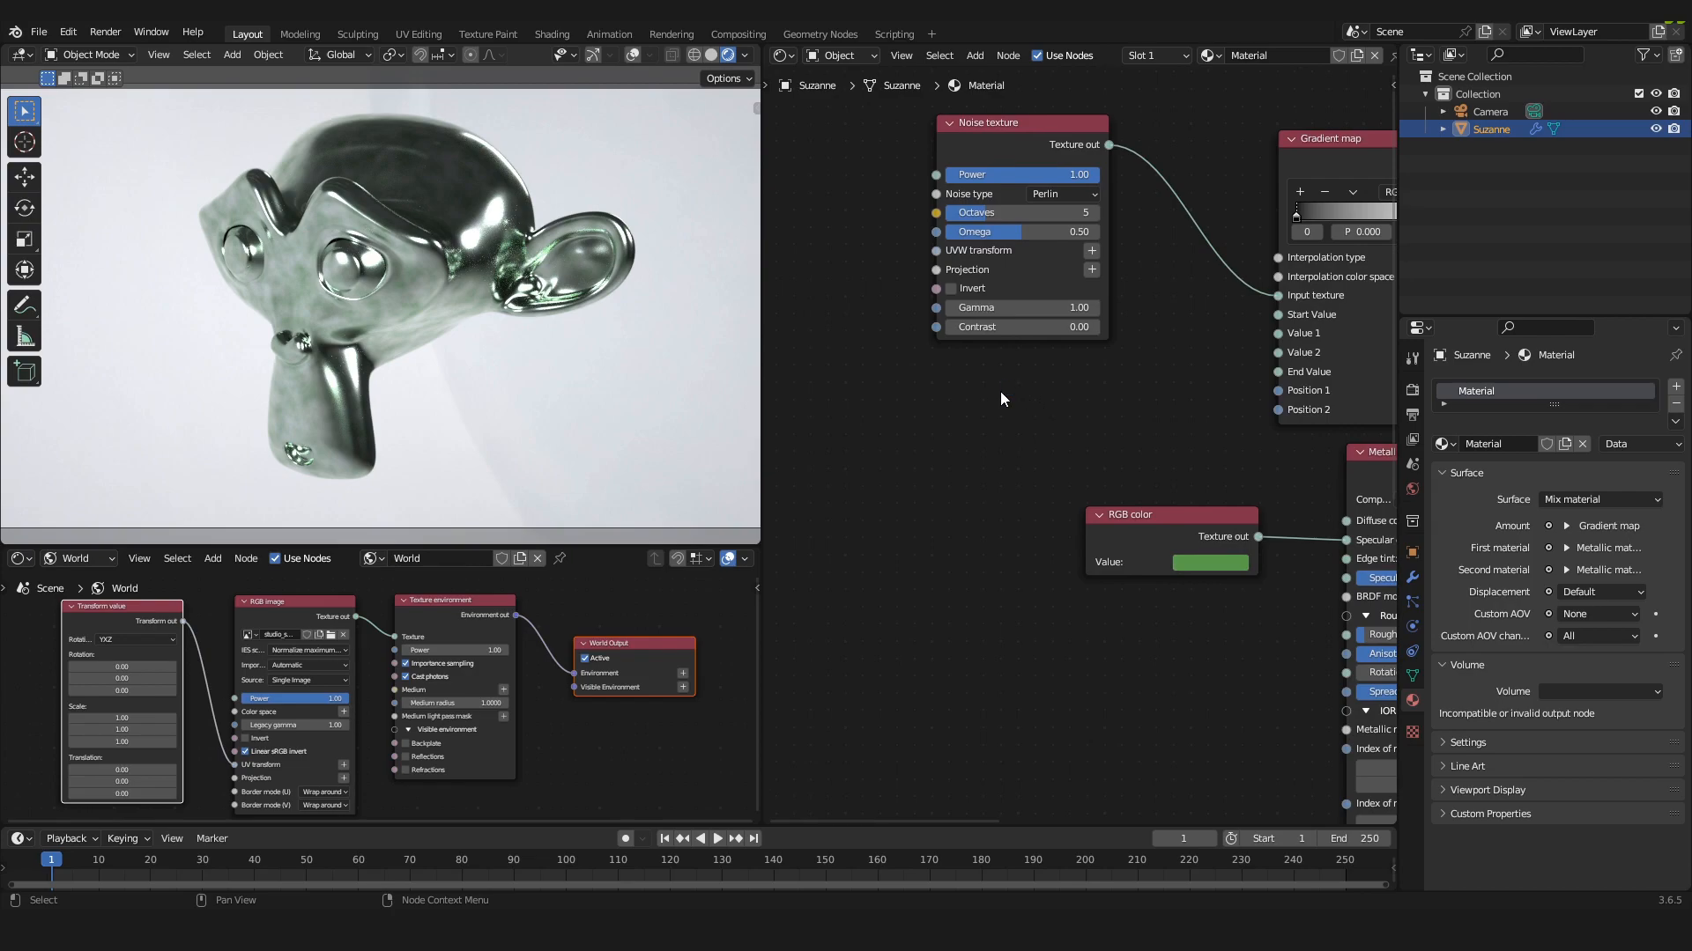
{"action": "left_click", "coordinate": [1092, 252]}
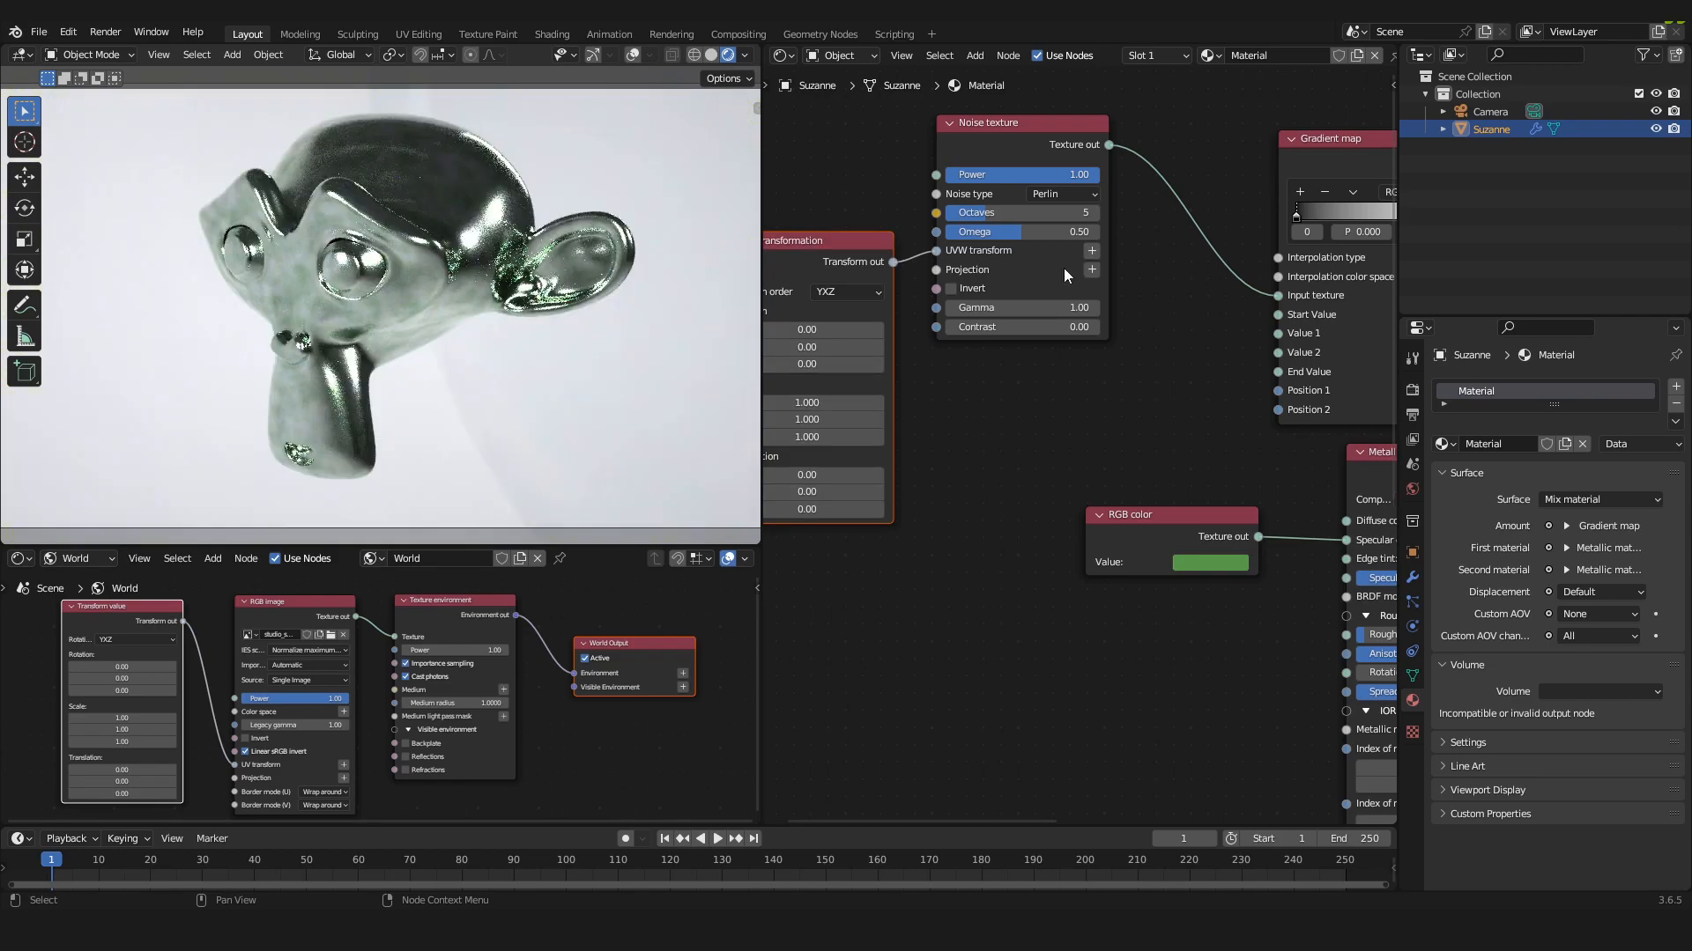
{"action": "scroll", "coordinate": [1049, 335], "scroll_direction": "left", "scroll_amount": 3, "text": "ctrl"}
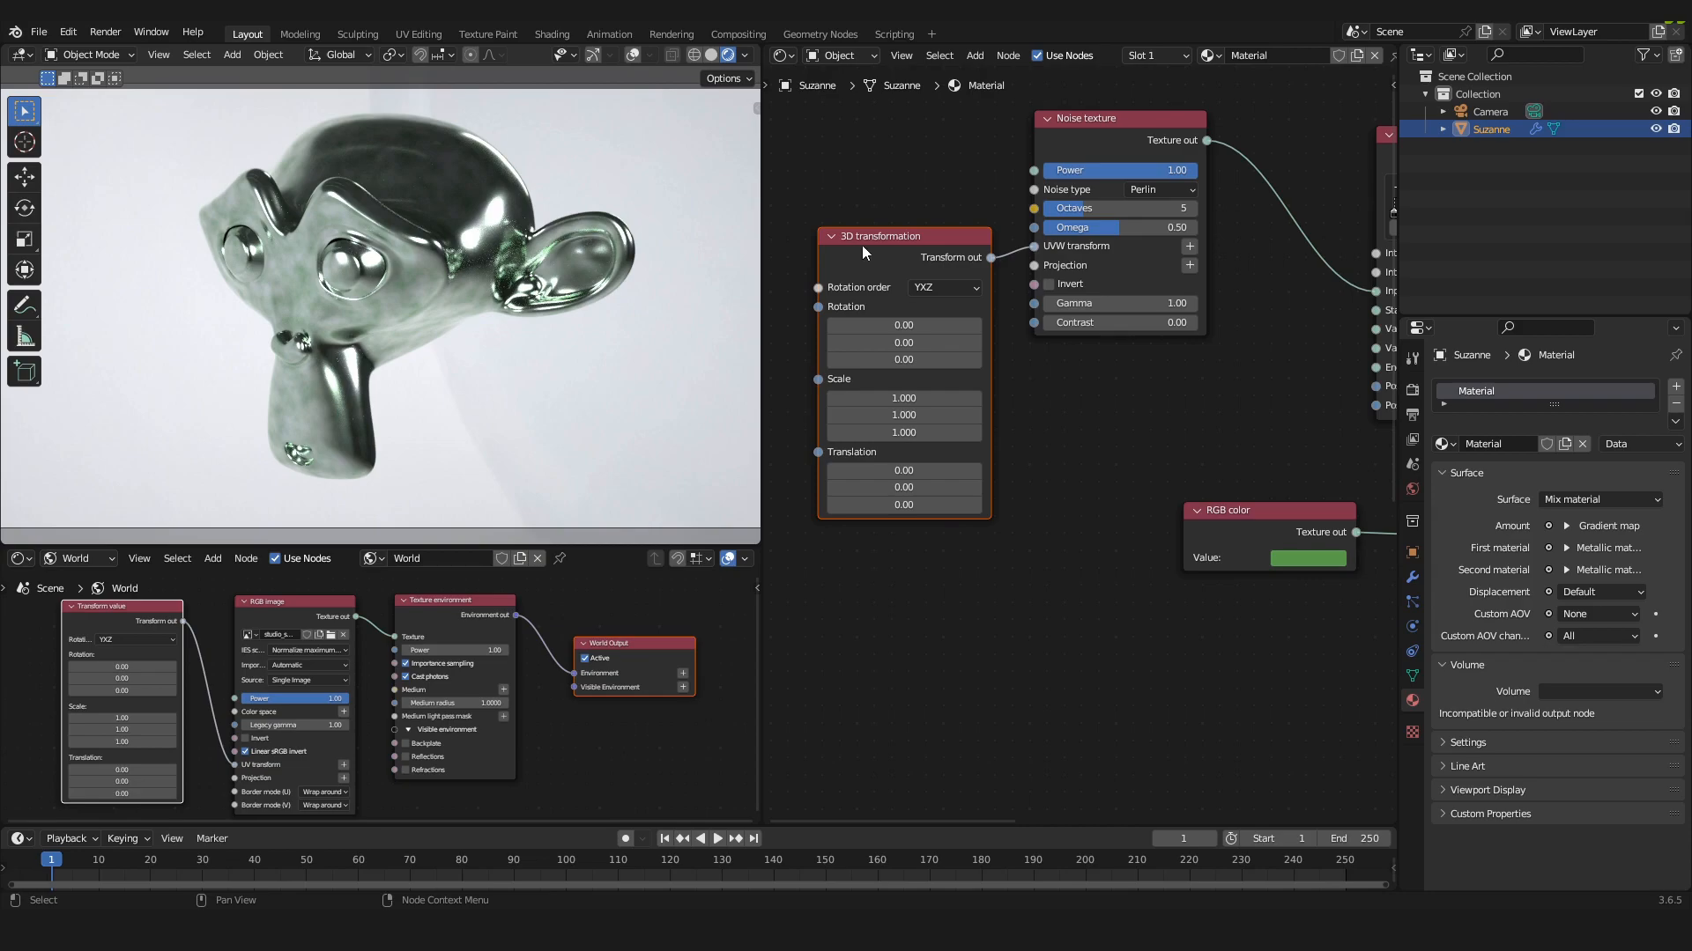
{"action": "left_click_drag", "start_coordinate": [880, 243], "coordinate": [869, 226]}
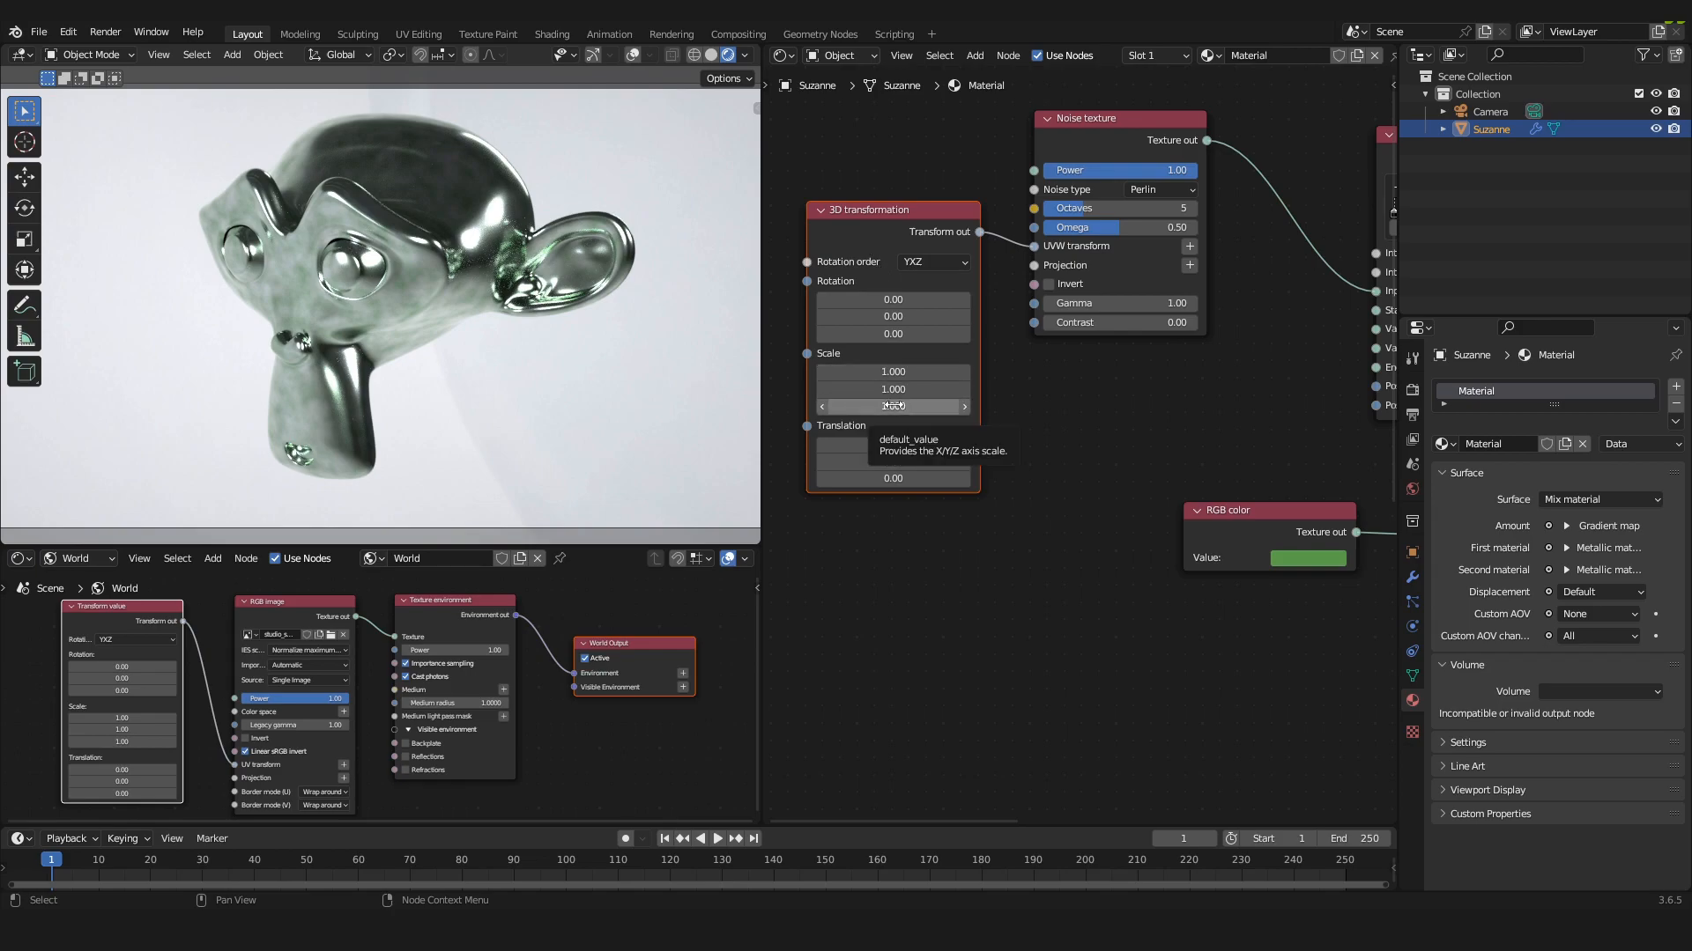
- Set the 3D transformation node's scale to 3.7 on all three axes
{"action": "left_click_drag", "start_coordinate": [893, 384], "coordinate": [900, 374]}
{"action": "type", "text": "3."}
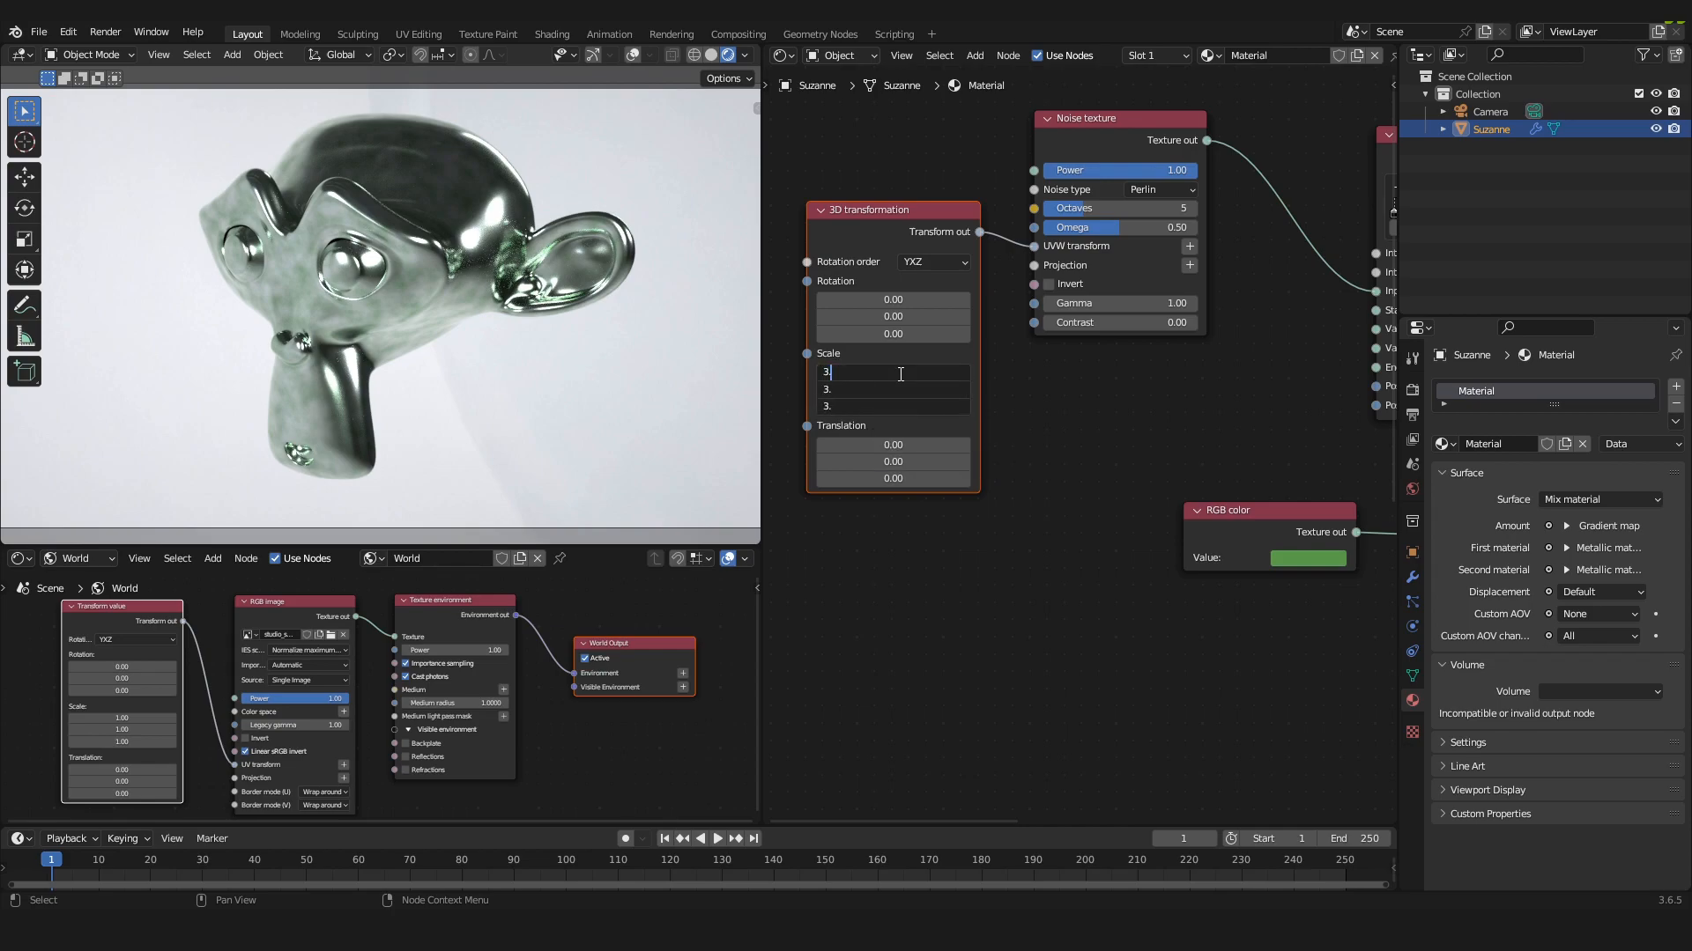
{"action": "type", "text": "7"}
{"action": "key", "text": "Return"}
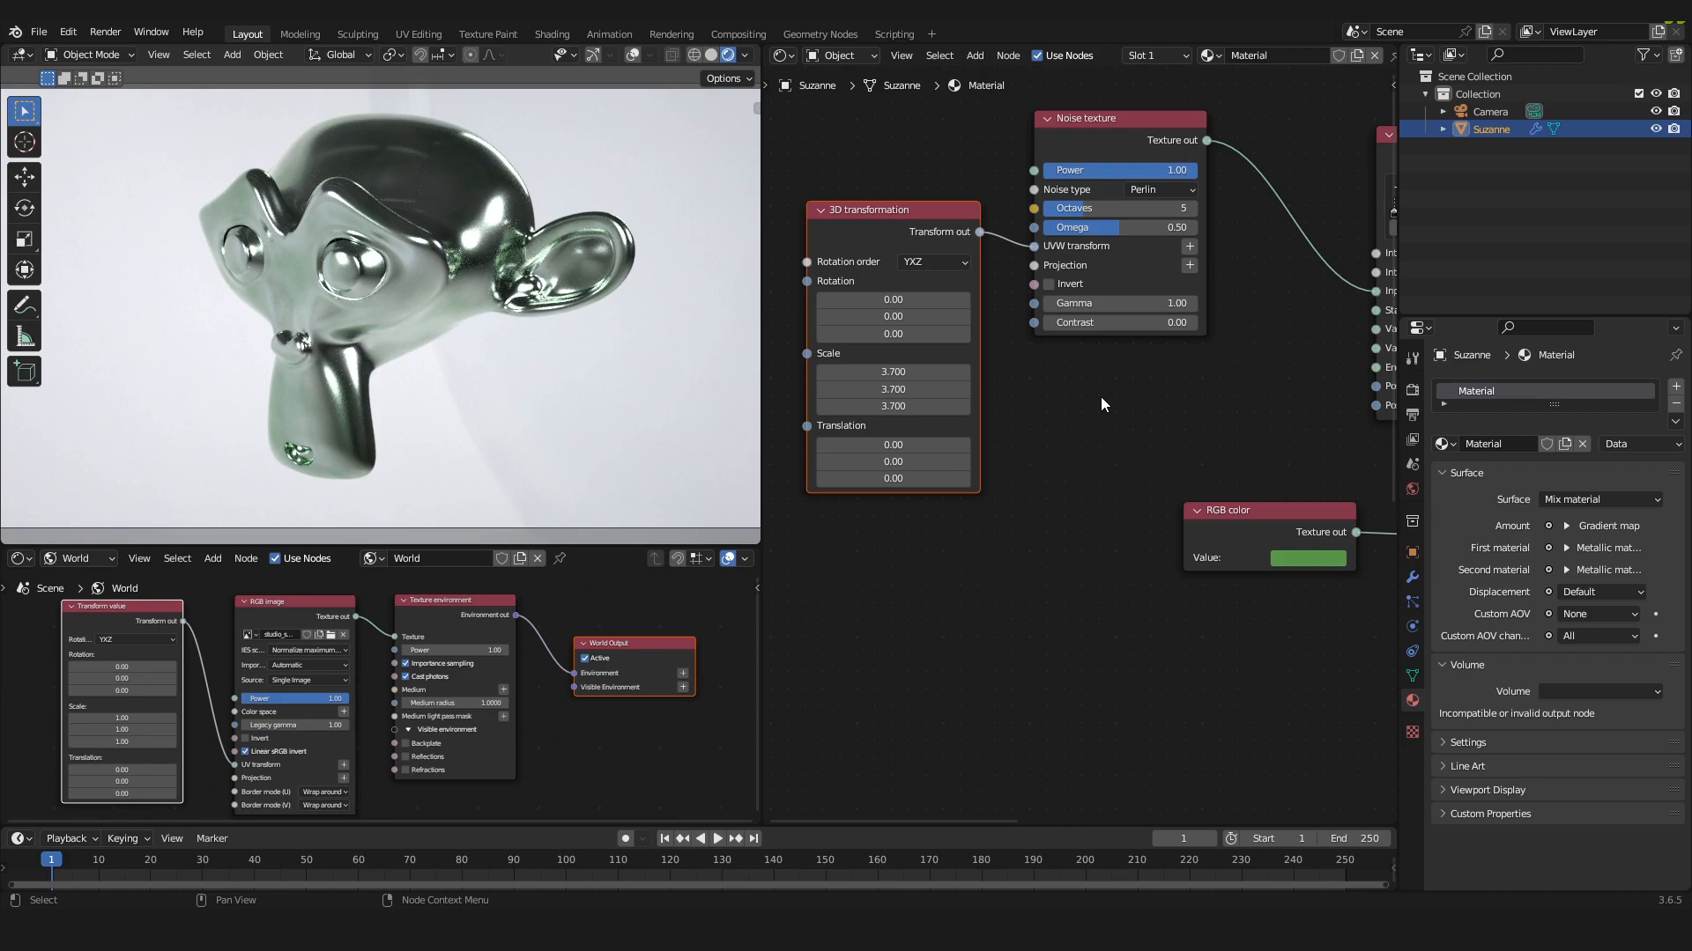
- Set the Noise texture node's contrast to 15
{"action": "middle_click_drag", "start_coordinate": [1101, 396], "coordinate": [1023, 403]}
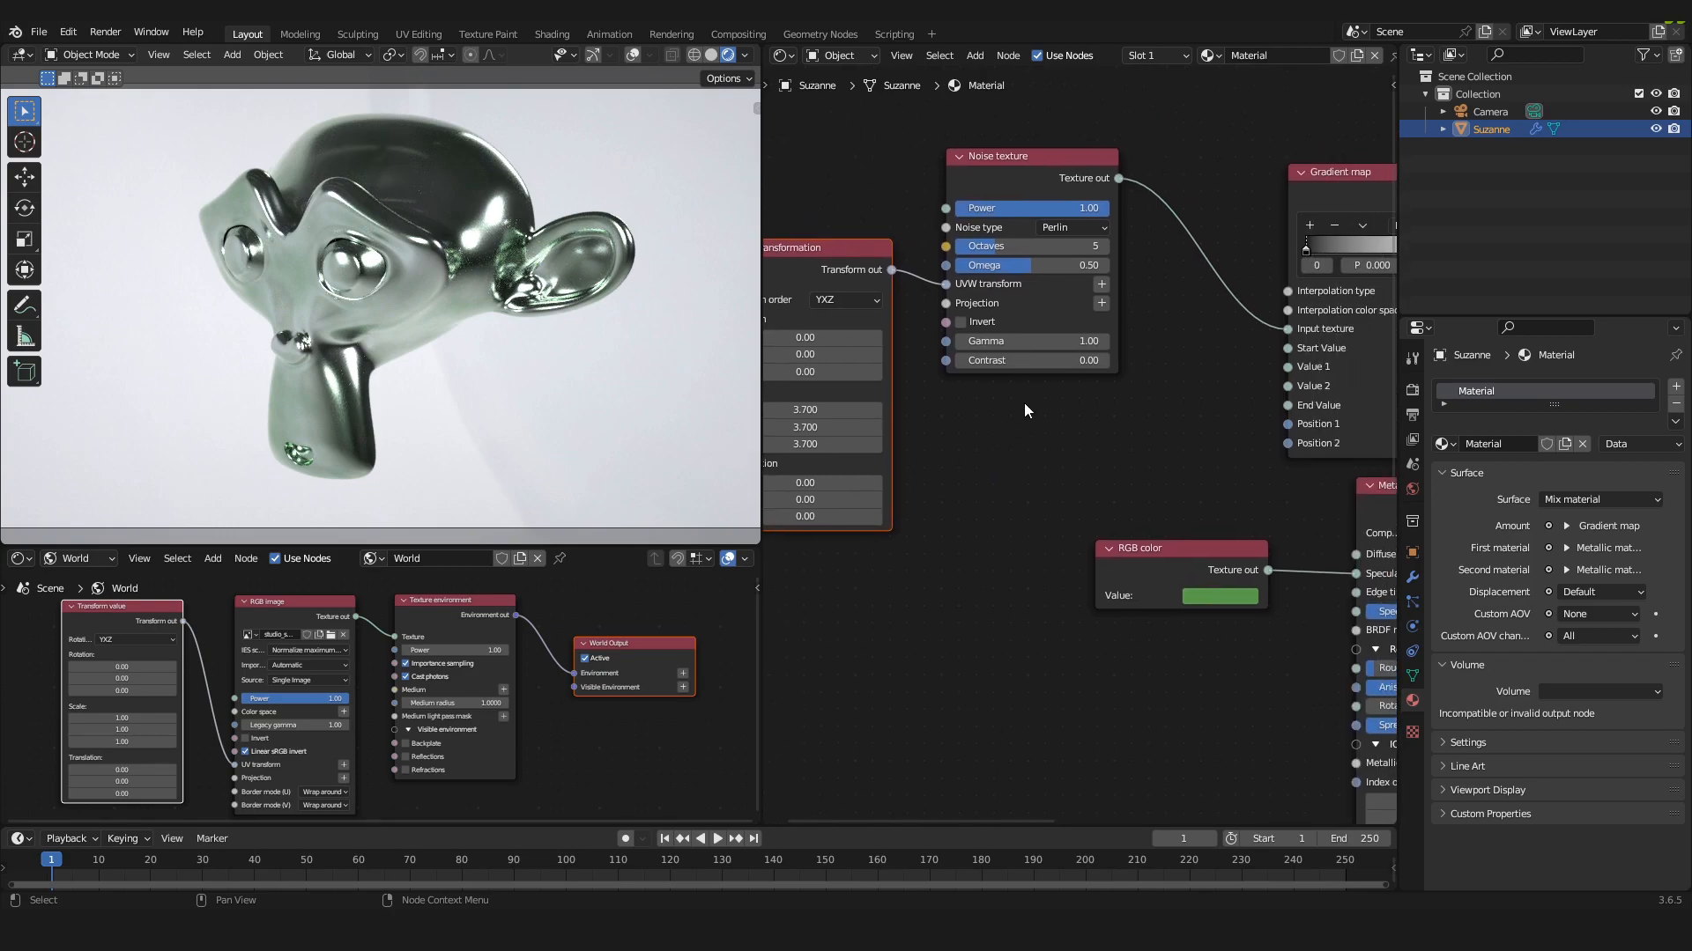
{"action": "left_click", "coordinate": [1015, 165]}
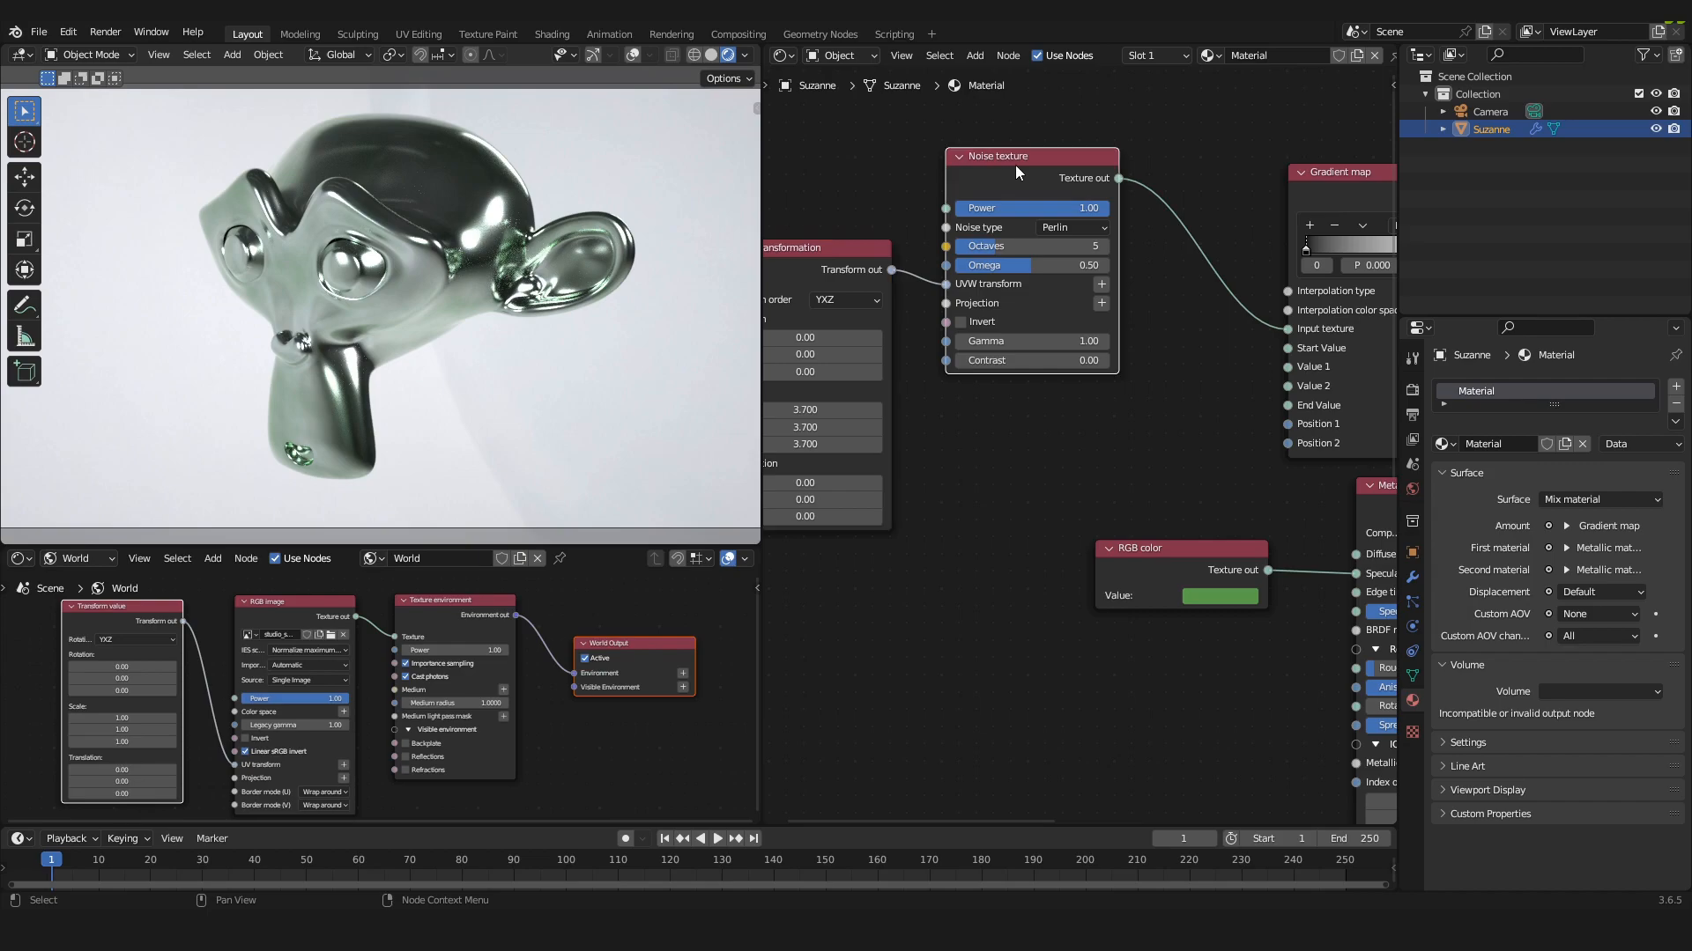
{"action": "left_click", "coordinate": [995, 362]}
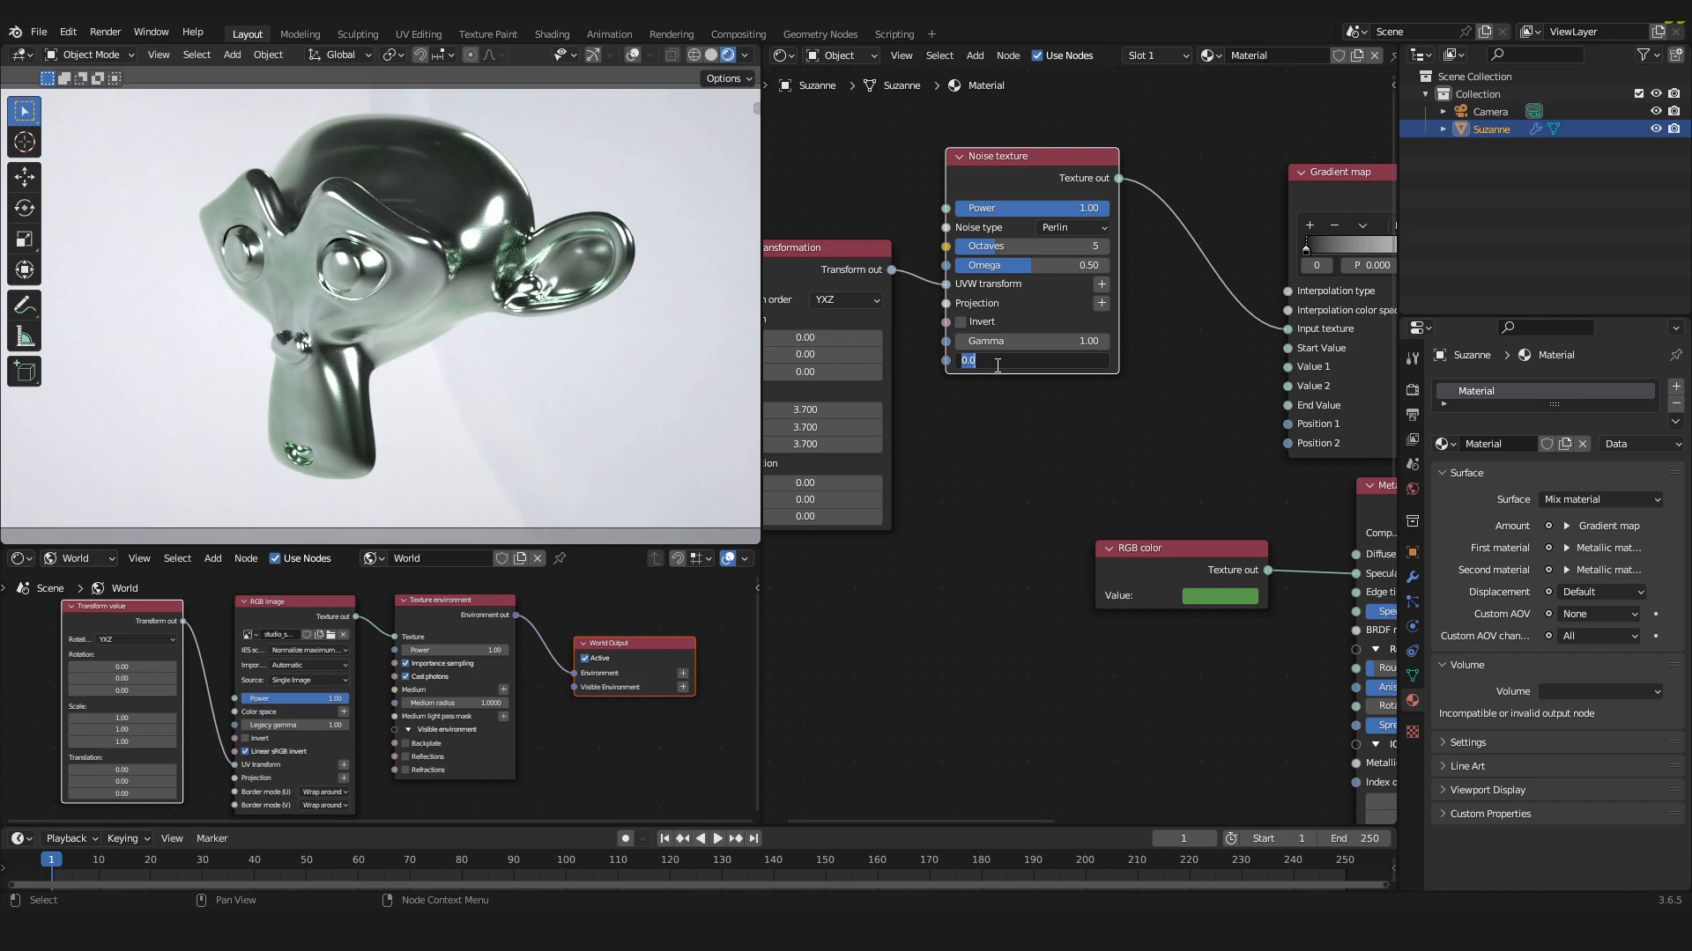
{"action": "type", "text": "15"}
{"action": "key", "text": "Return"}
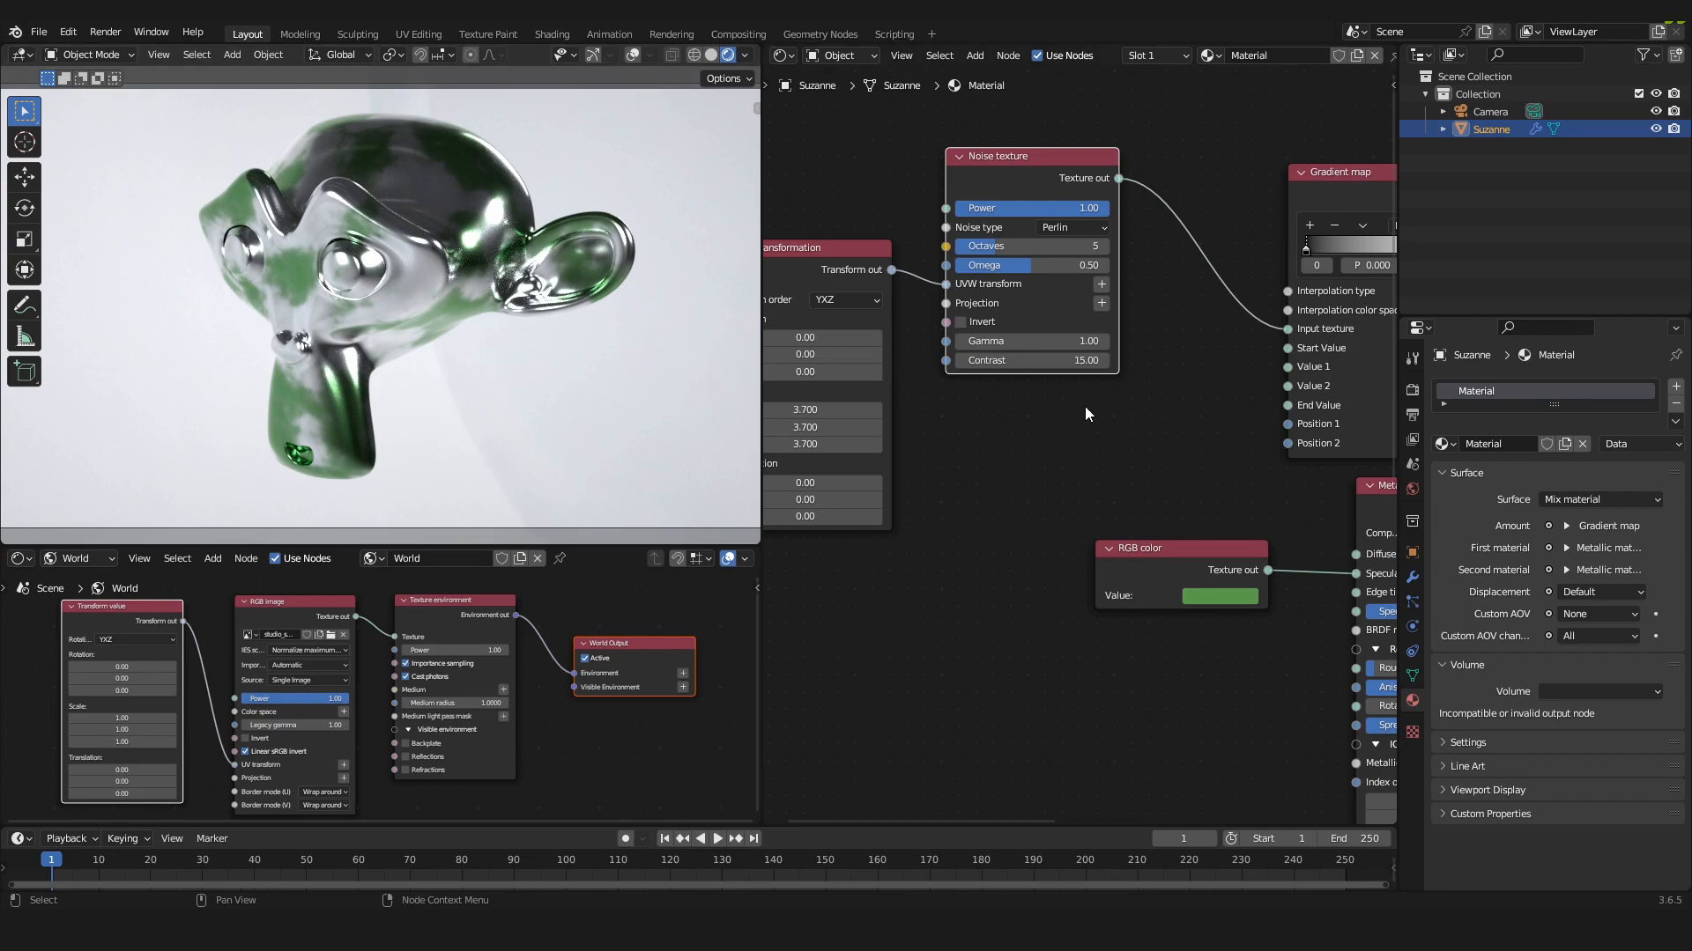
- Darken the RGB color node's green to a value of about 0.166, with hue about 0.294 and saturation about 0.694
{"action": "middle_click_drag", "start_coordinate": [1079, 406], "coordinate": [846, 438]}
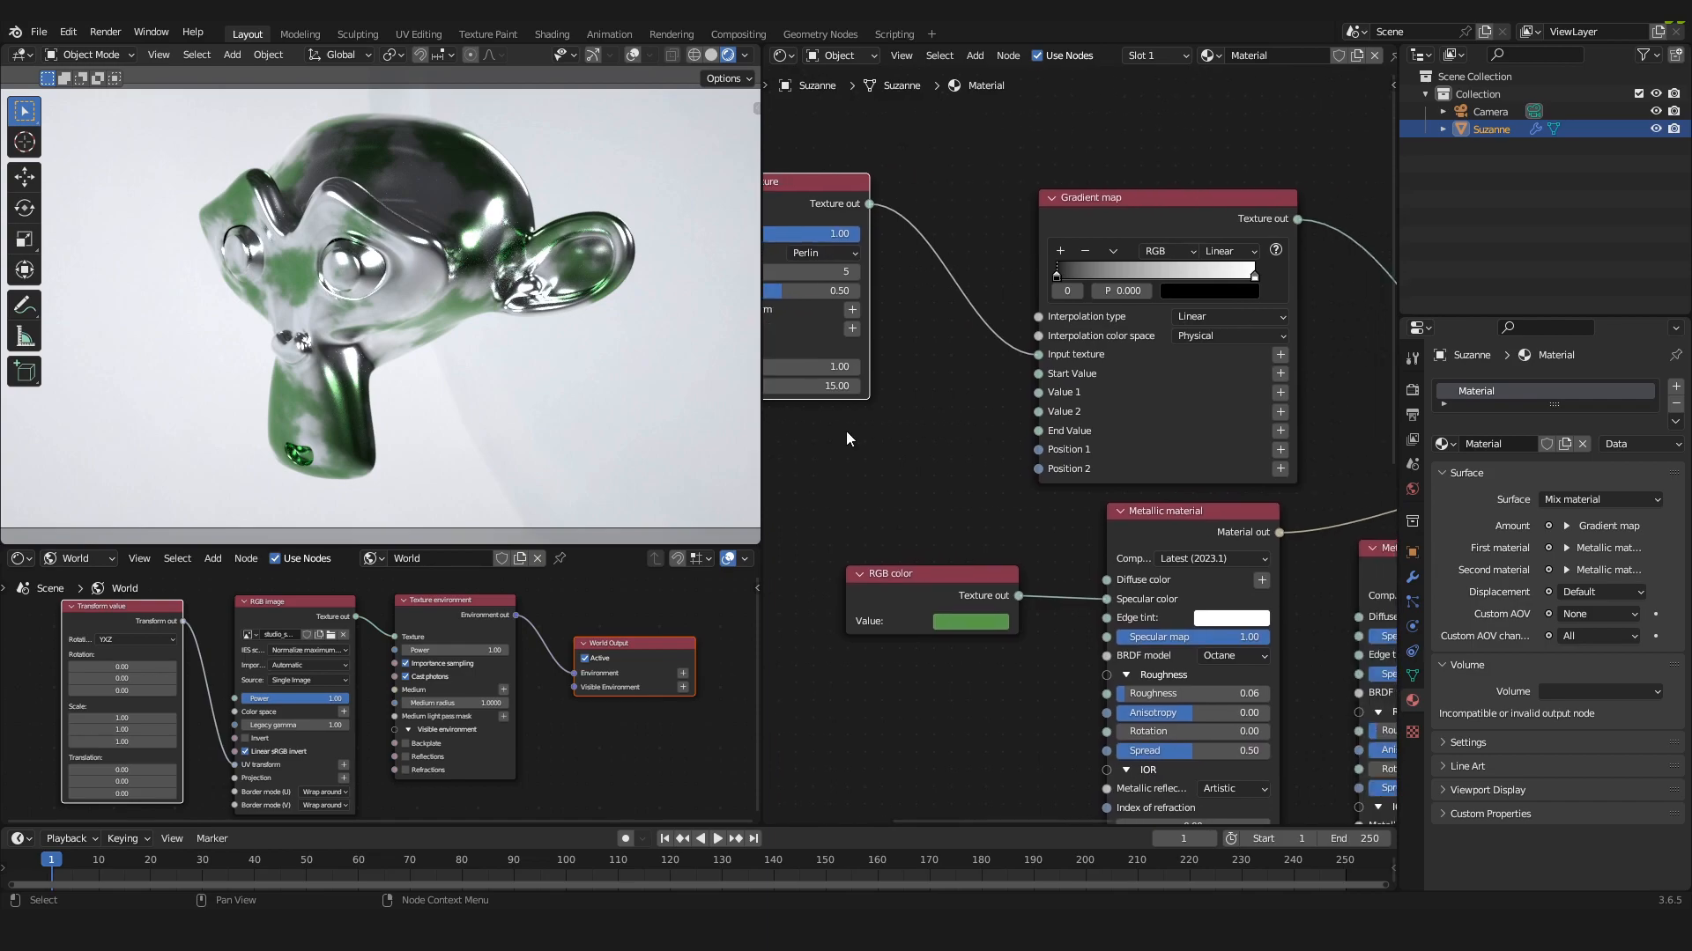
{"action": "middle_click_drag", "start_coordinate": [948, 576], "coordinate": [992, 478]}
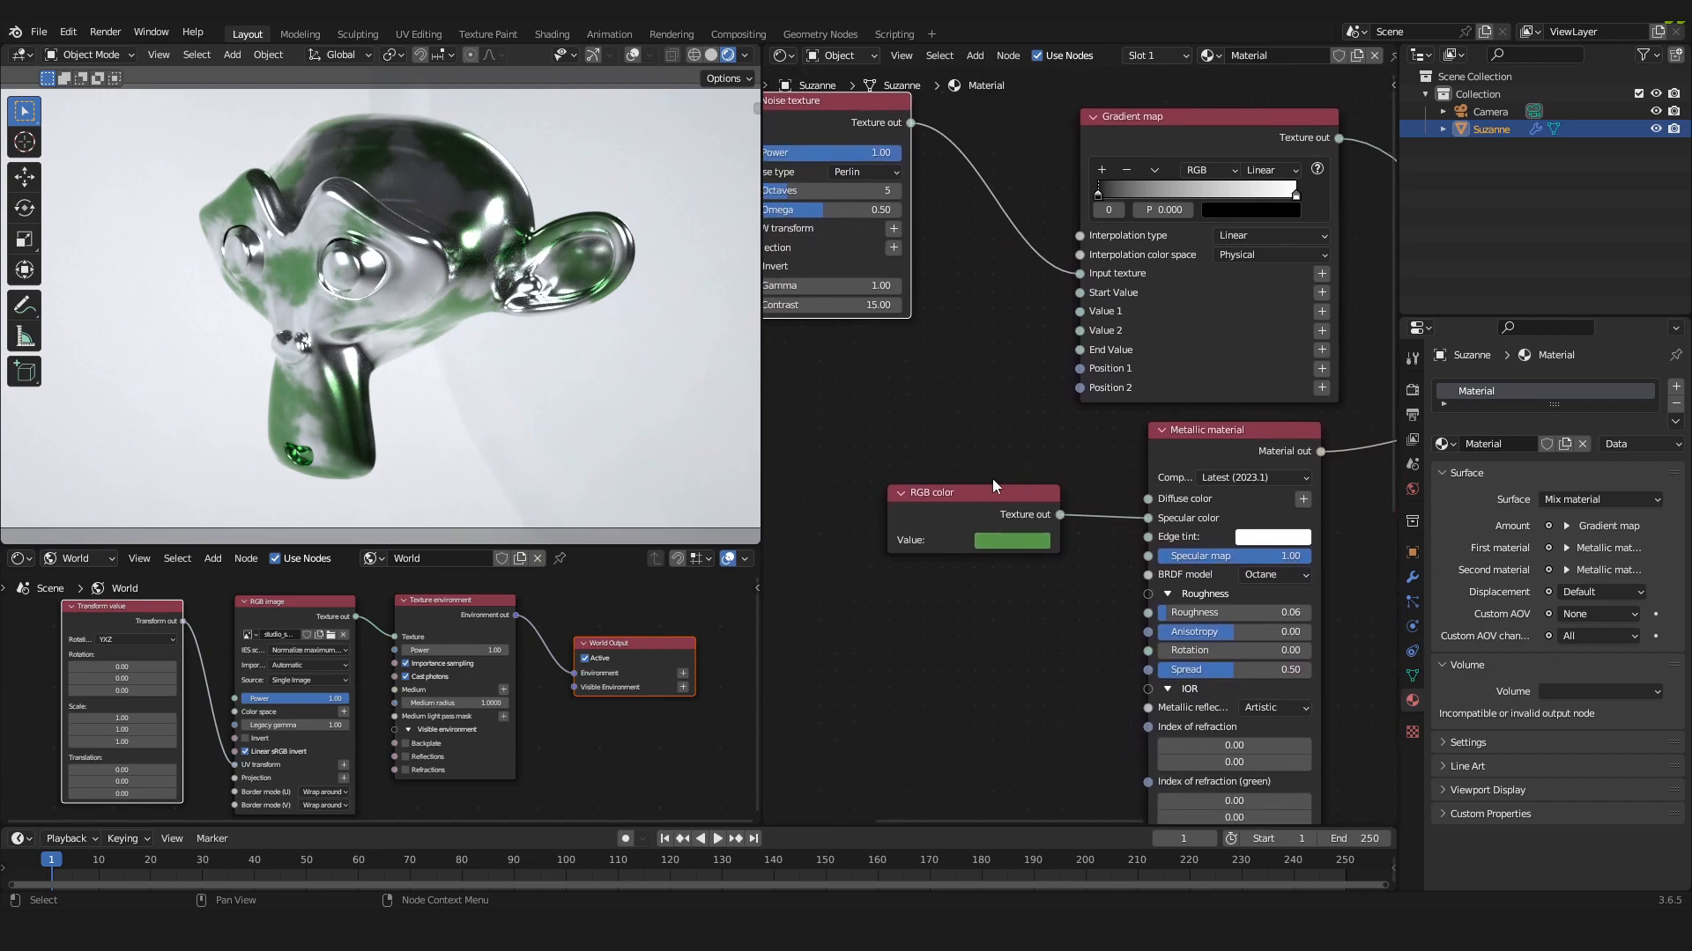
{"action": "left_click", "coordinate": [984, 524]}
{"action": "left_click", "coordinate": [1010, 541]}
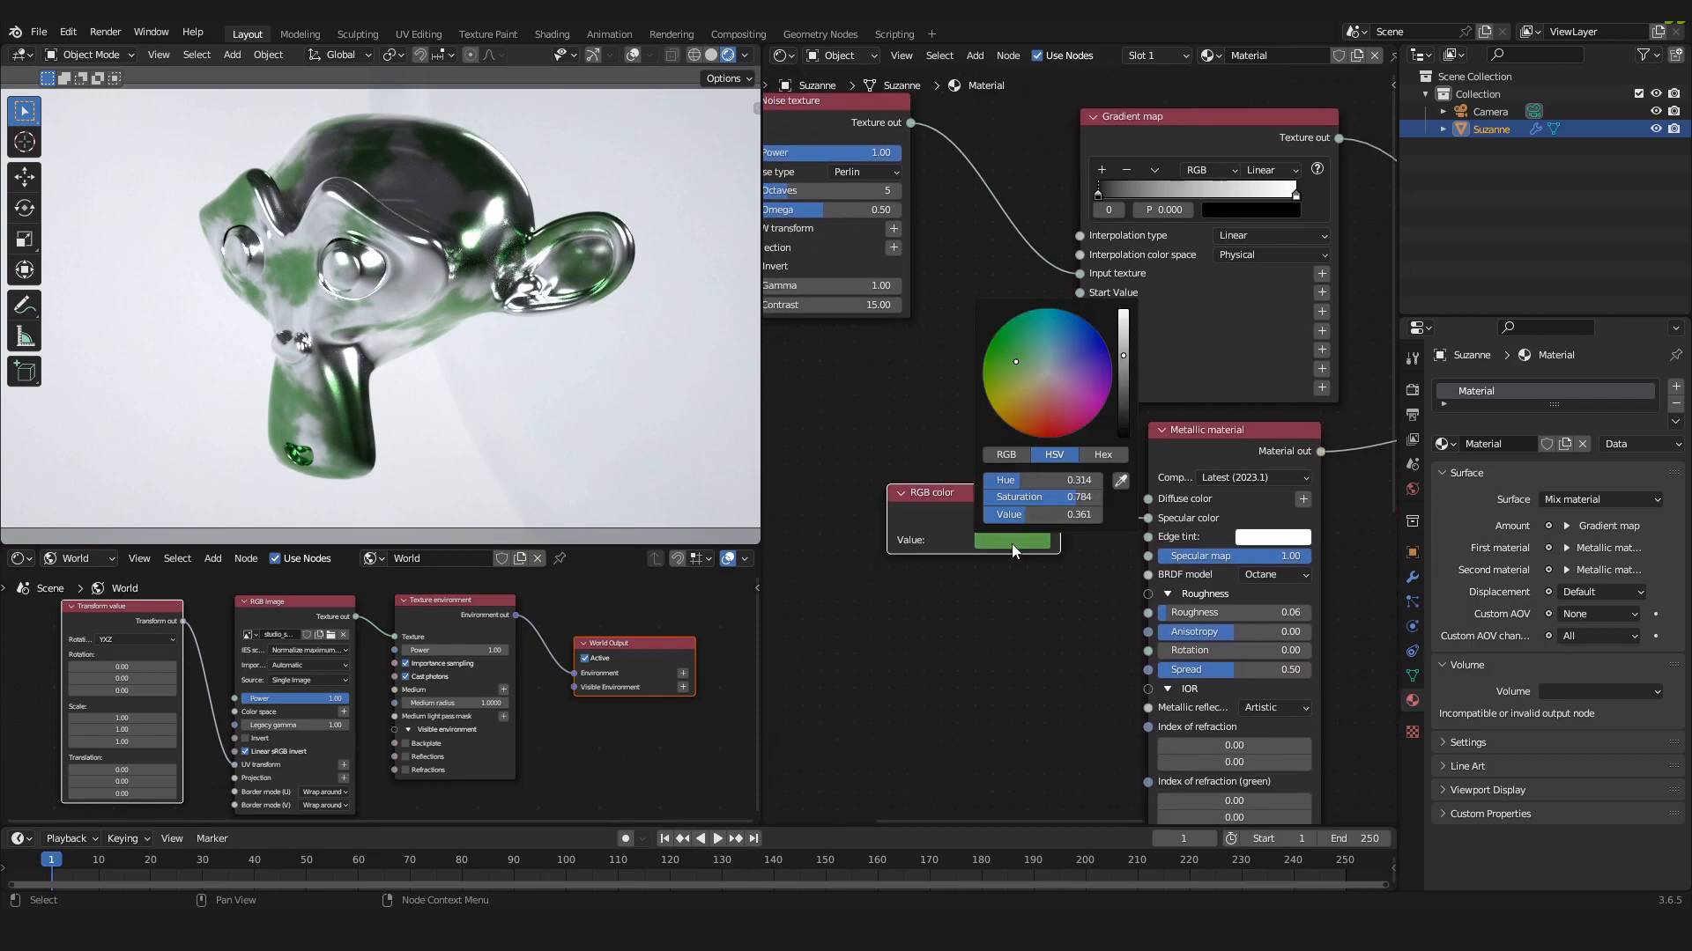
{"action": "left_click_drag", "start_coordinate": [1123, 356], "coordinate": [1122, 380]}
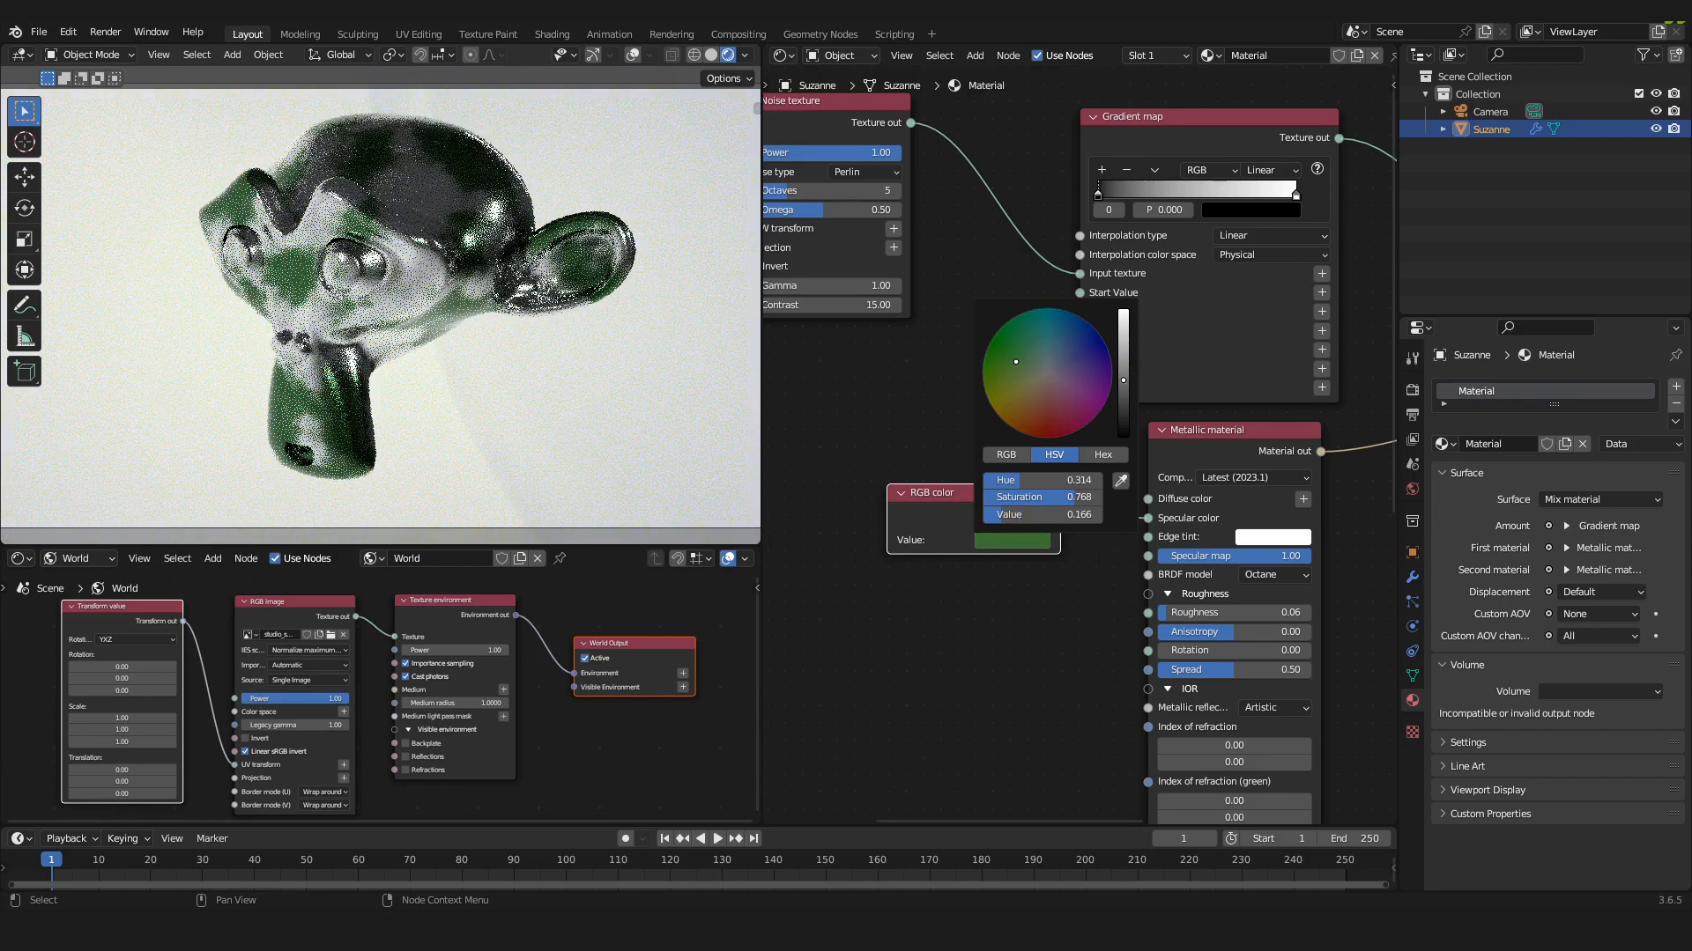
{"action": "left_click", "coordinate": [1018, 358]}
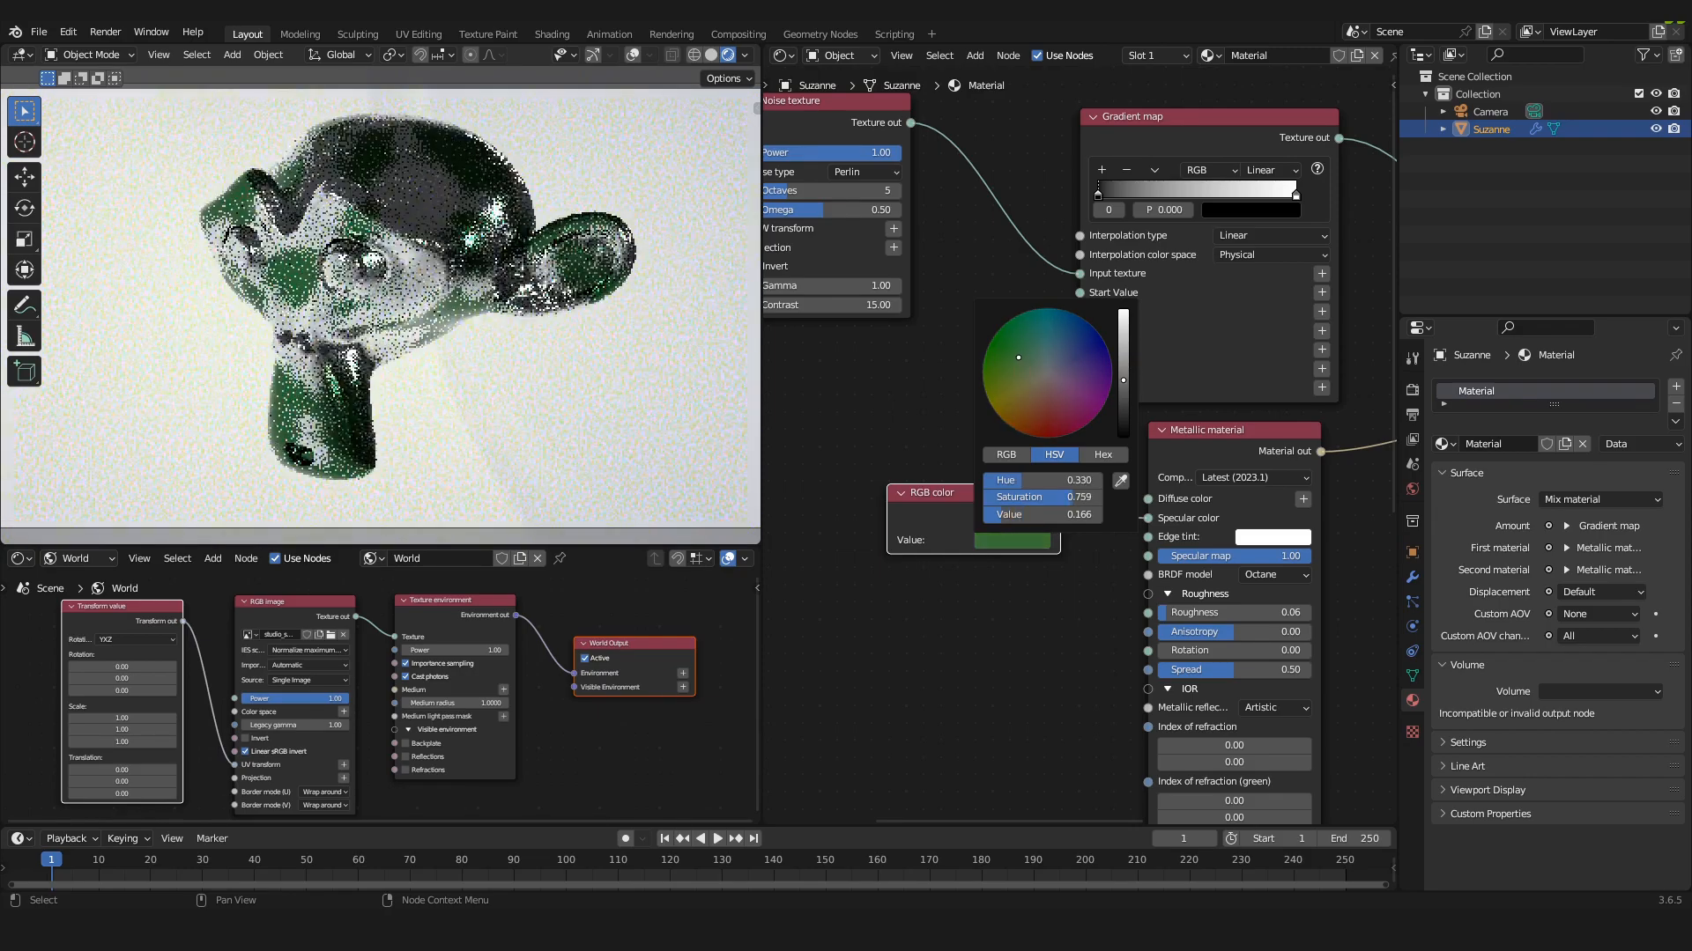
{"action": "left_click", "coordinate": [1020, 368]}
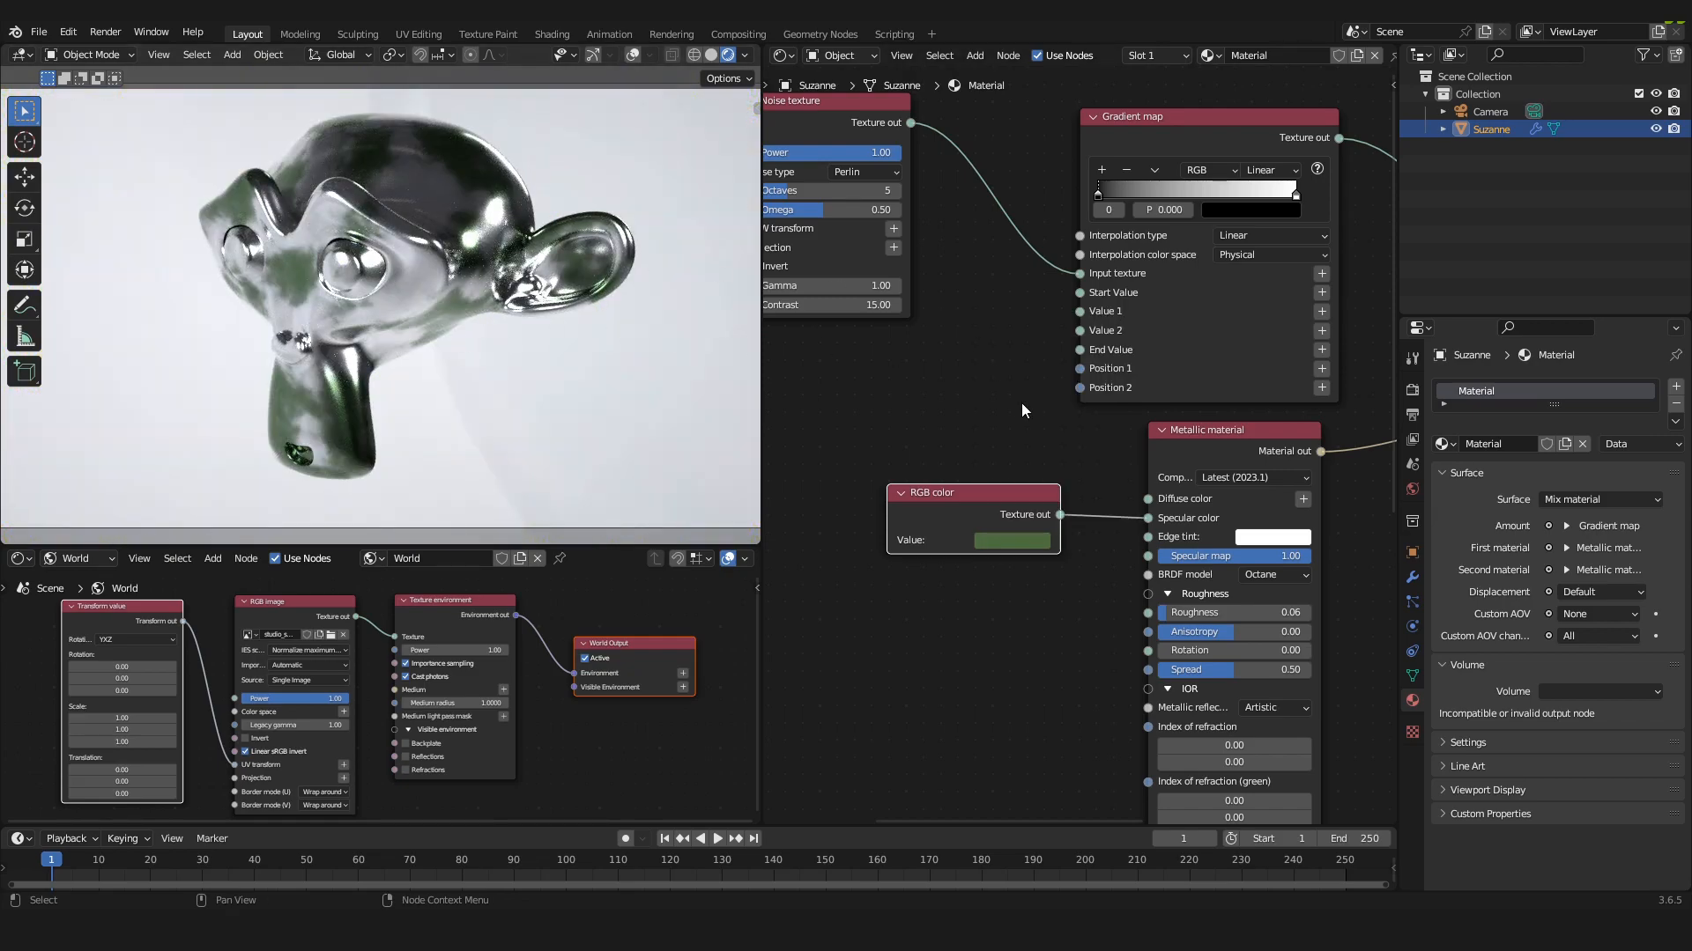
- Bring the Gradient map's black and white stops close together near the middle, with the white stop at about 0.541
{"action": "middle_click_drag", "start_coordinate": [1027, 437], "coordinate": [934, 416]}
{"action": "scroll", "coordinate": [903, 356], "scroll_direction": "down", "scroll_amount": 1}
{"action": "middle_click_drag", "start_coordinate": [903, 357], "coordinate": [842, 439]}
{"action": "scroll", "coordinate": [843, 439], "scroll_direction": "up", "scroll_amount": 1}
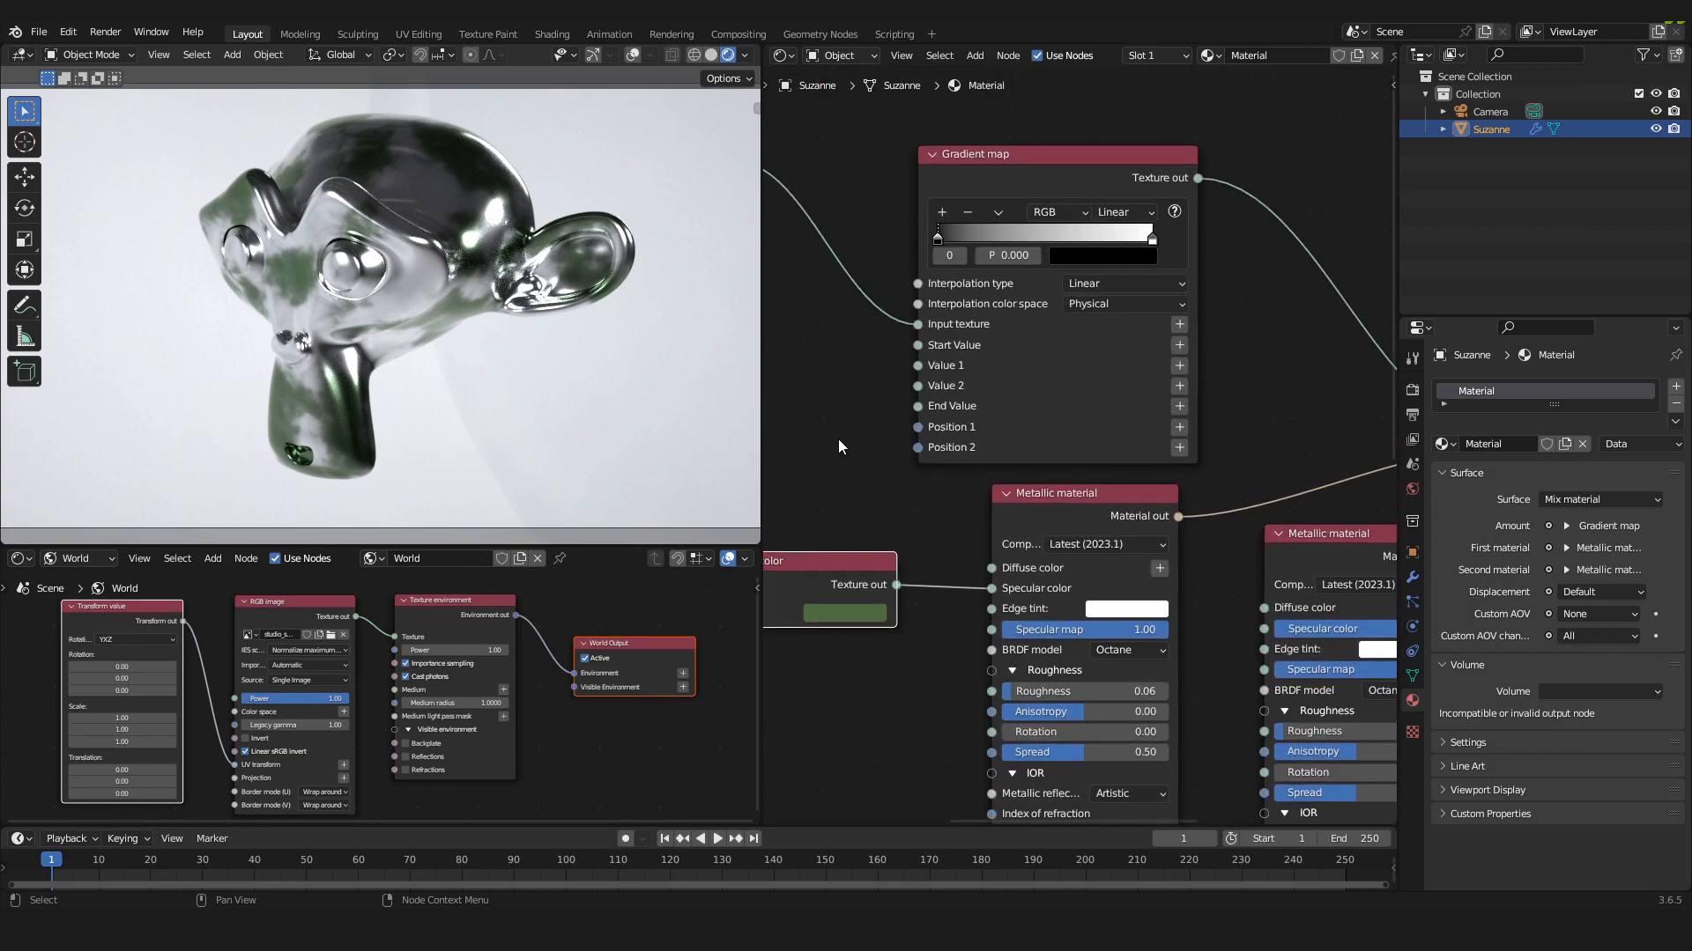
{"action": "left_click", "coordinate": [939, 238]}
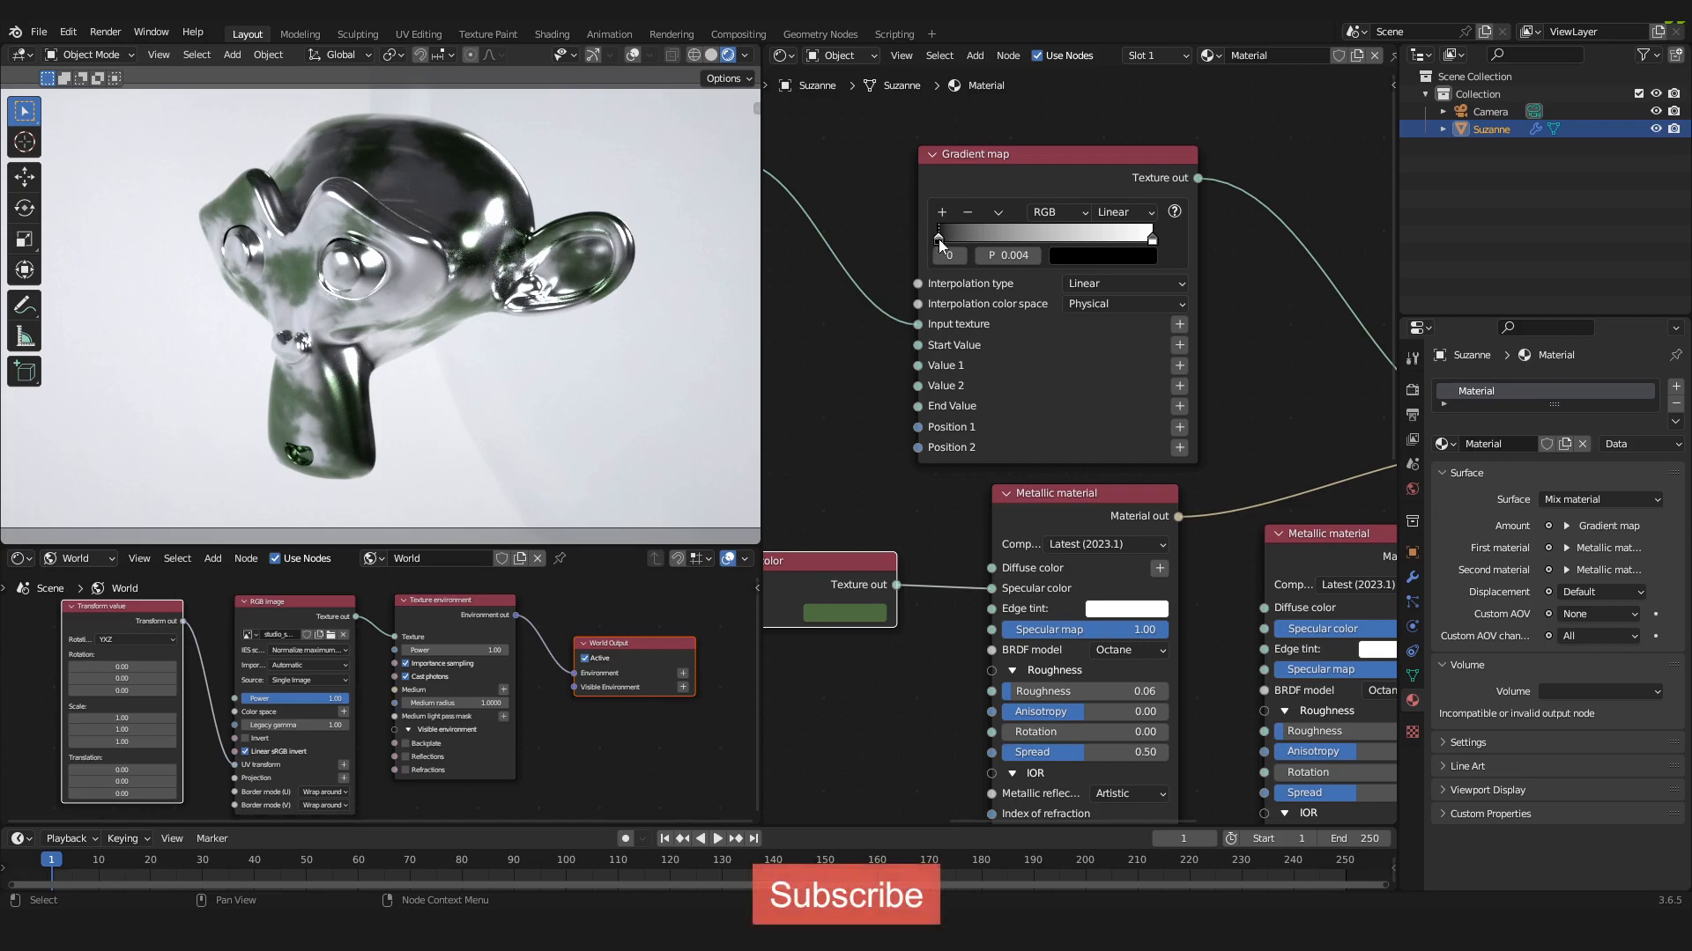
{"action": "left_click_drag", "start_coordinate": [938, 239], "coordinate": [1055, 256]}
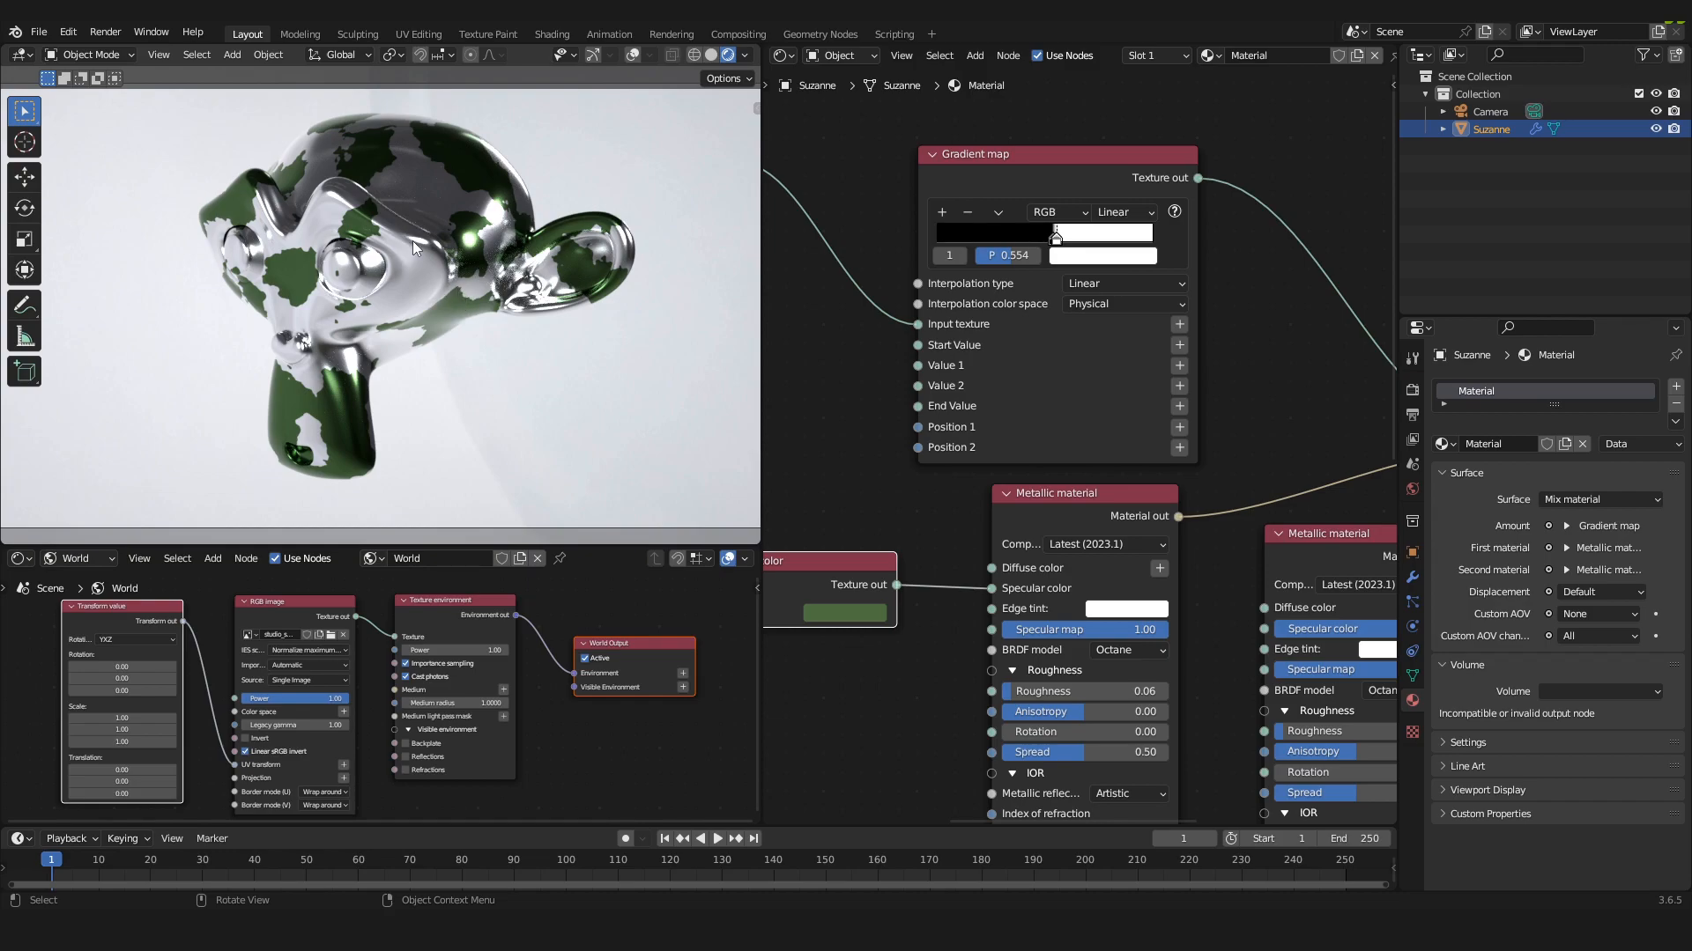
{"action": "scroll", "coordinate": [1063, 242], "scroll_direction": "up", "scroll_amount": 3}
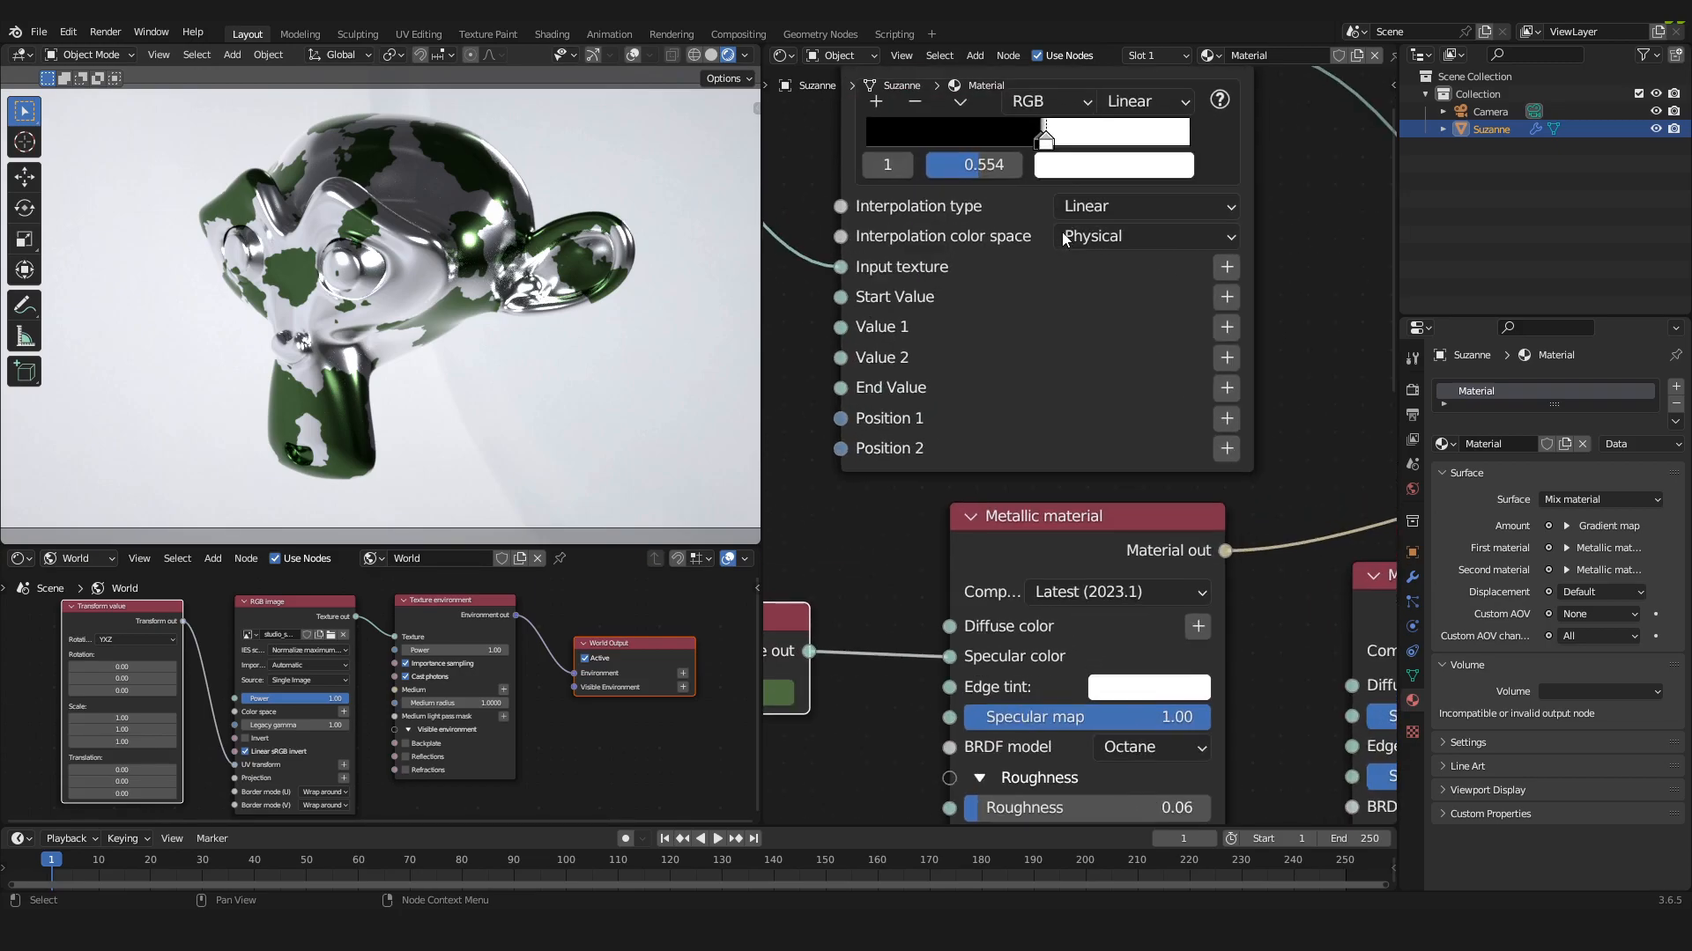
{"action": "mouse_move", "coordinate": [1040, 270]}
{"action": "left_mouse_down"}
{"action": "mouse_move", "coordinate": [1064, 270]}
{"action": "mouse_move", "coordinate": [1009, 270]}
{"action": "left_mouse_up"}
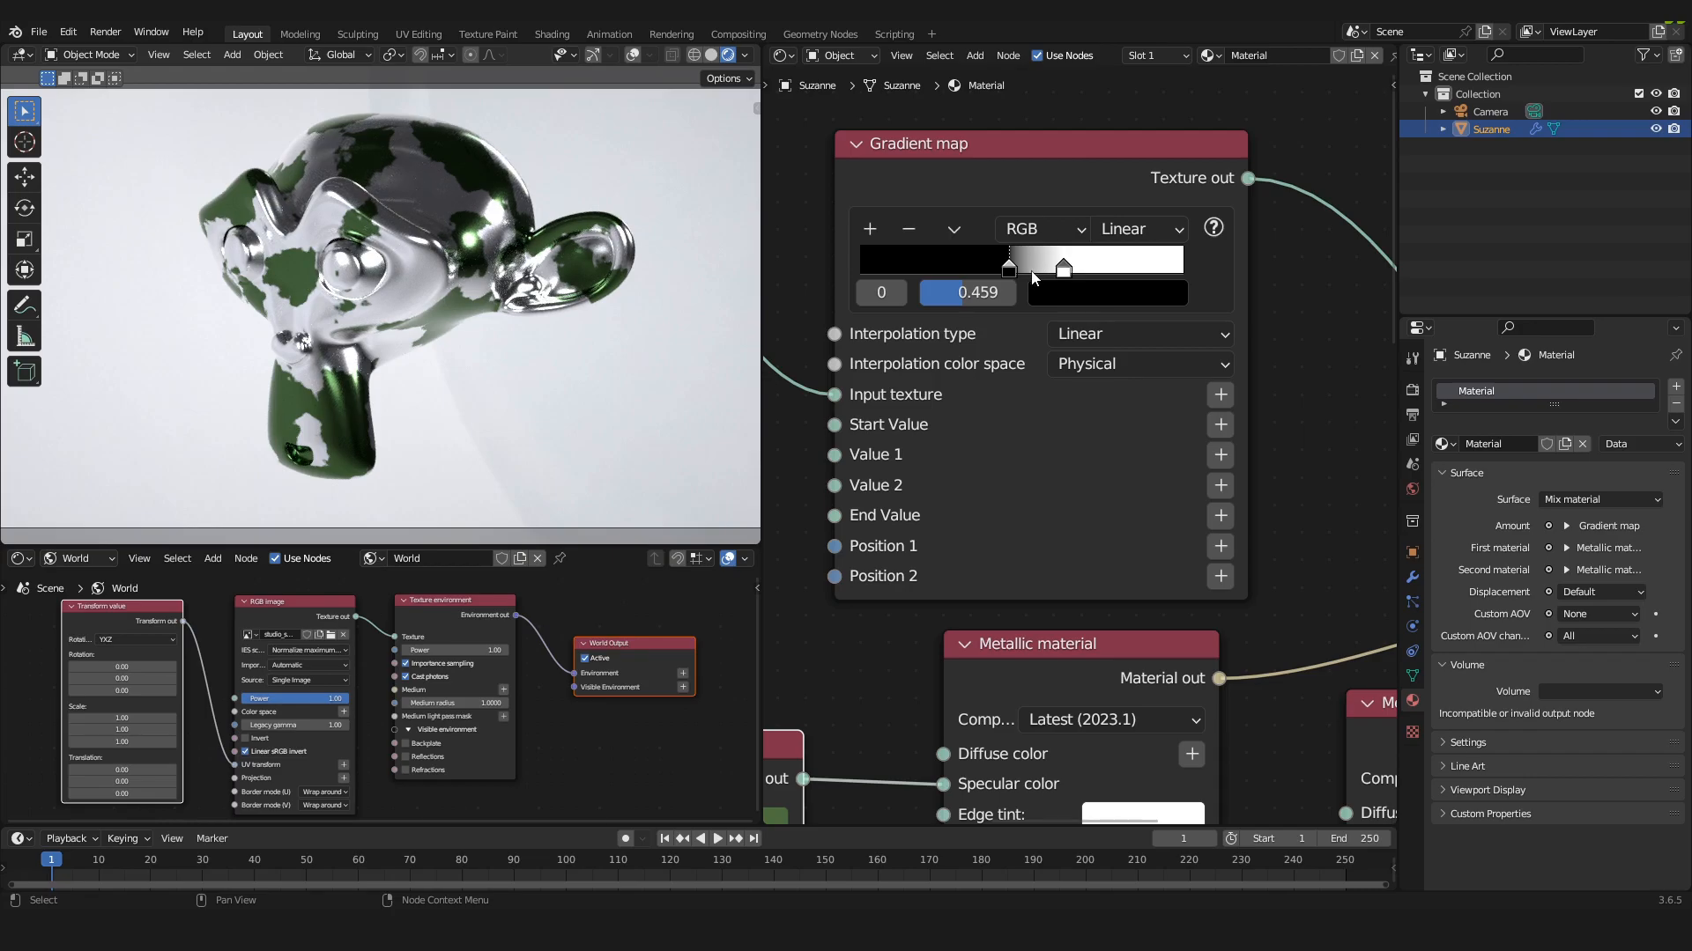
{"action": "left_click_drag", "start_coordinate": [1063, 268], "coordinate": [1031, 270]}
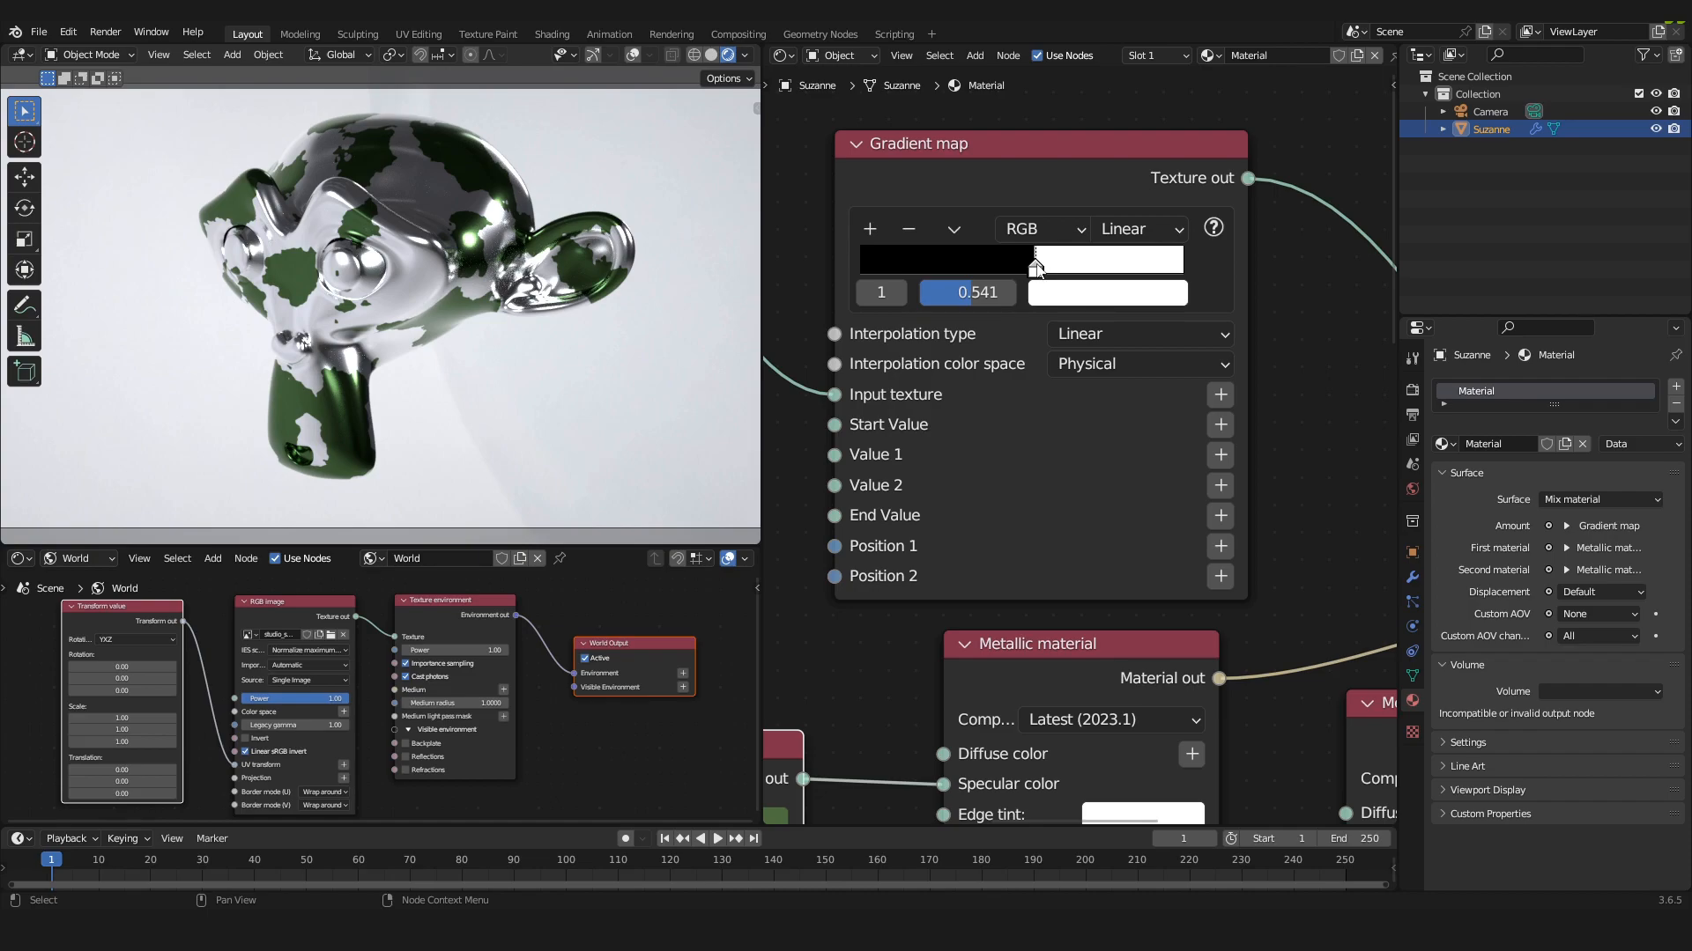
- Raise the roughness of the green Metallic material to 0.34
{"action": "scroll", "coordinate": [1037, 268], "scroll_direction": "down", "scroll_amount": 3}
{"action": "middle_click_drag", "start_coordinate": [991, 467], "coordinate": [1022, 236]}
{"action": "middle_click_drag", "start_coordinate": [974, 400], "coordinate": [967, 347]}
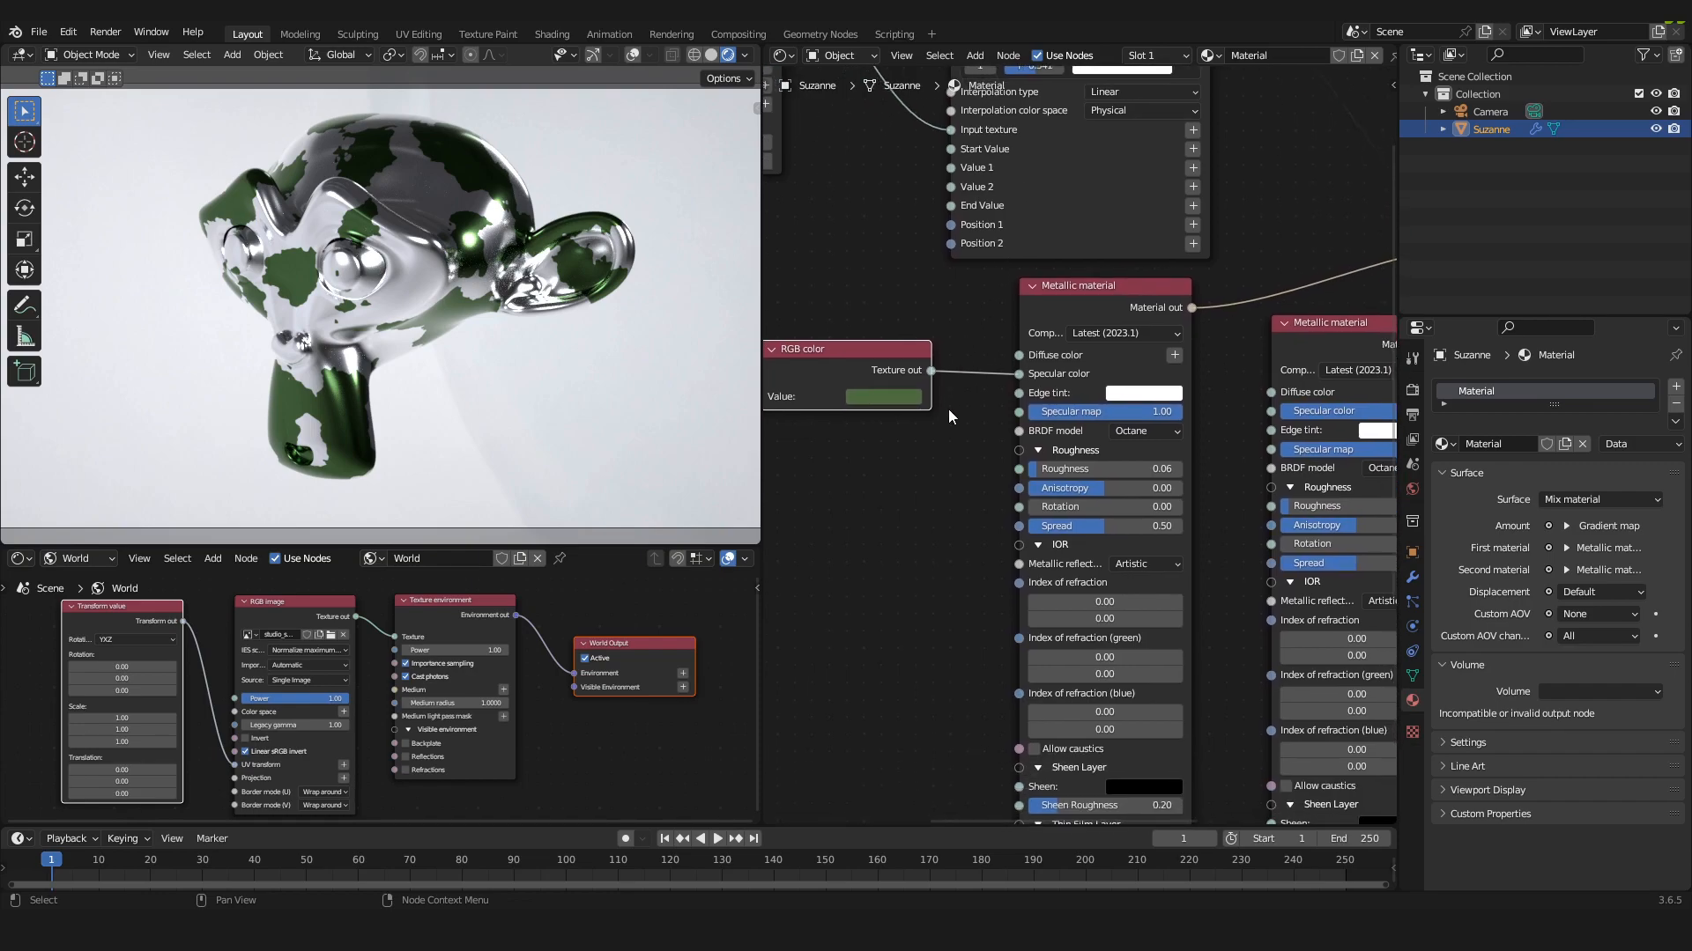
{"action": "middle_click_drag", "start_coordinate": [948, 409], "coordinate": [958, 321]}
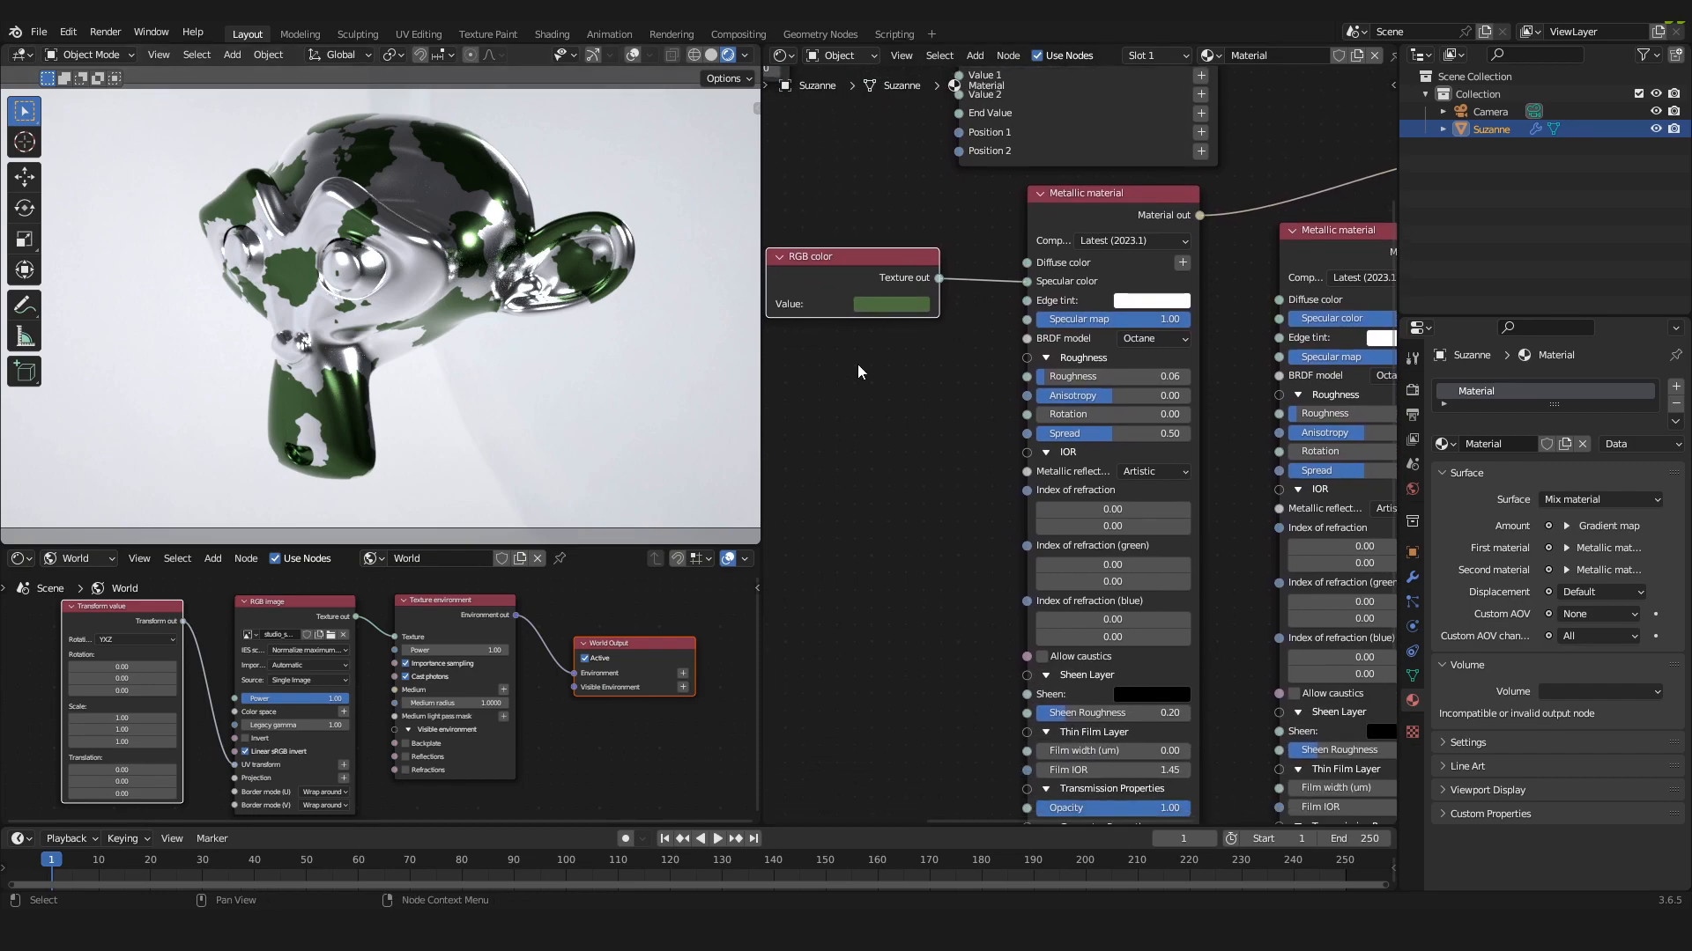
{"action": "scroll", "coordinate": [941, 324], "scroll_direction": "up", "scroll_amount": 2}
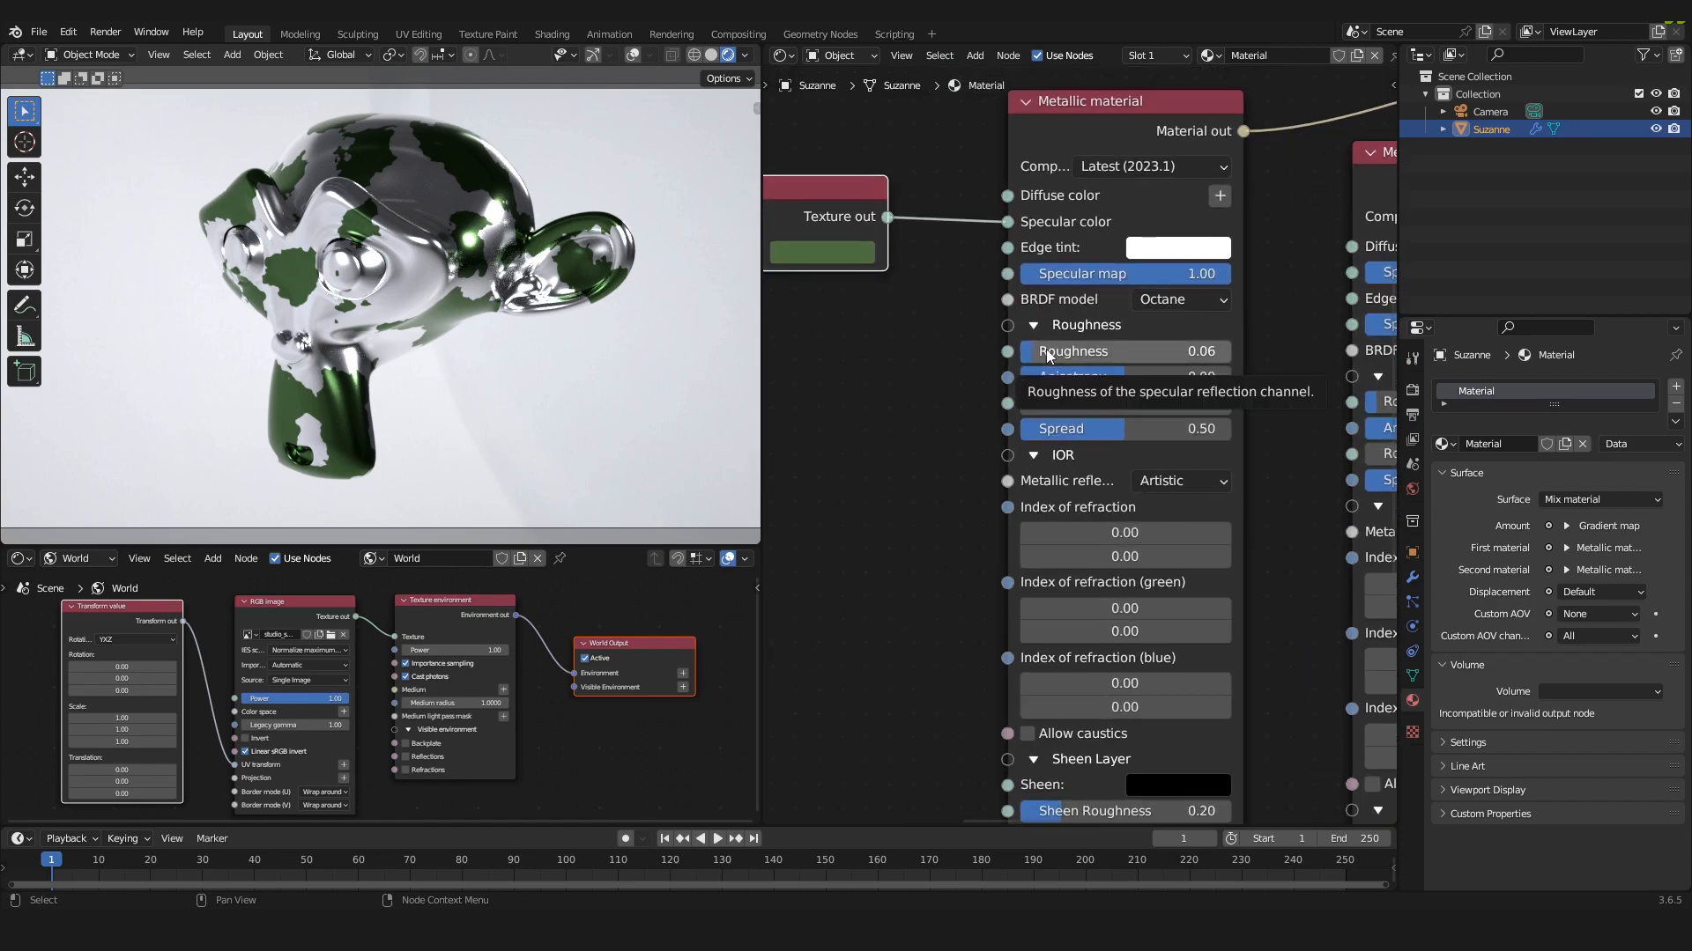
{"action": "left_click", "coordinate": [1090, 355]}
{"action": "left_click", "coordinate": [1090, 354]}
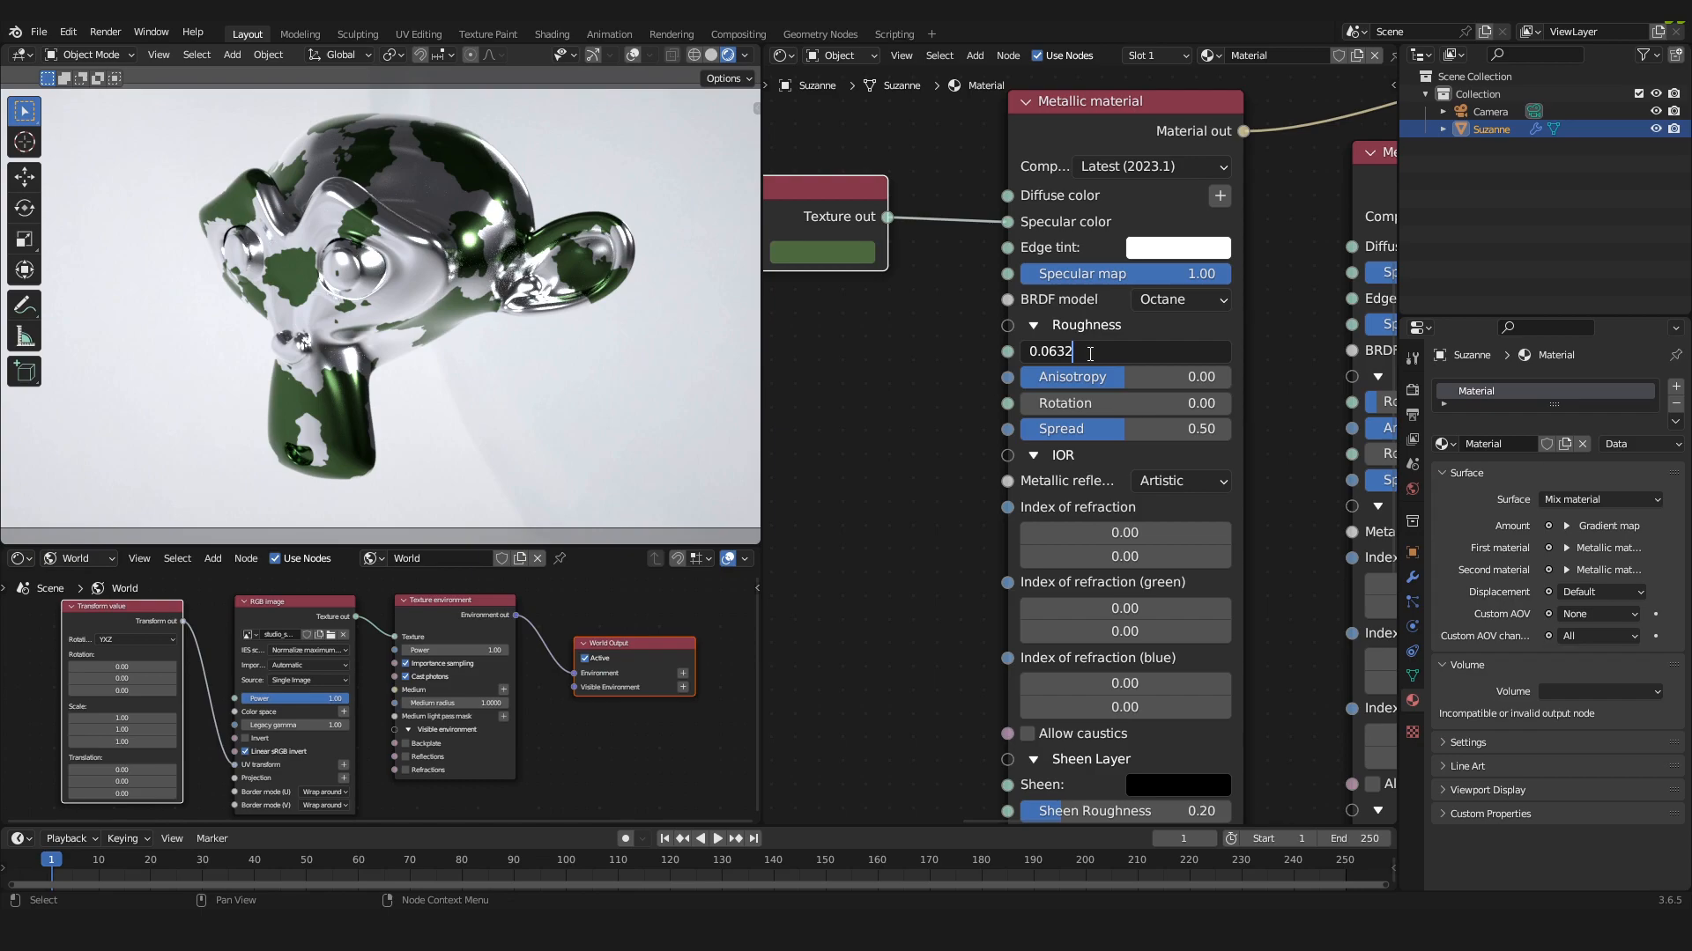
{"action": "key", "text": "BackSpace"}
{"action": "key", "text": "BackSpace"}
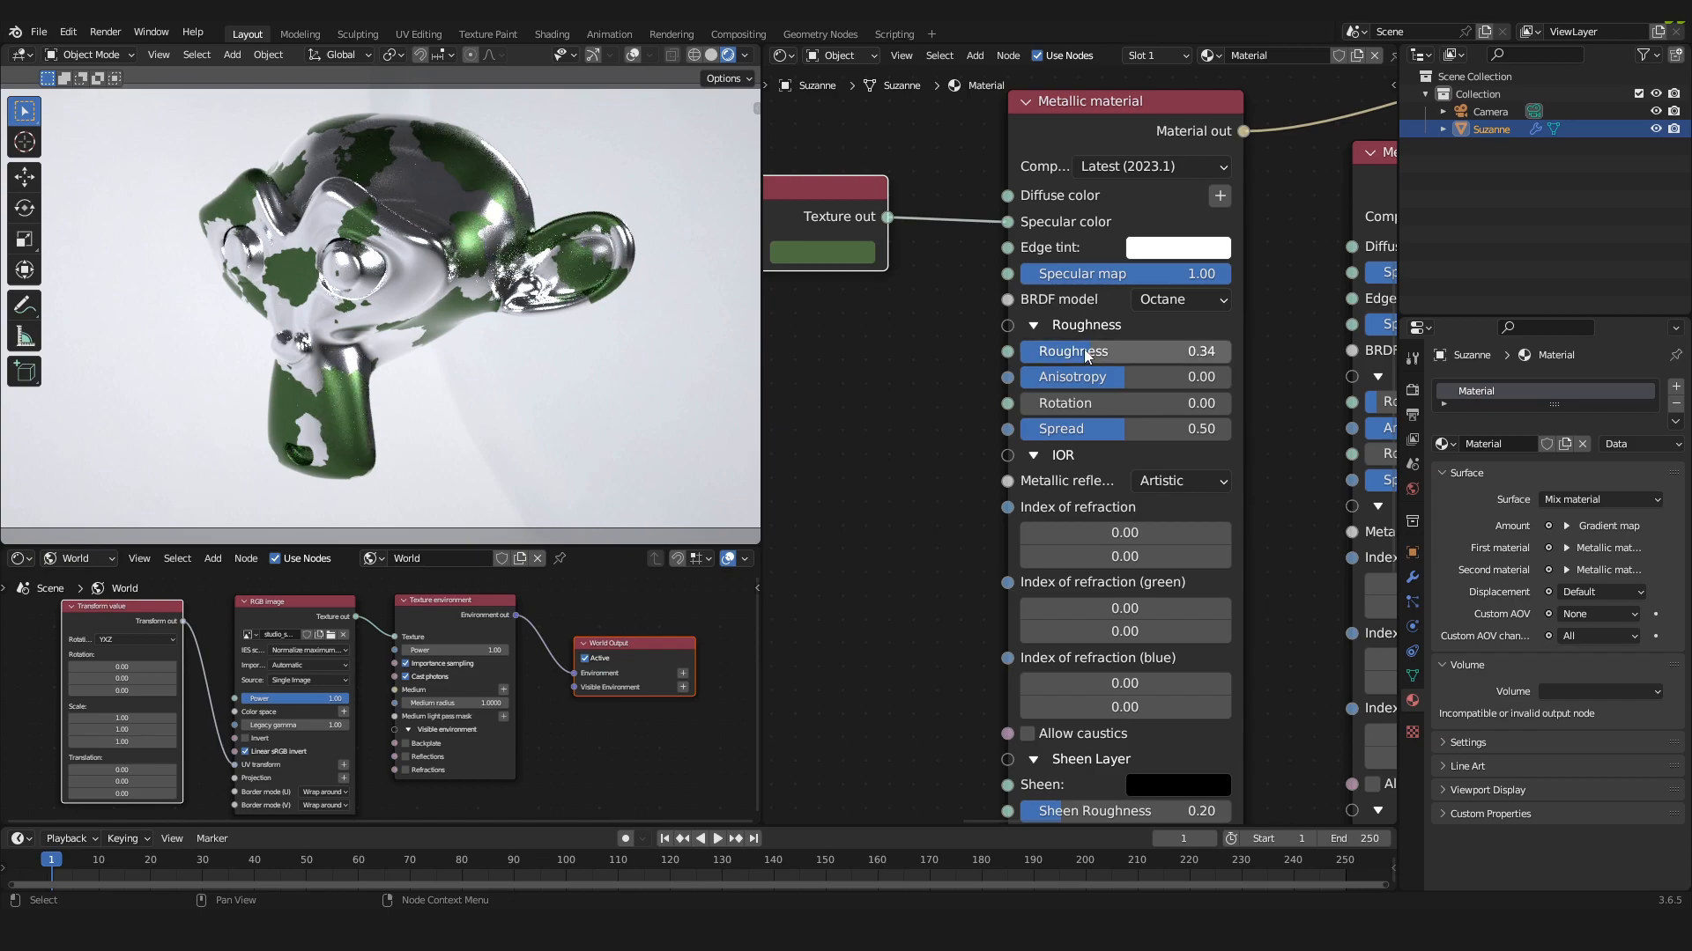
- Make the RGB color node's green less saturated and more muted
{"action": "left_click", "coordinate": [855, 252]}
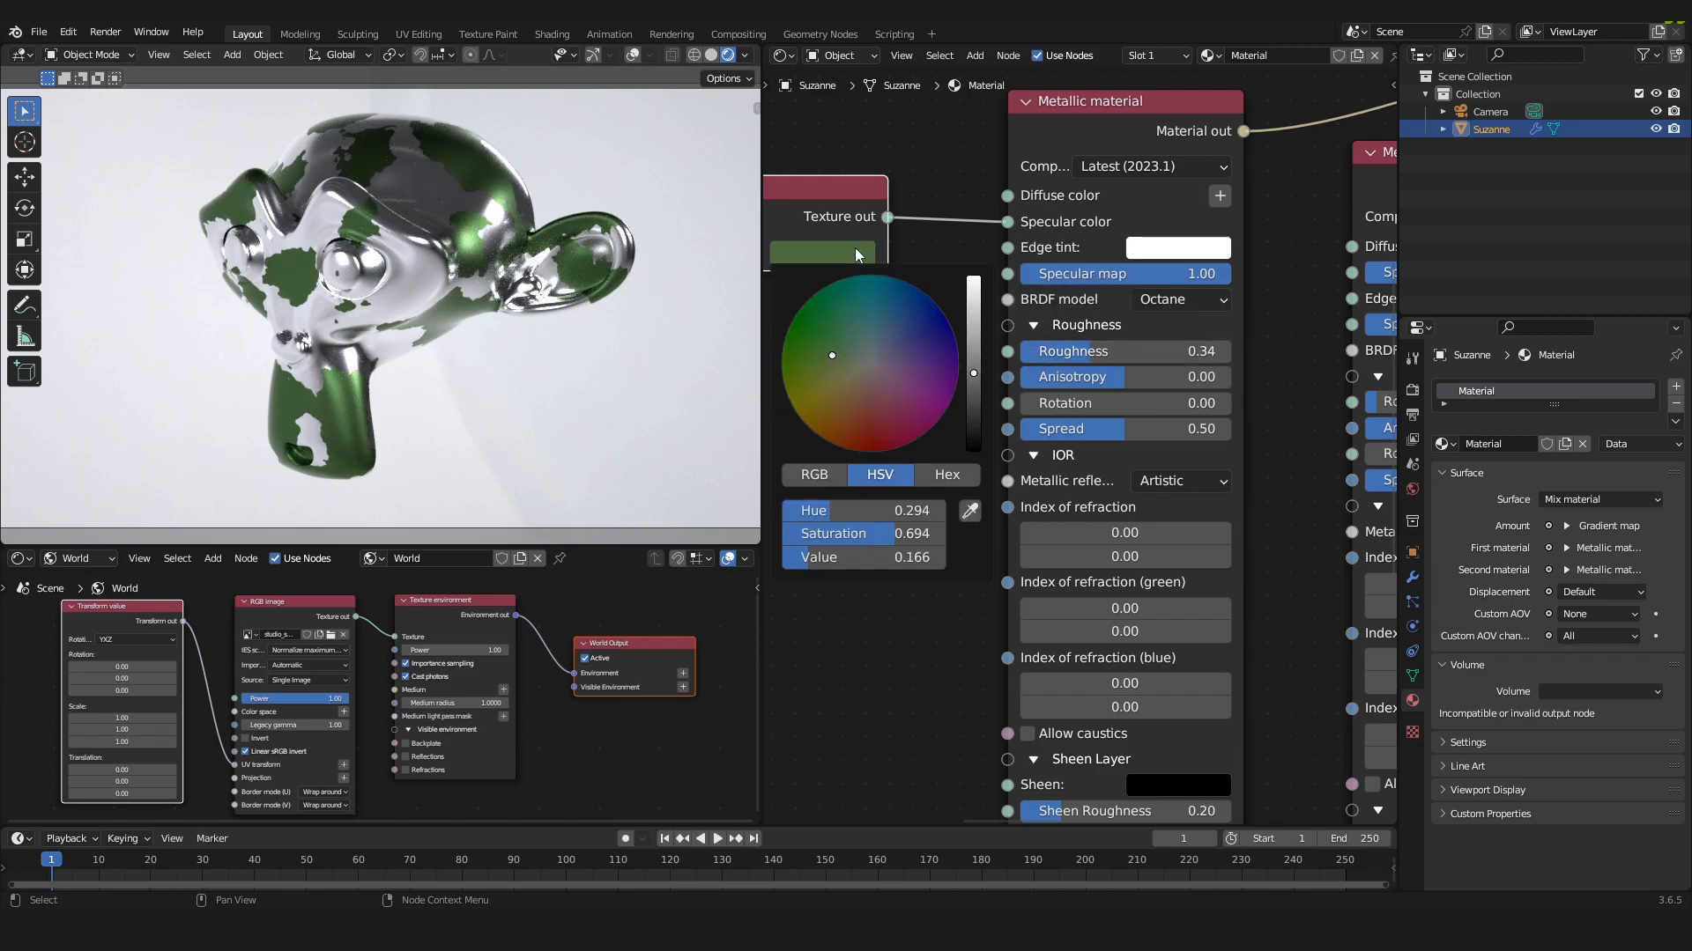
{"action": "left_click_drag", "start_coordinate": [838, 358], "coordinate": [856, 358]}
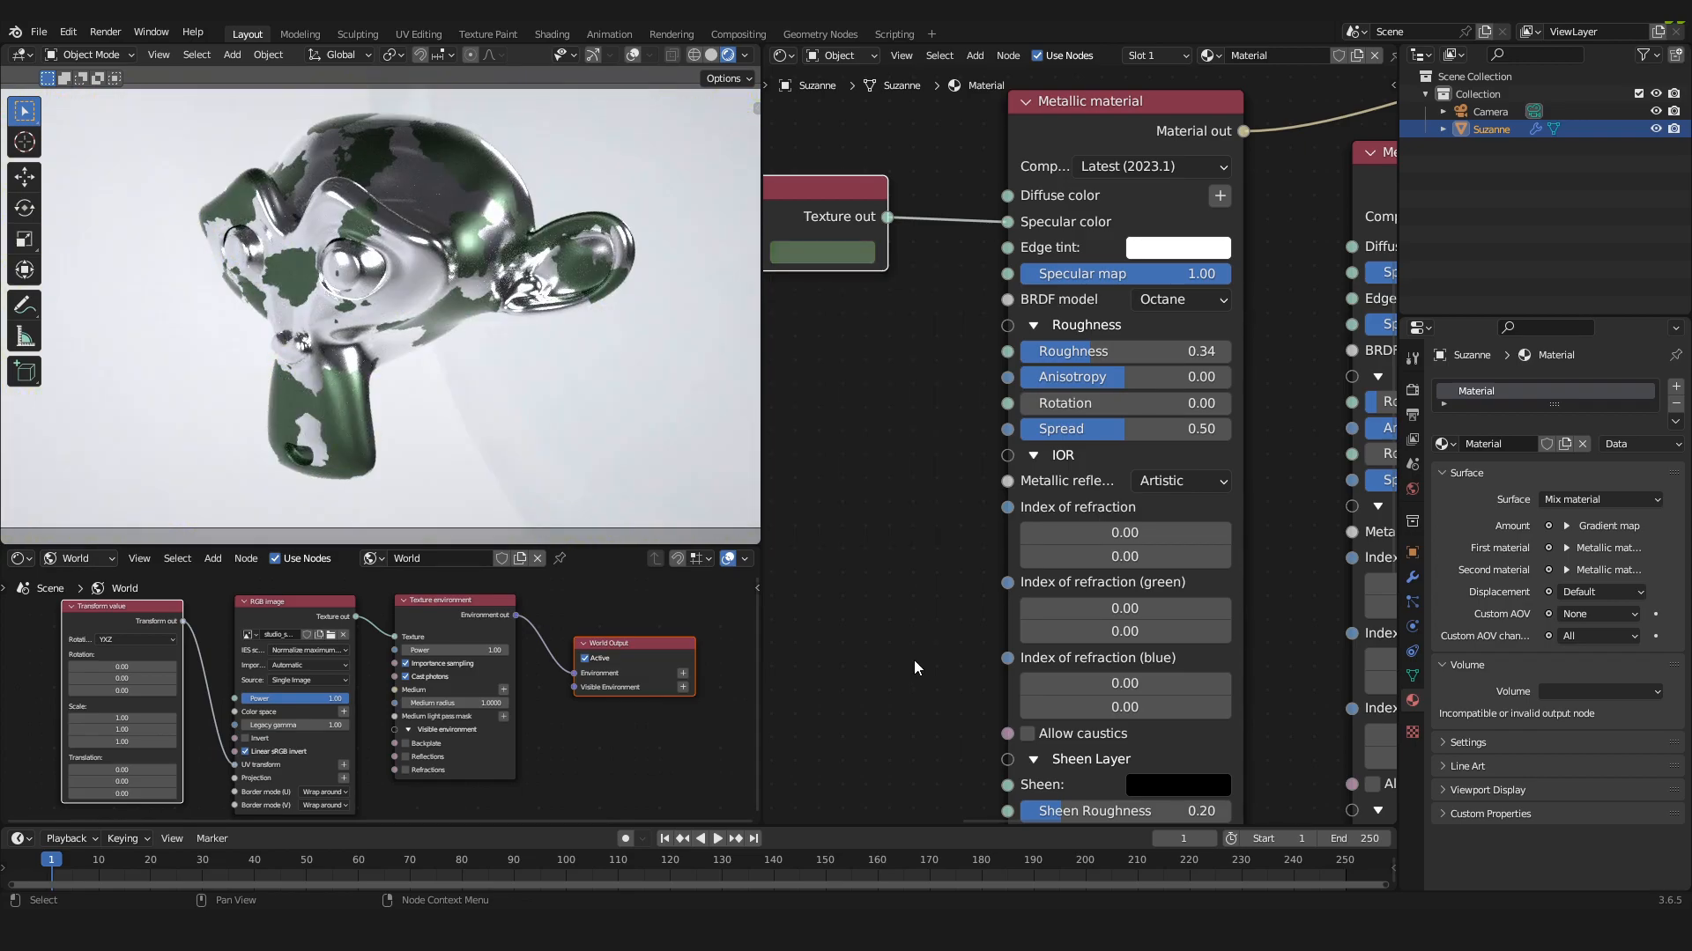
{"action": "middle_click_drag", "start_coordinate": [915, 404], "coordinate": [996, 410]}
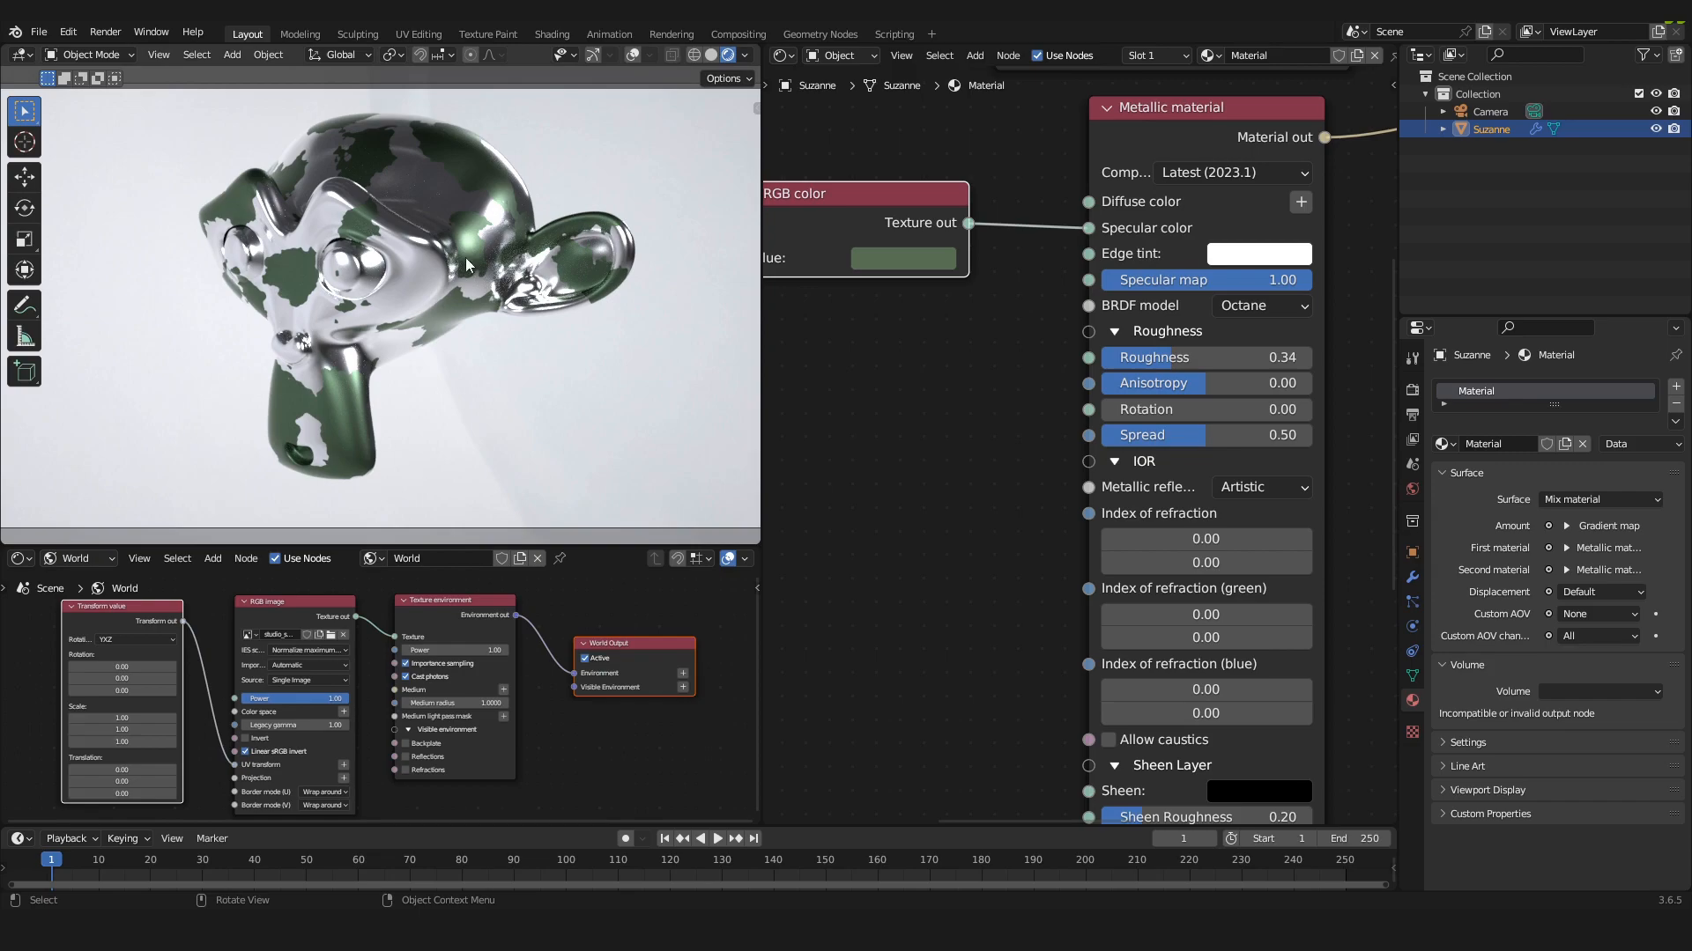
- Select the 3D transformation, Noise texture and Gradient map nodes and move them farther away from the material nodes
{"action": "key", "text": "Home"}
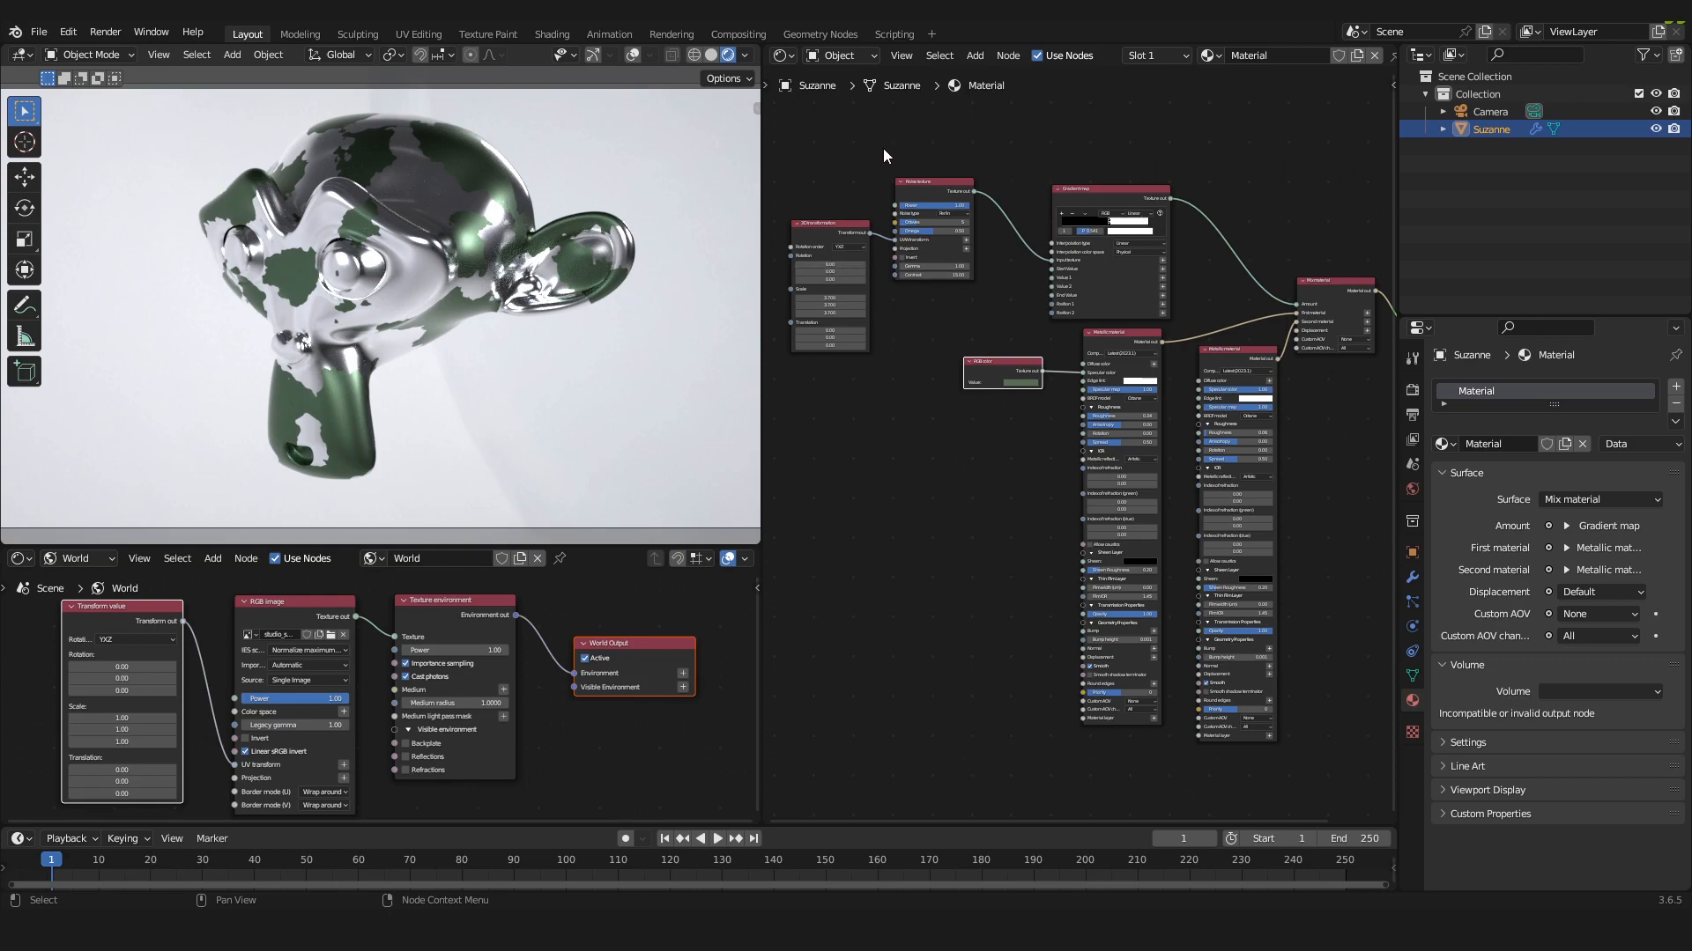
{"action": "left_click_drag", "start_coordinate": [817, 156], "coordinate": [862, 293]}
{"action": "scroll", "coordinate": [969, 291], "scroll_direction": "up", "scroll_amount": 3}
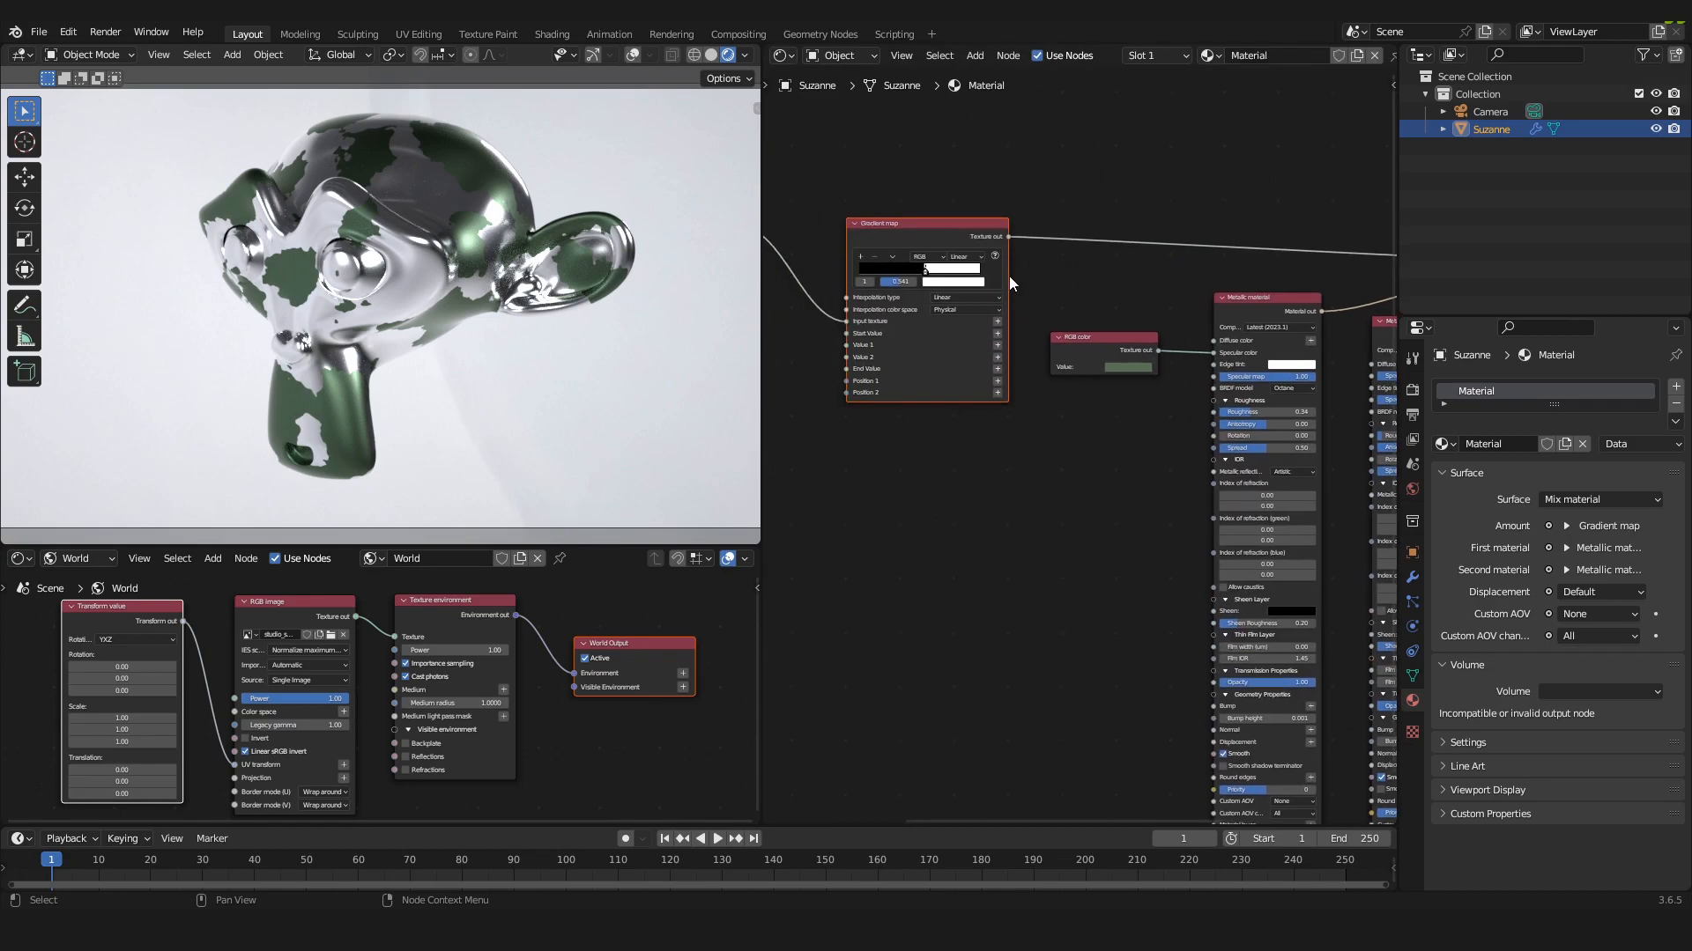
- Connect the Gradient map's texture output to the Bump input of the green Metallic material
{"action": "middle_click_drag", "start_coordinate": [1065, 294], "coordinate": [999, 128]}
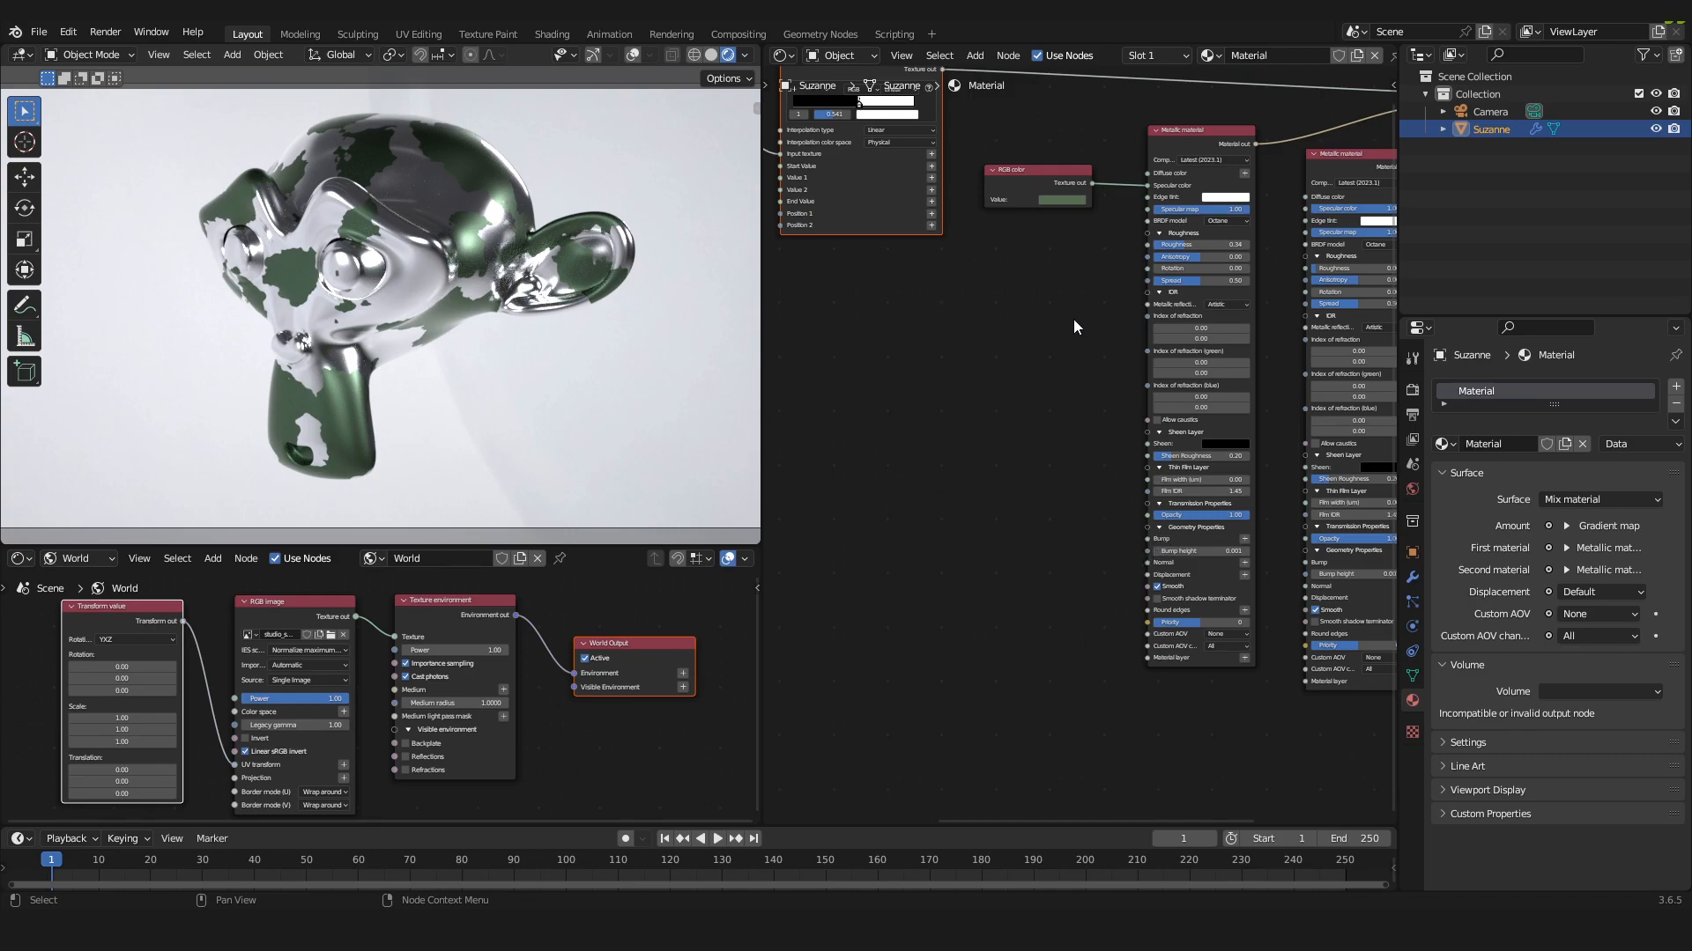
{"action": "middle_click_drag", "start_coordinate": [1170, 160], "coordinate": [1230, 236]}
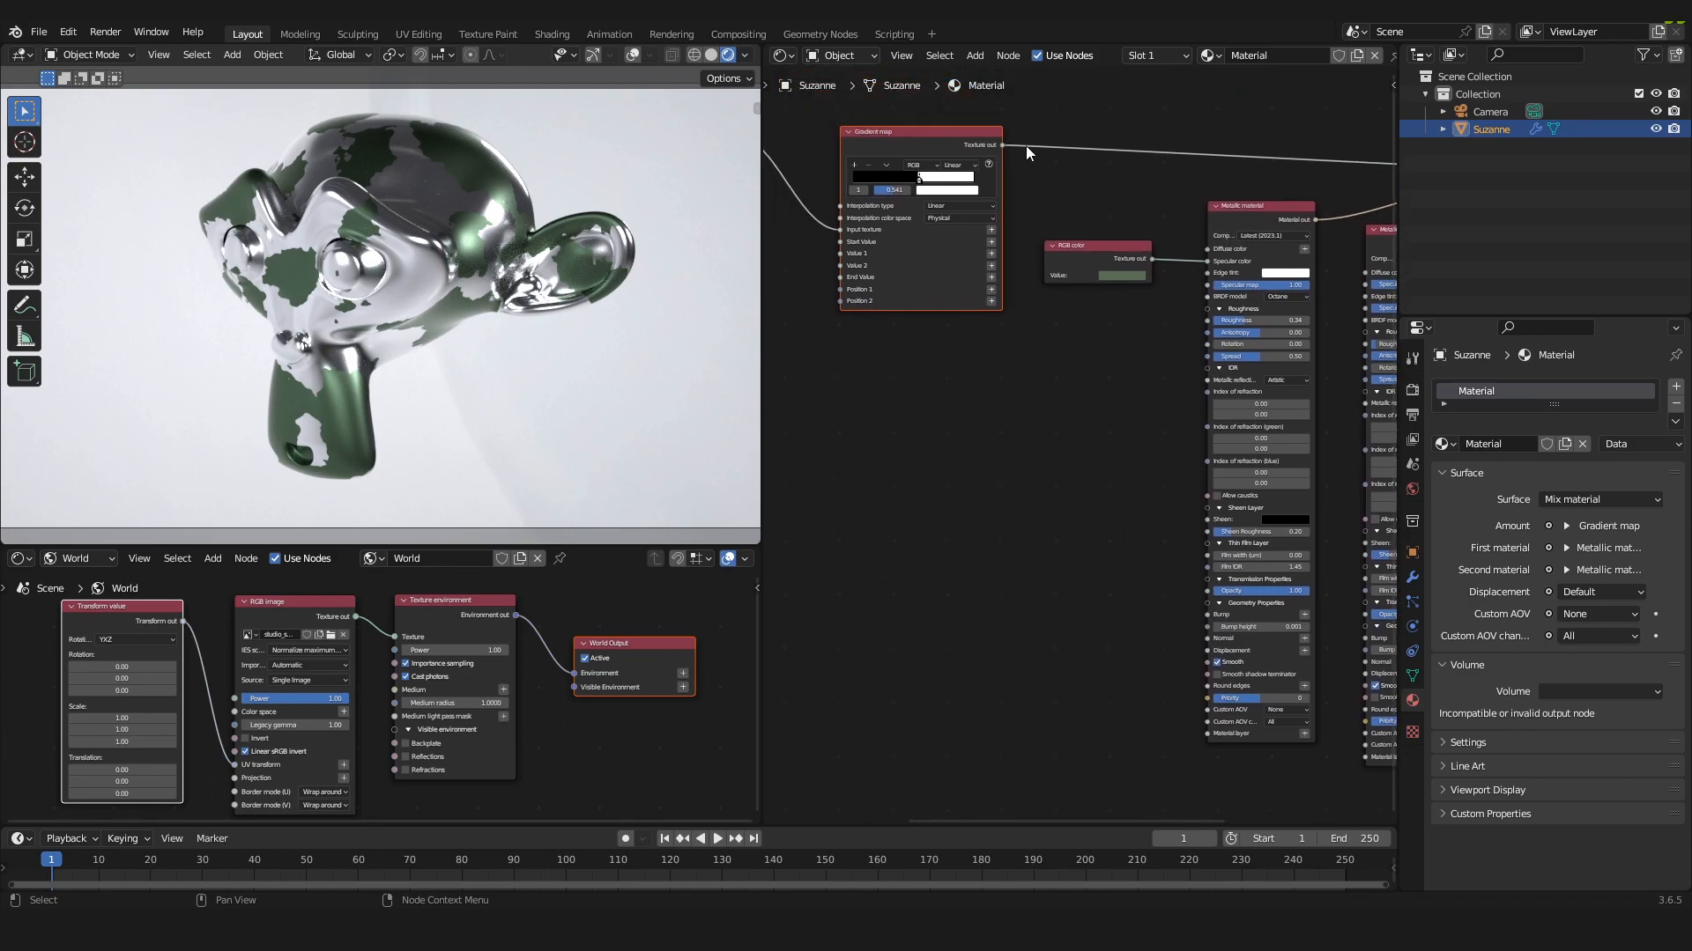
{"action": "left_click_drag", "start_coordinate": [1003, 144], "coordinate": [1211, 617]}
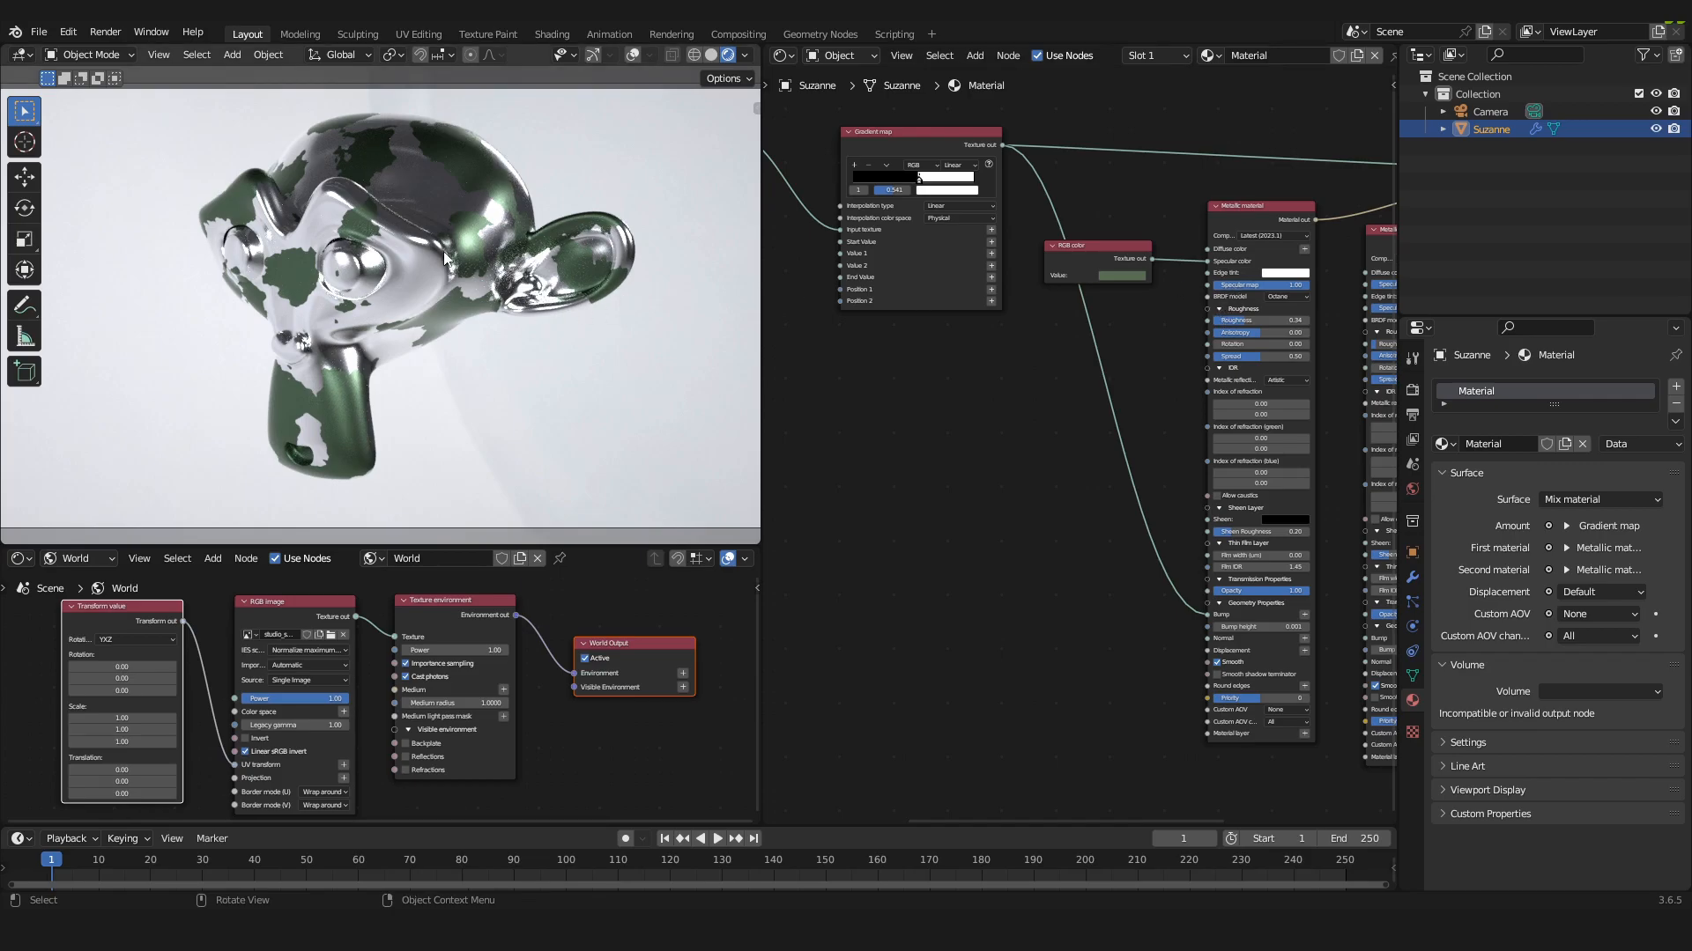
- View the monkey head's surface up close and shift the Gradient map's white stop to about 0.550
{"action": "scroll", "coordinate": [442, 251], "scroll_direction": "up", "scroll_amount": 8}
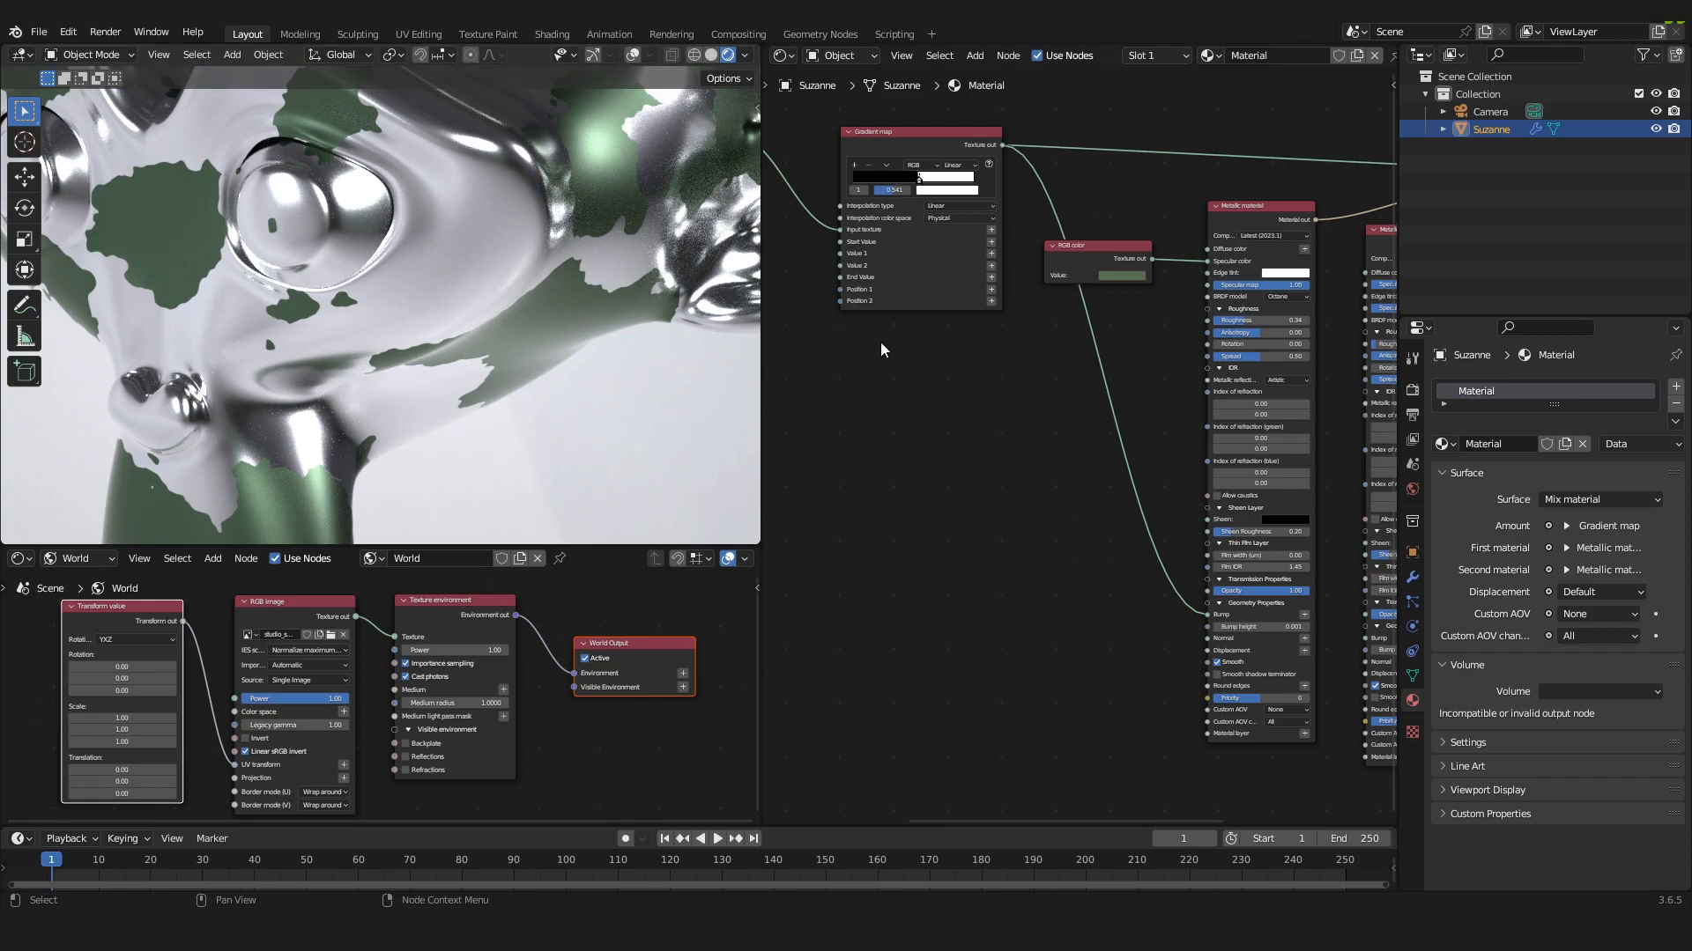
{"action": "scroll", "coordinate": [892, 195], "scroll_direction": "up", "scroll_amount": 2}
{"action": "middle_click_drag", "start_coordinate": [985, 377], "coordinate": [1019, 419]}
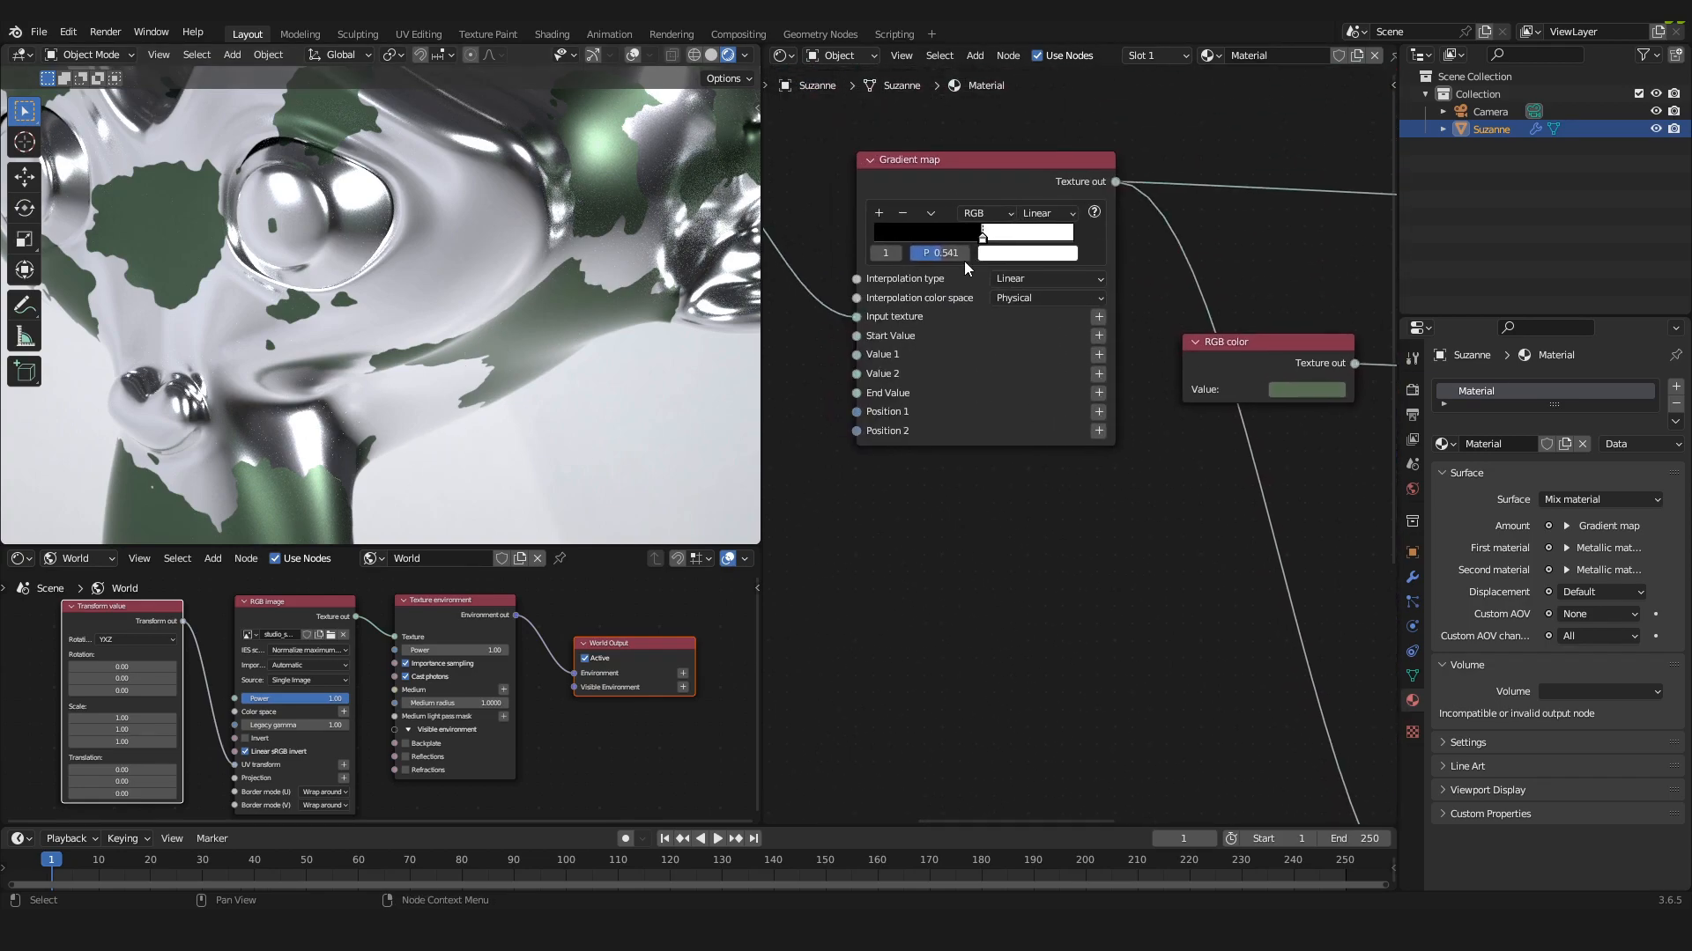
{"action": "scroll", "coordinate": [966, 263], "scroll_direction": "up", "scroll_amount": 4}
{"action": "middle_click_drag", "start_coordinate": [964, 234], "coordinate": [1003, 348]}
{"action": "scroll", "coordinate": [971, 256], "scroll_direction": "up", "scroll_amount": 5}
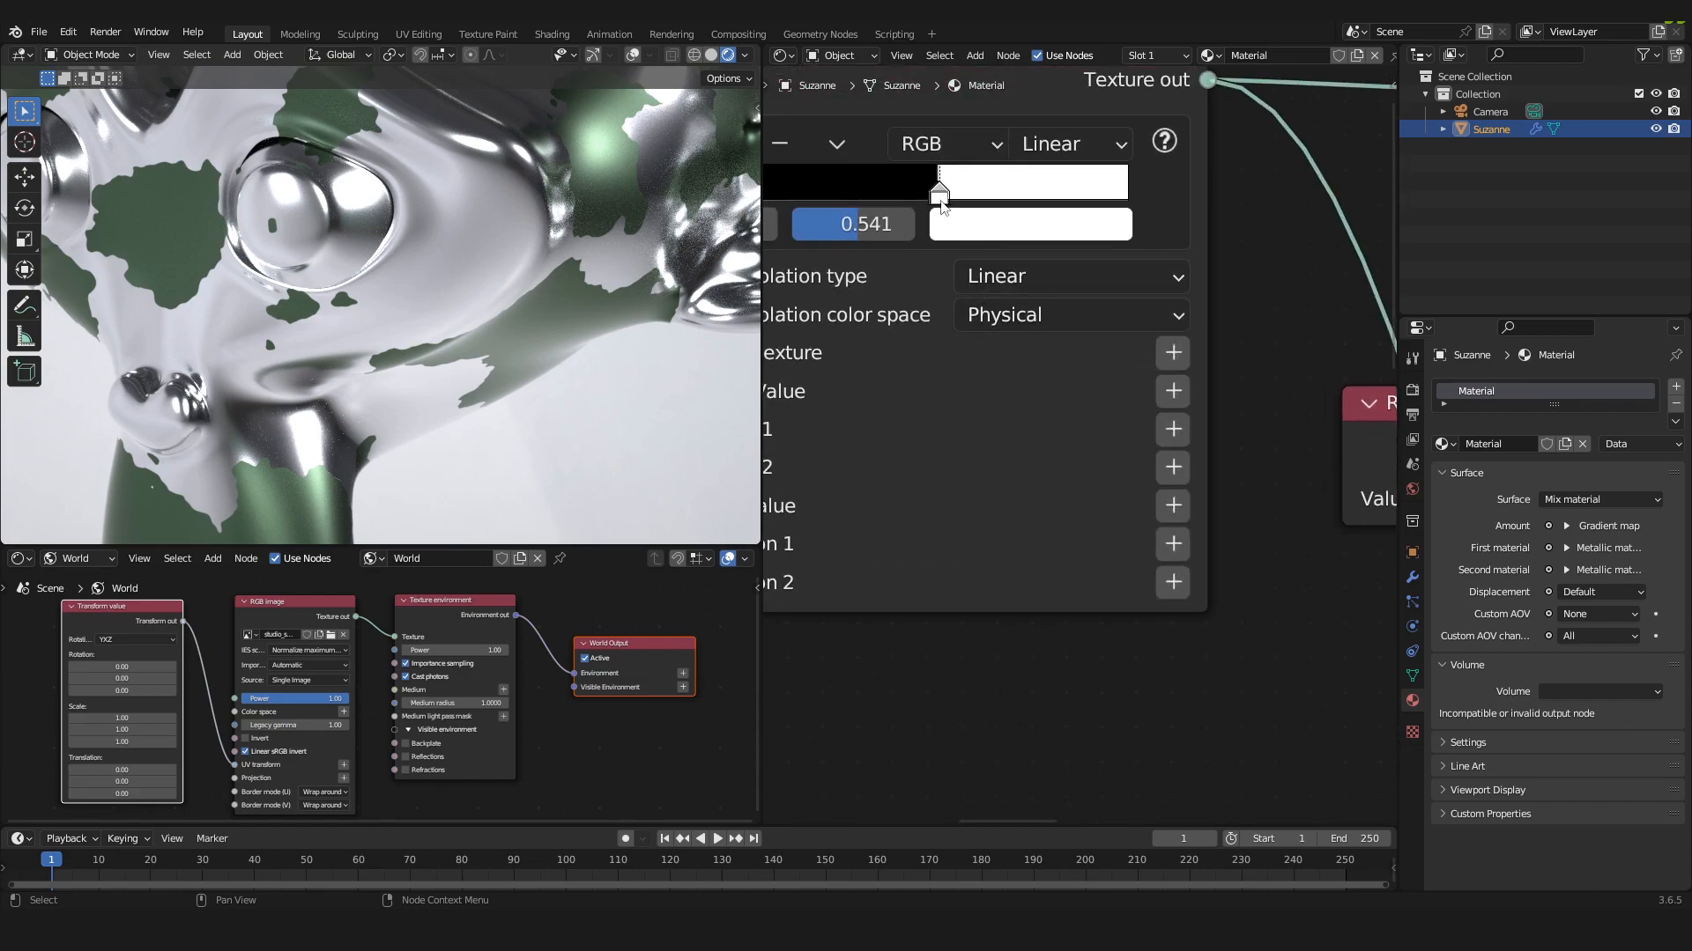
{"action": "left_click_drag", "start_coordinate": [940, 197], "coordinate": [948, 201]}
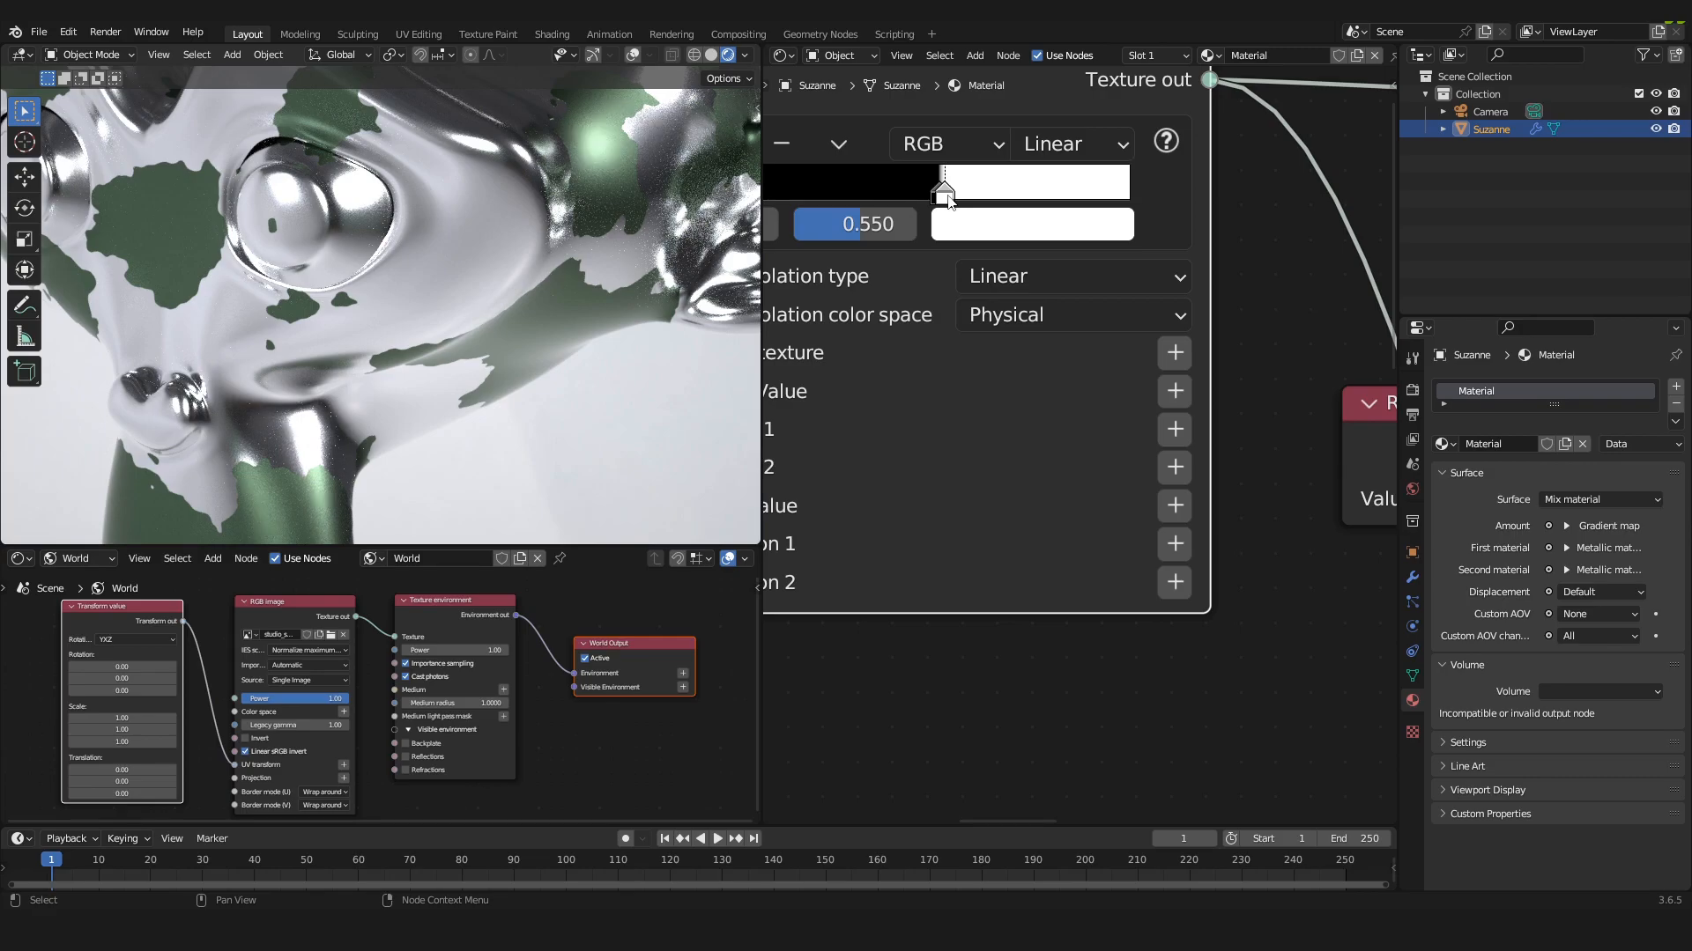
- Move the Gradient map's white stop to about 0.583 and its black stop to about 0.521
{"action": "left_click_drag", "start_coordinate": [948, 198], "coordinate": [961, 199]}
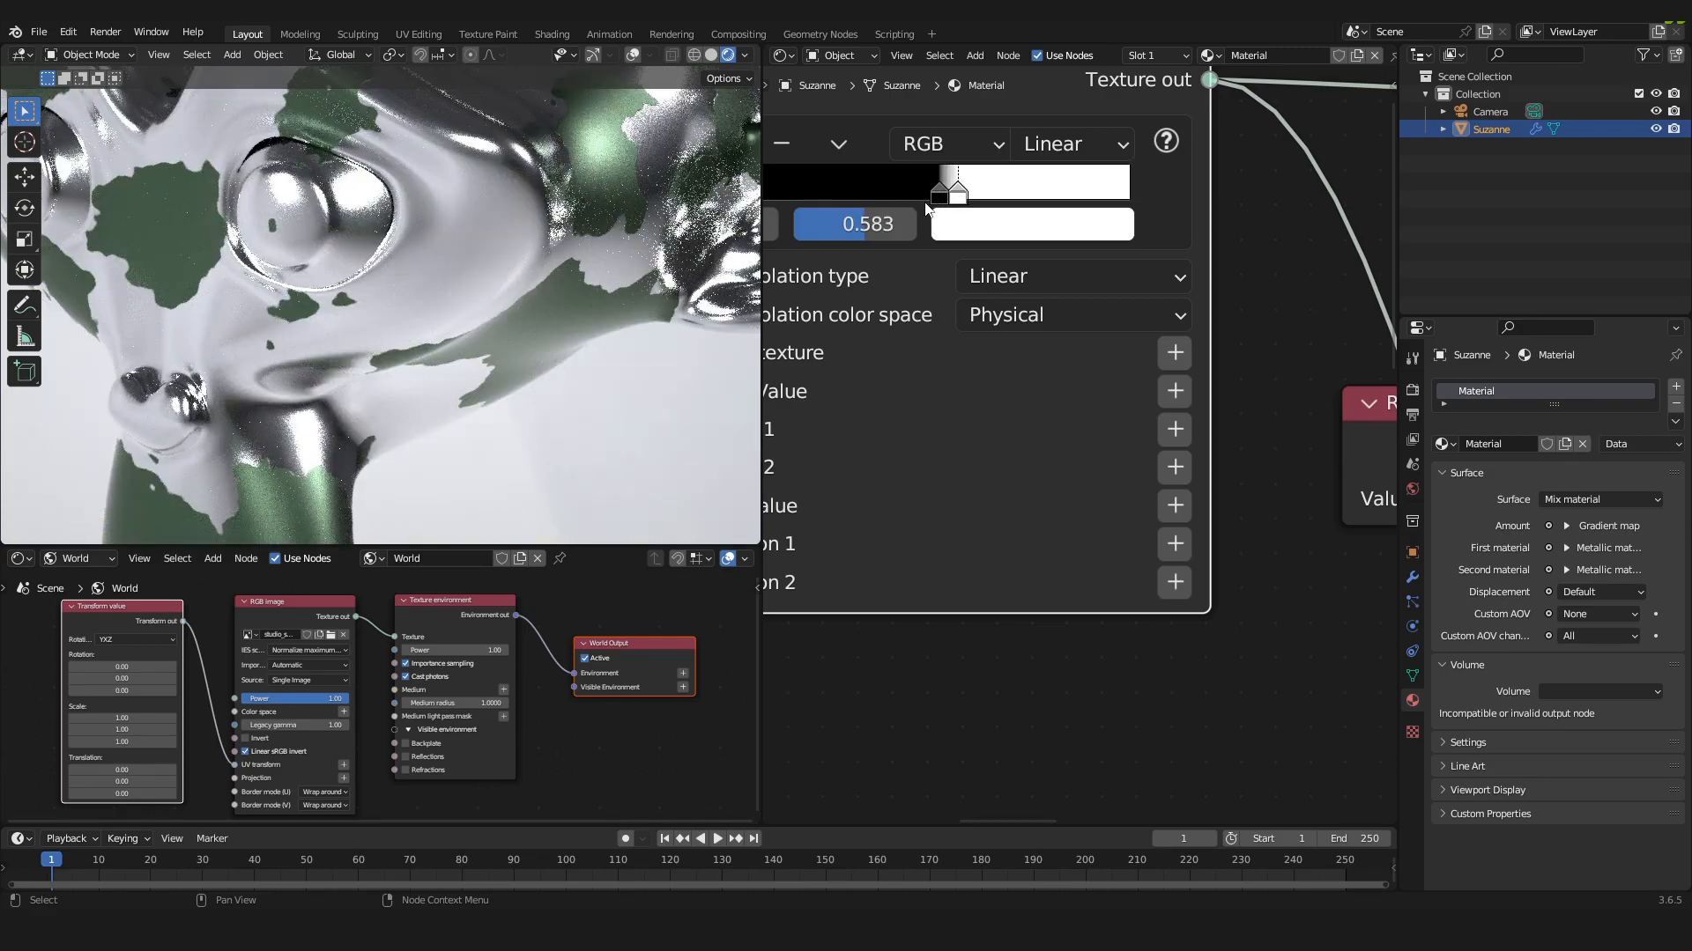
{"action": "left_click", "coordinate": [936, 199]}
{"action": "left_click_drag", "start_coordinate": [936, 200], "coordinate": [931, 199]}
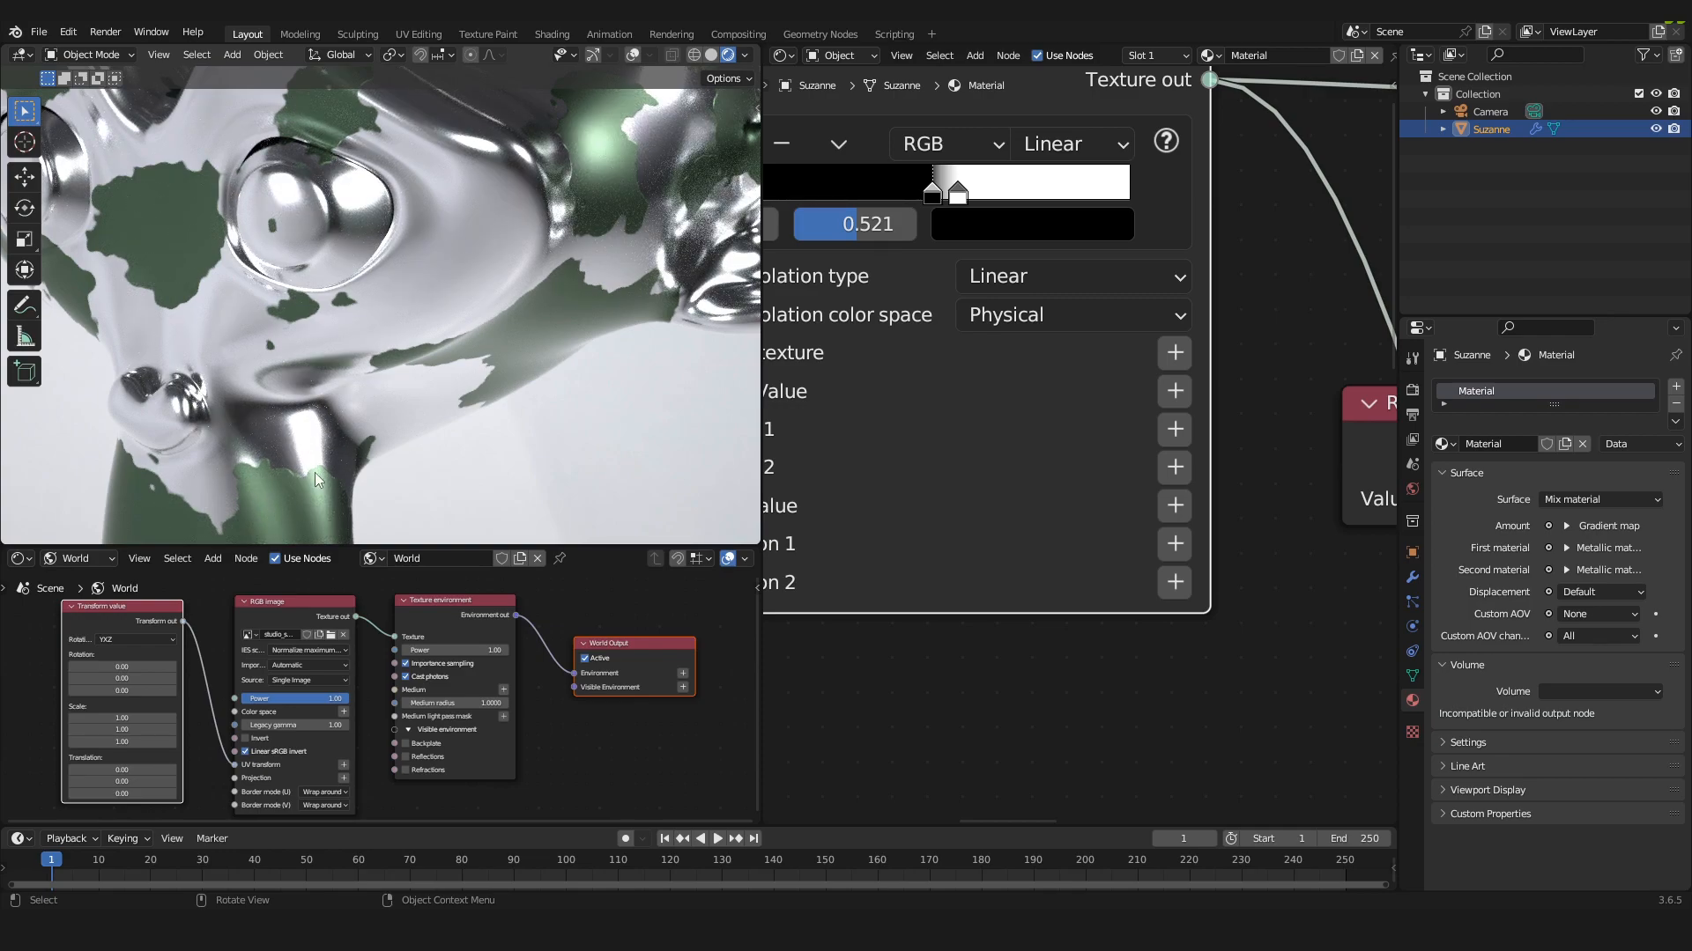
- Examine the paint edge near the chin while trying the Gradient map's white stop at about 0.674, and settle it at about 0.579
{"action": "middle_click_drag", "start_coordinate": [329, 467], "coordinate": [368, 308]}
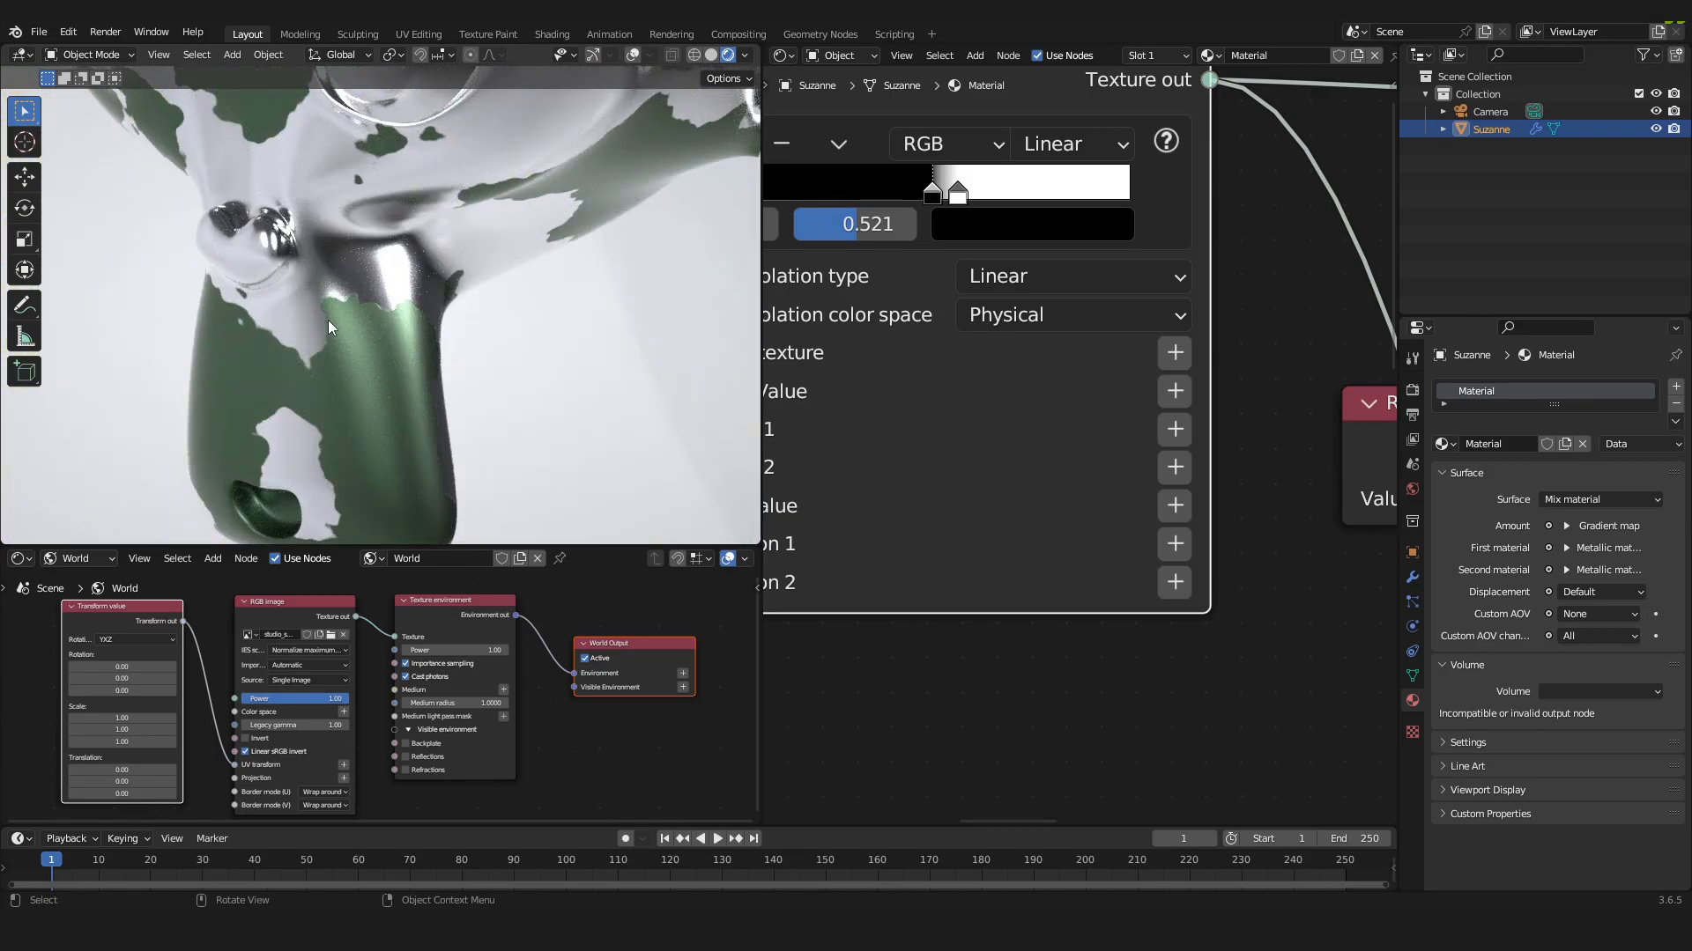
{"action": "scroll", "coordinate": [328, 320], "scroll_direction": "up", "scroll_amount": 5}
{"action": "scroll", "coordinate": [425, 335], "scroll_direction": "up", "scroll_amount": 1}
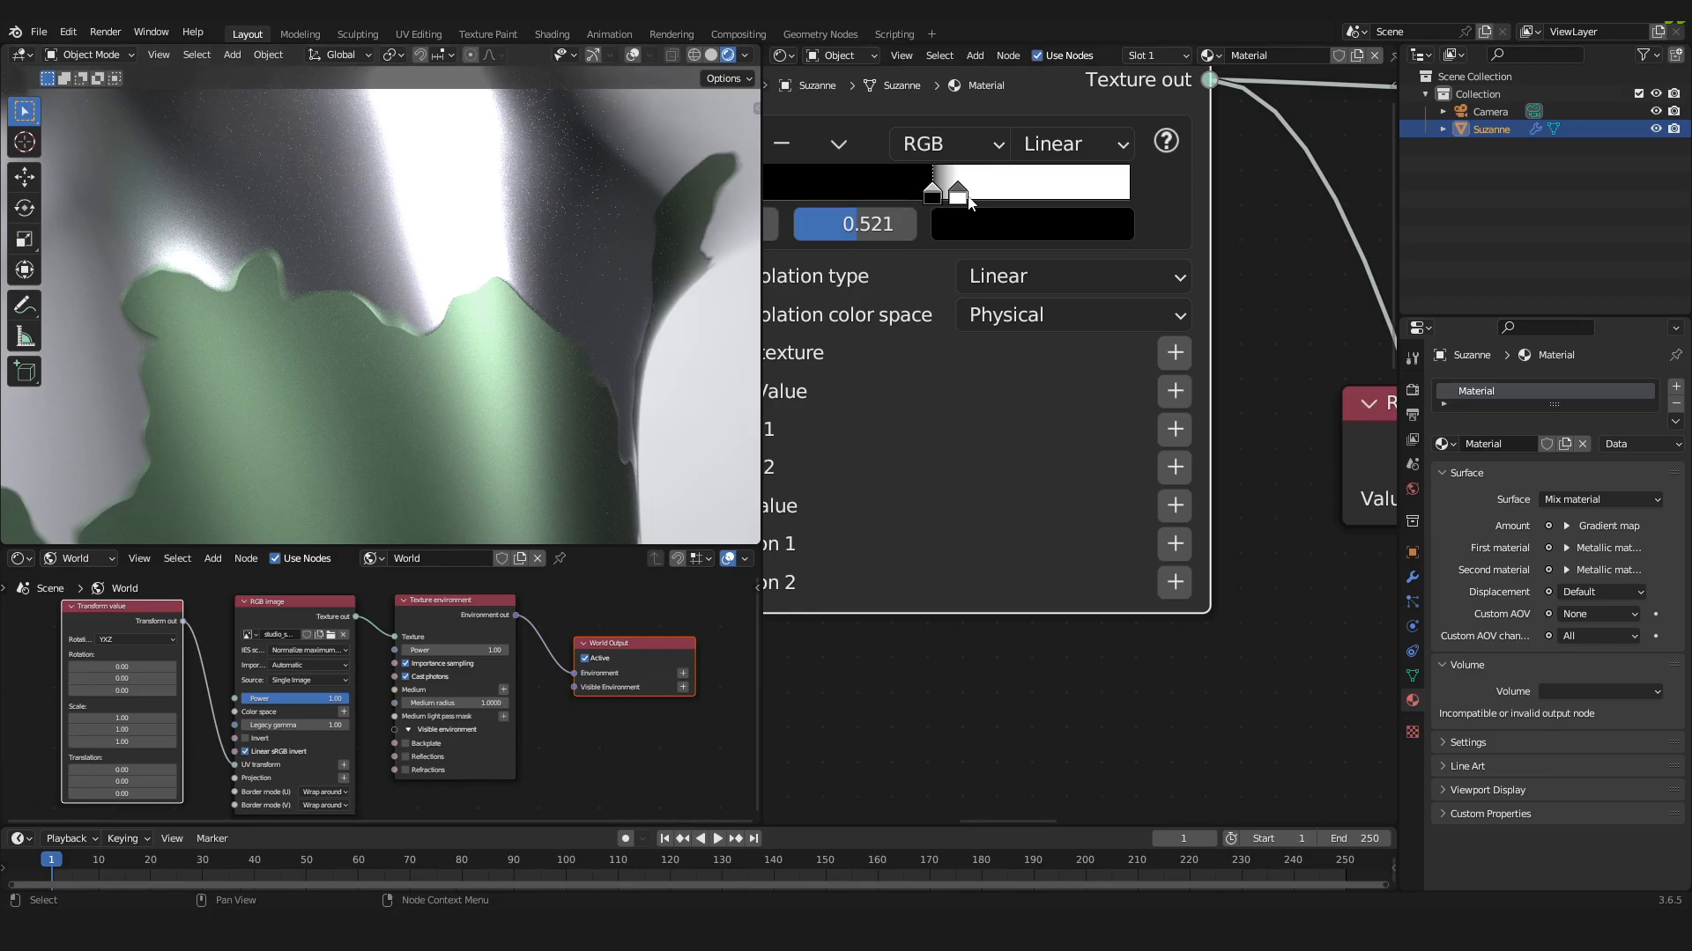
{"action": "left_click_drag", "start_coordinate": [964, 198], "coordinate": [996, 197]}
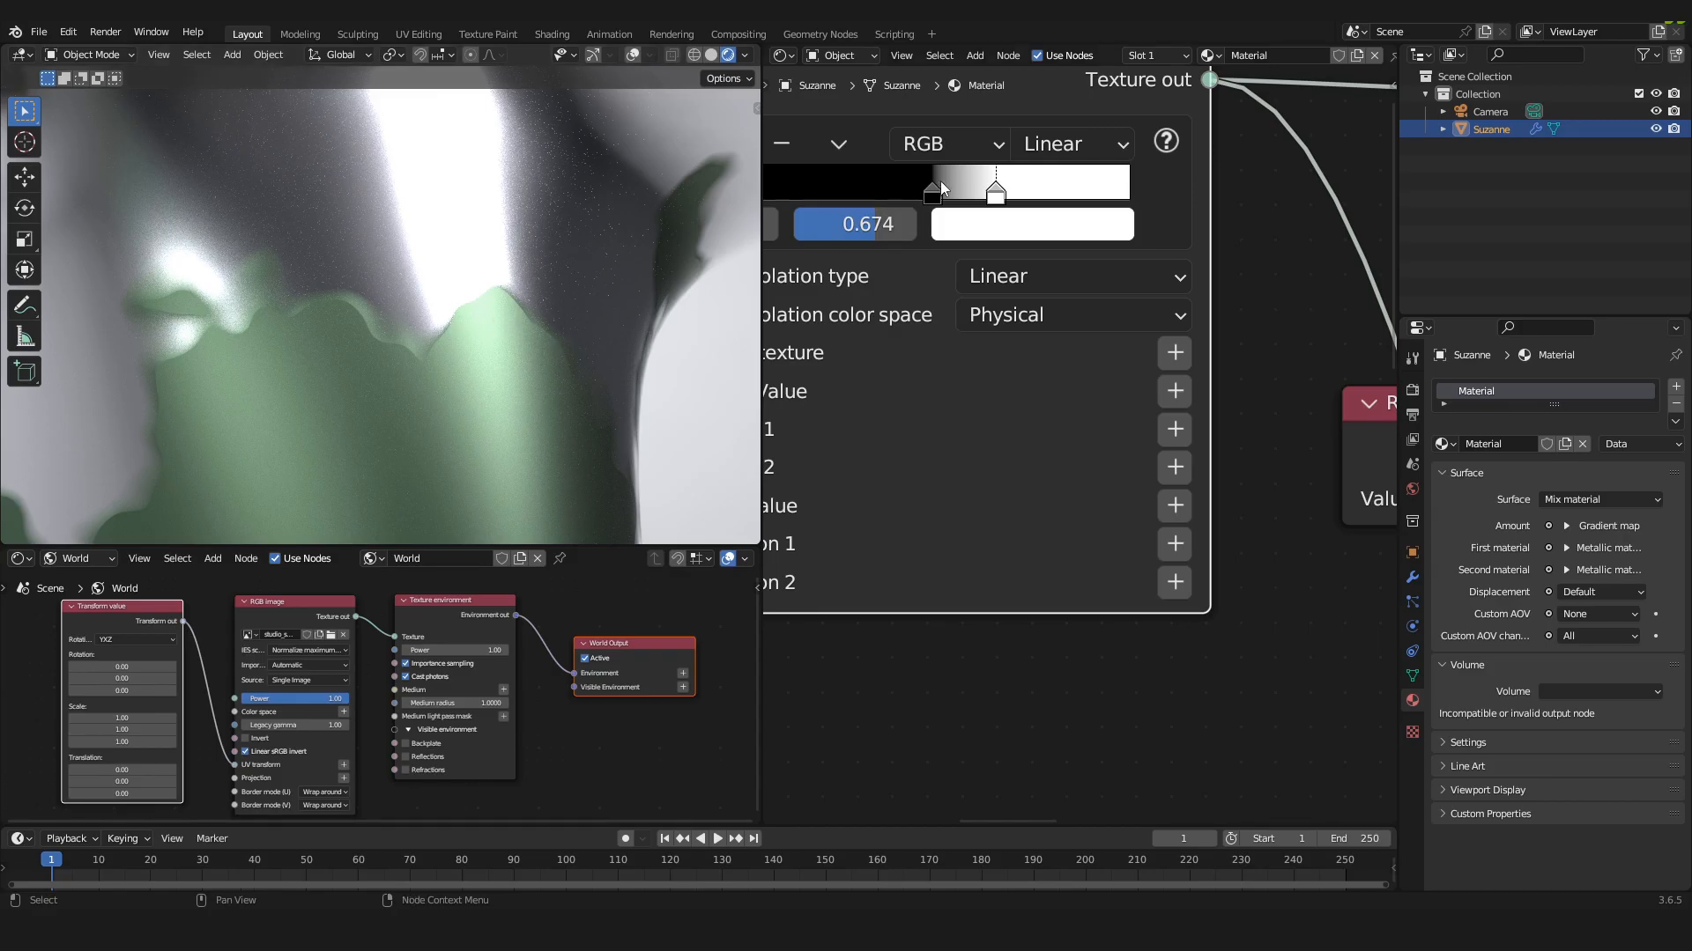
{"action": "left_click_drag", "start_coordinate": [989, 196], "coordinate": [958, 194]}
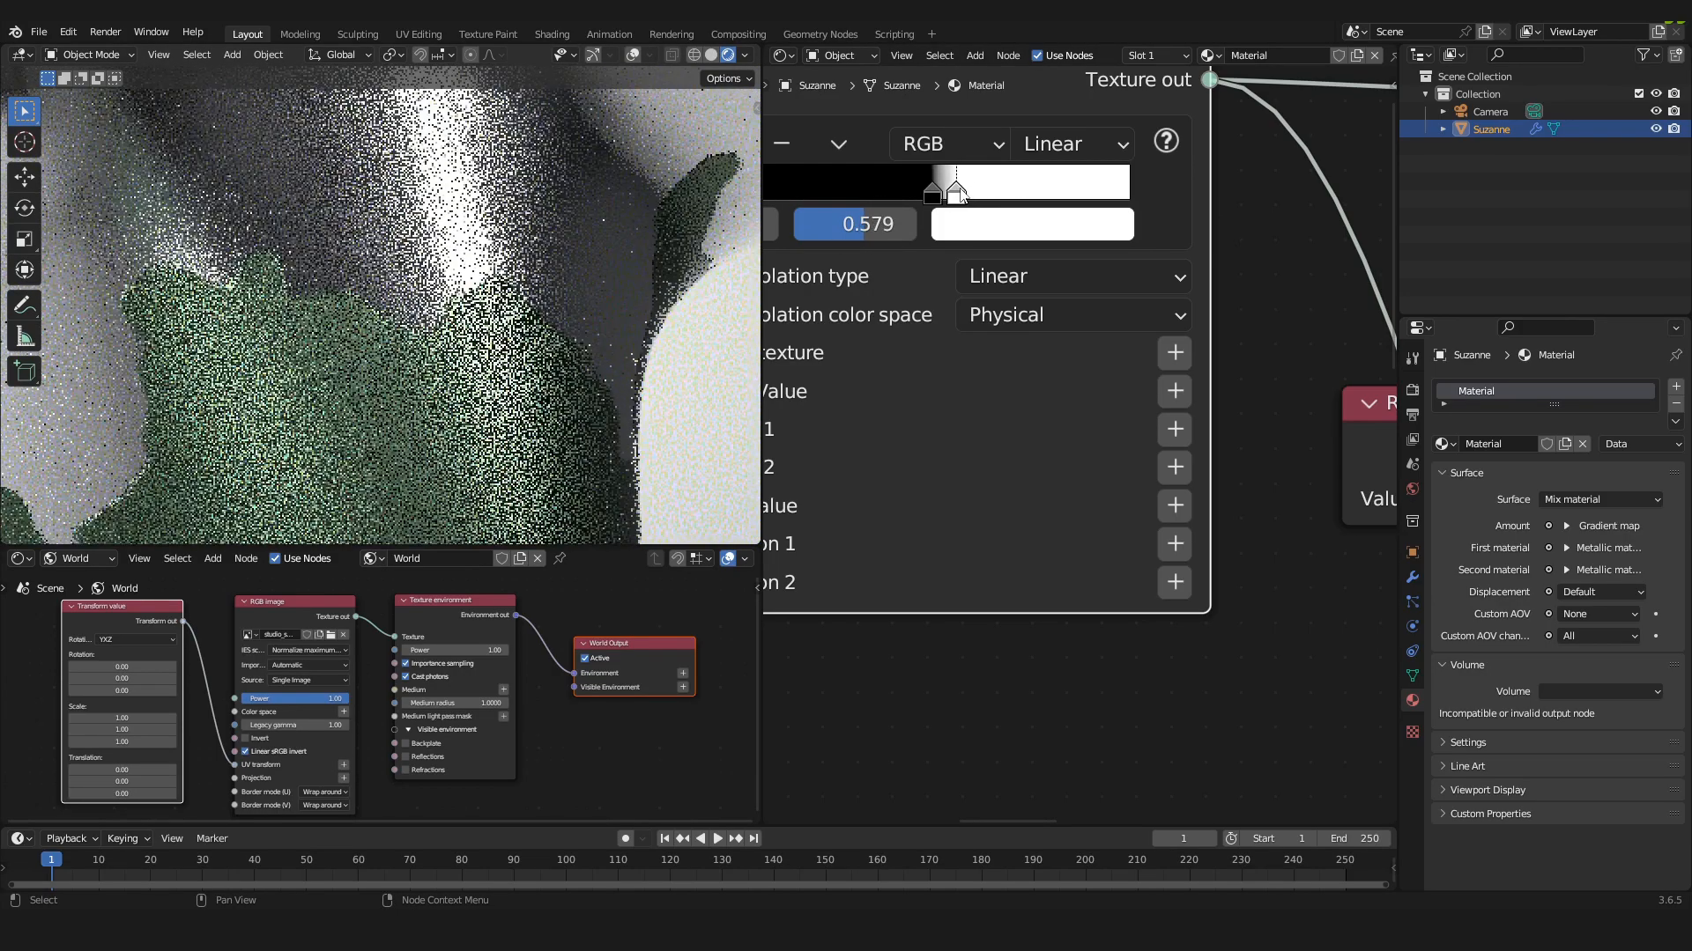
- Examine the finished paint-and-metal material on the whole monkey head through the camera, and bring the full node setup back into view
{"action": "scroll", "coordinate": [616, 321], "scroll_direction": "down", "scroll_amount": 3}
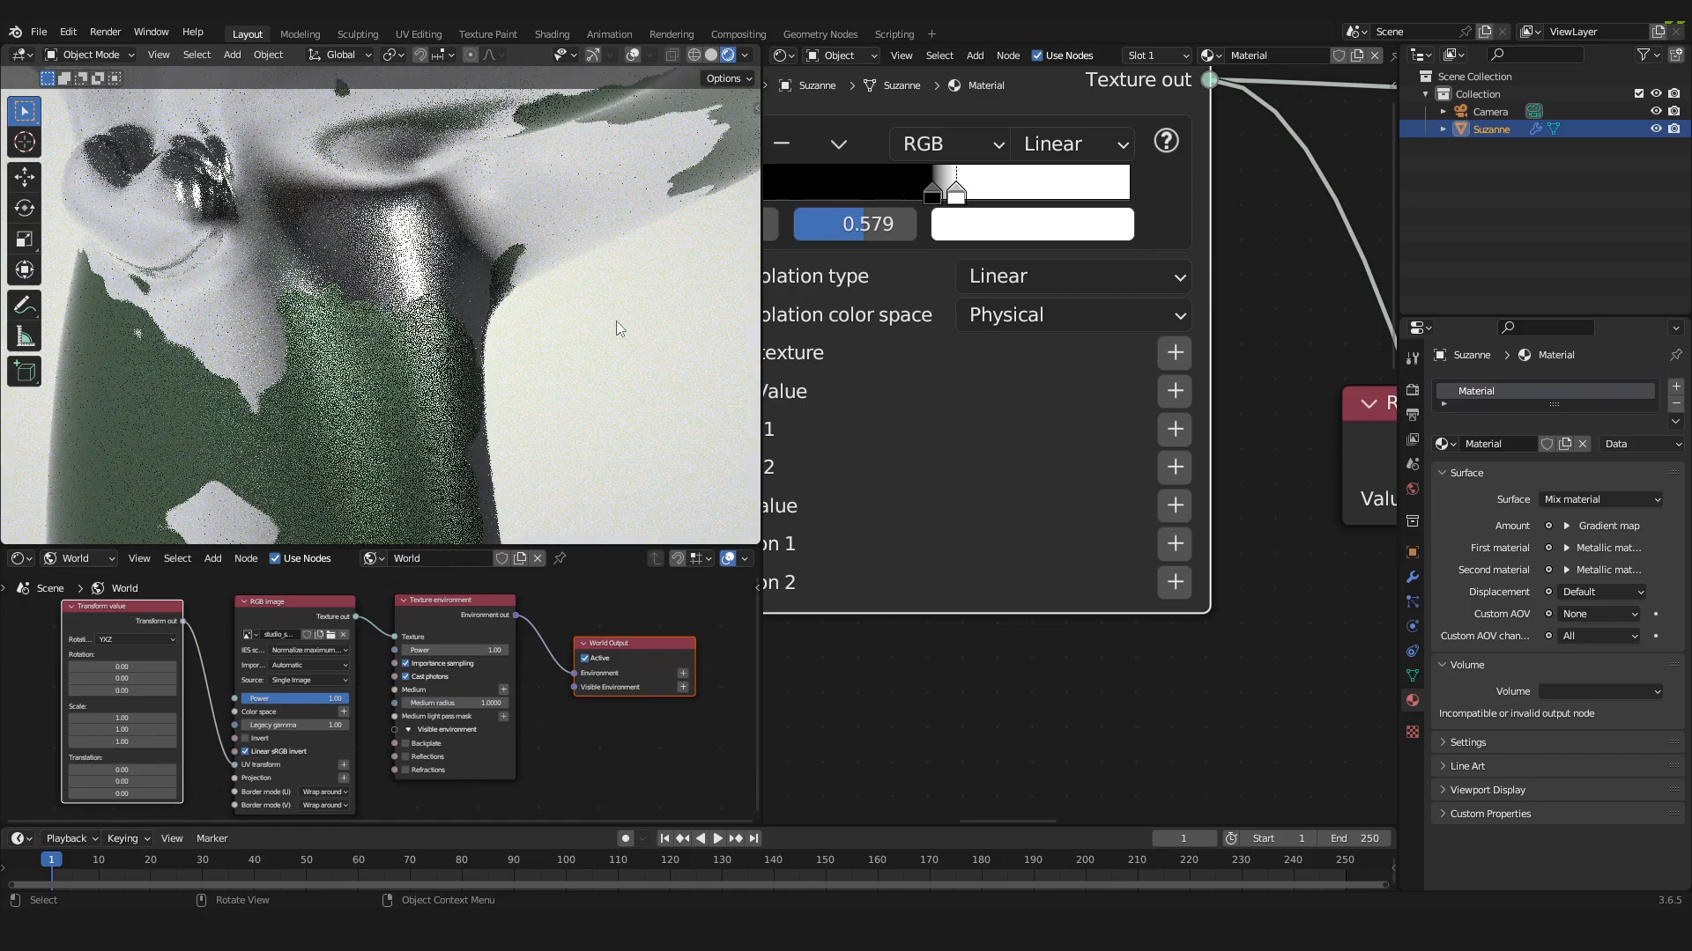
{"action": "key", "text": "KP_0"}
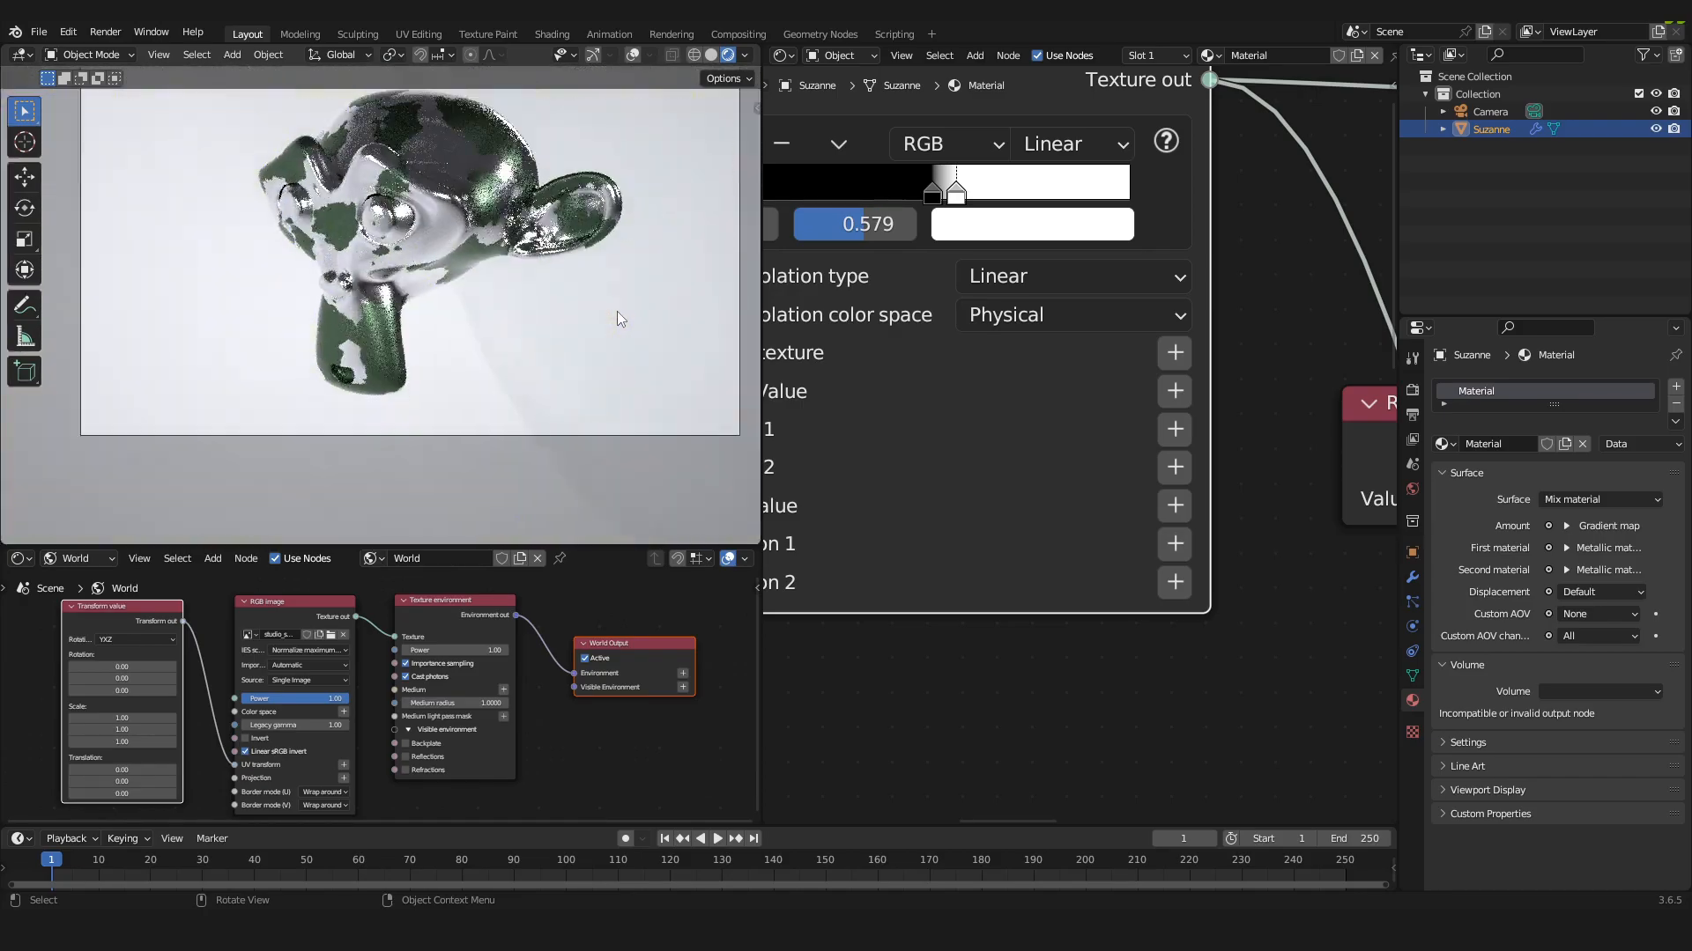
{"action": "middle_click_drag", "start_coordinate": [610, 238], "coordinate": [601, 309], "text": "shift"}
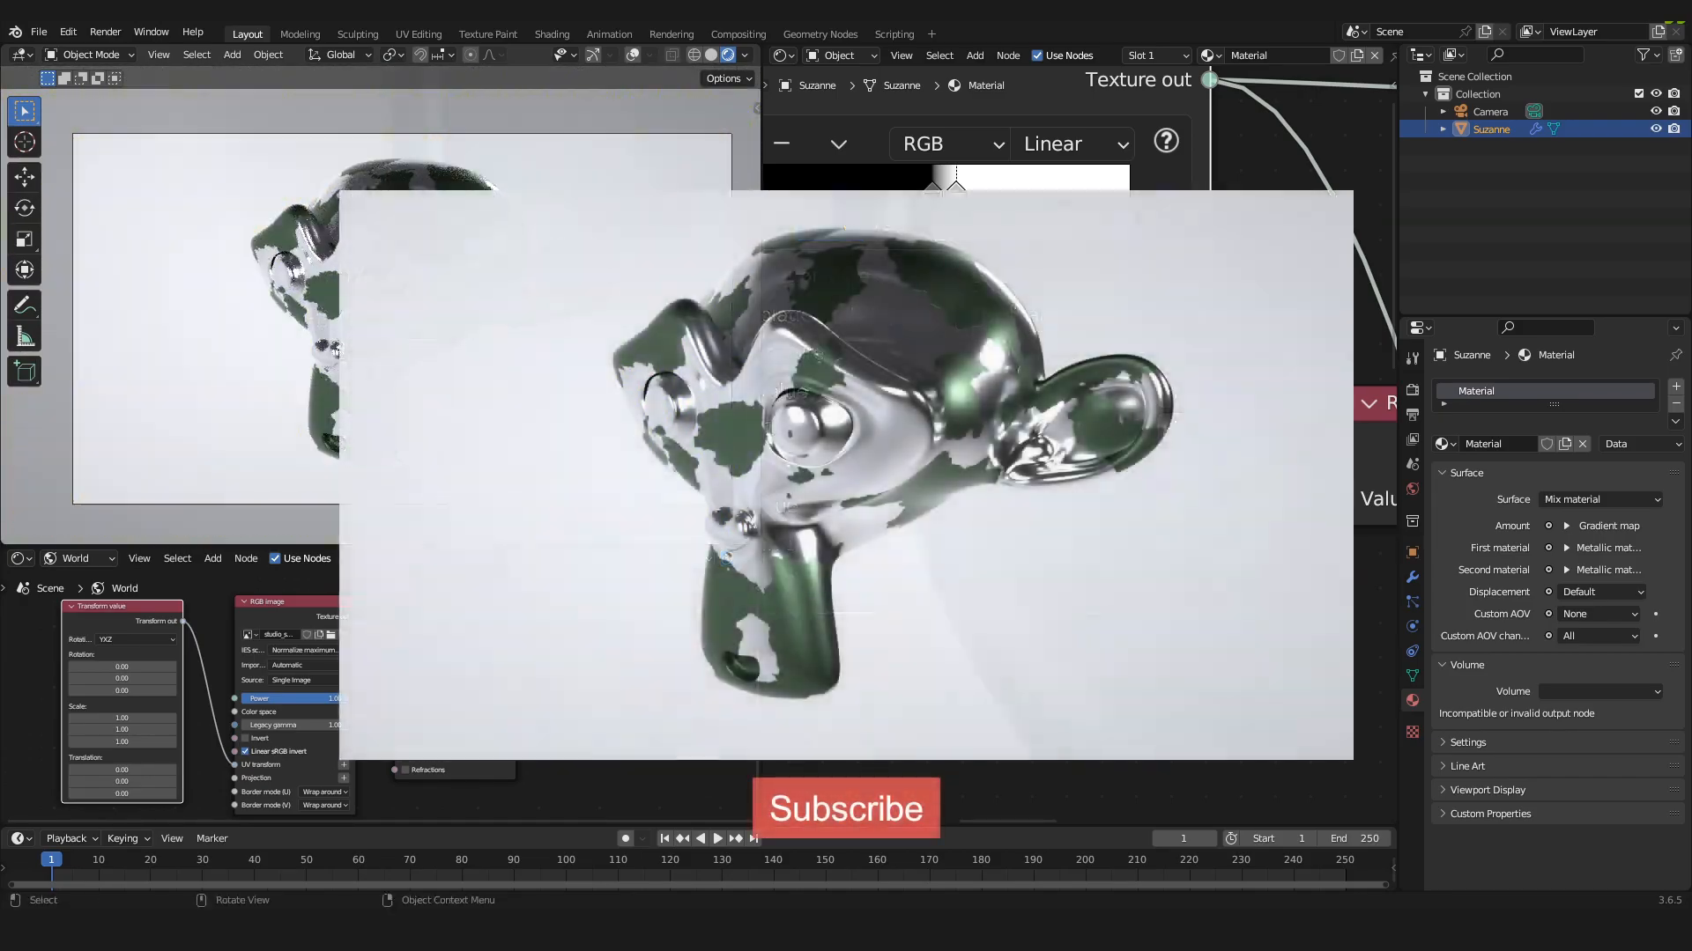
{"action": "scroll", "coordinate": [601, 308], "scroll_direction": "up", "scroll_amount": 4}
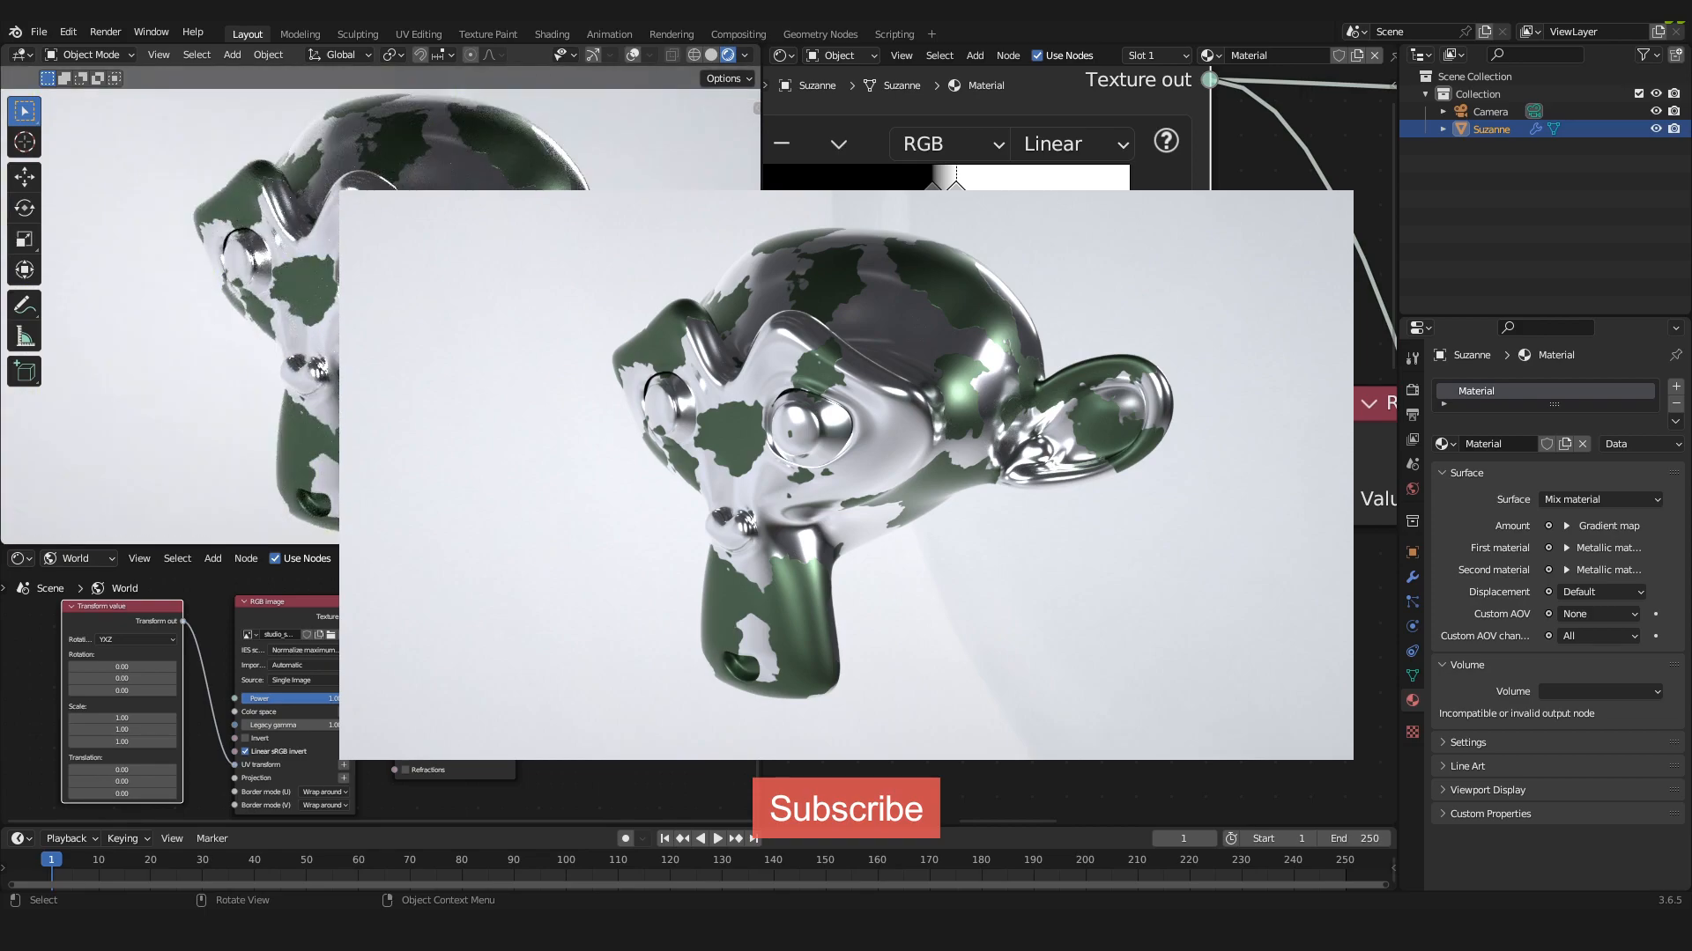
{"action": "scroll", "coordinate": [1079, 445], "scroll_direction": "down", "scroll_amount": 8}
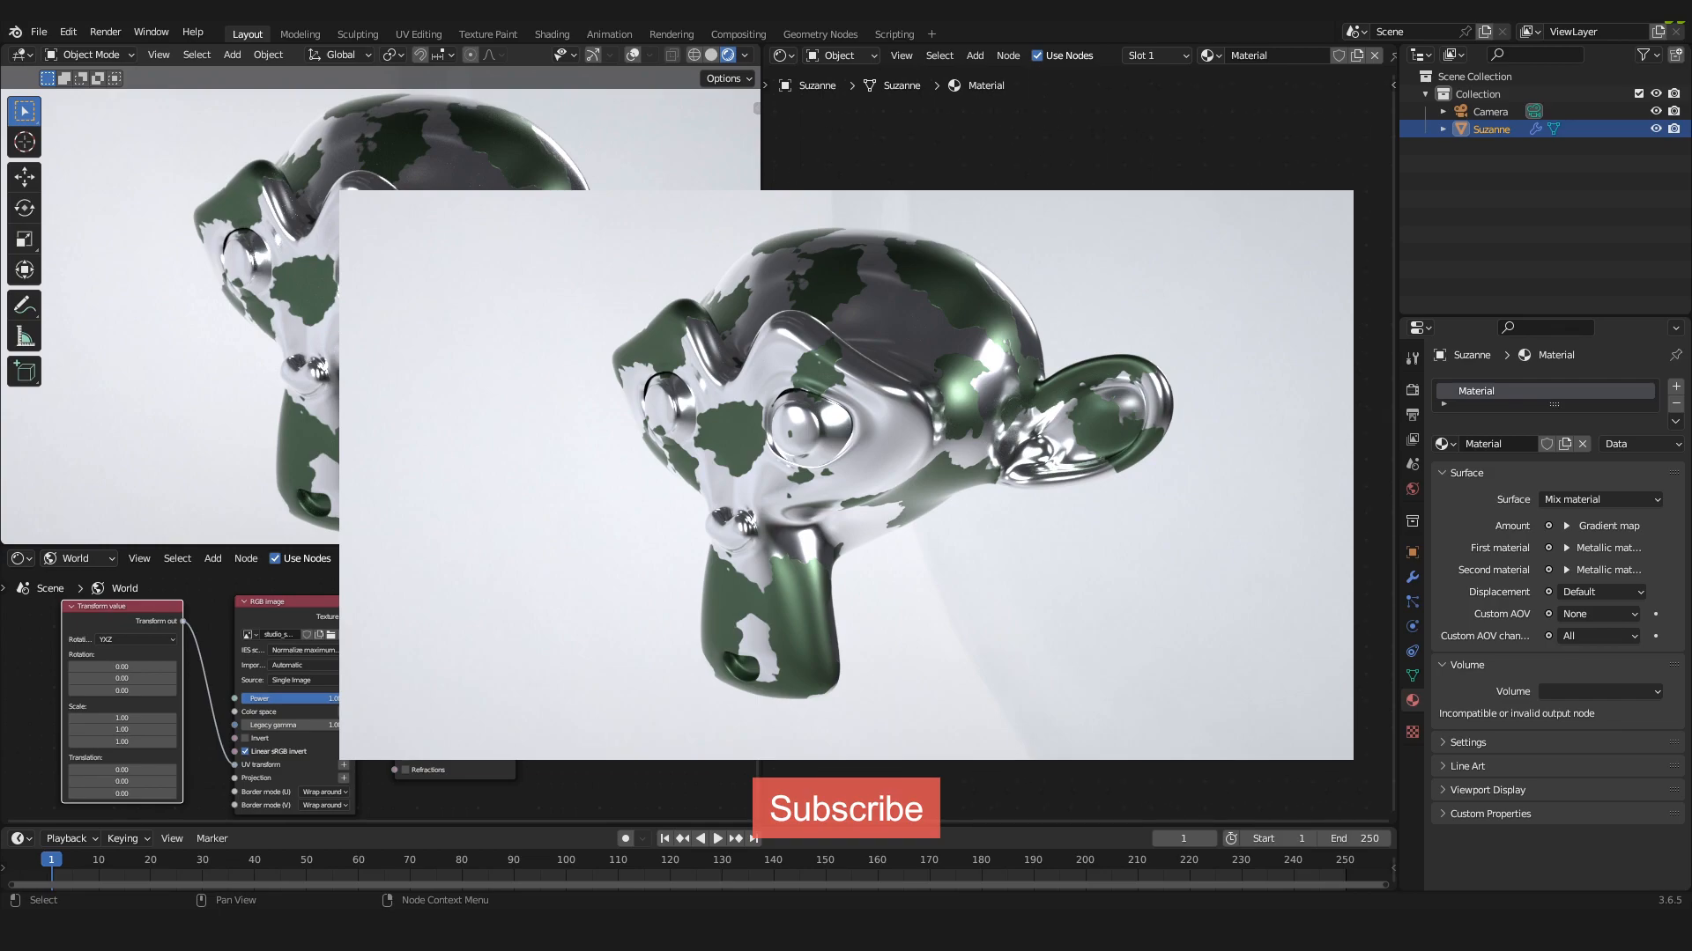
{"action": "middle_click_drag", "start_coordinate": [1061, 467], "coordinate": [1110, 449]}
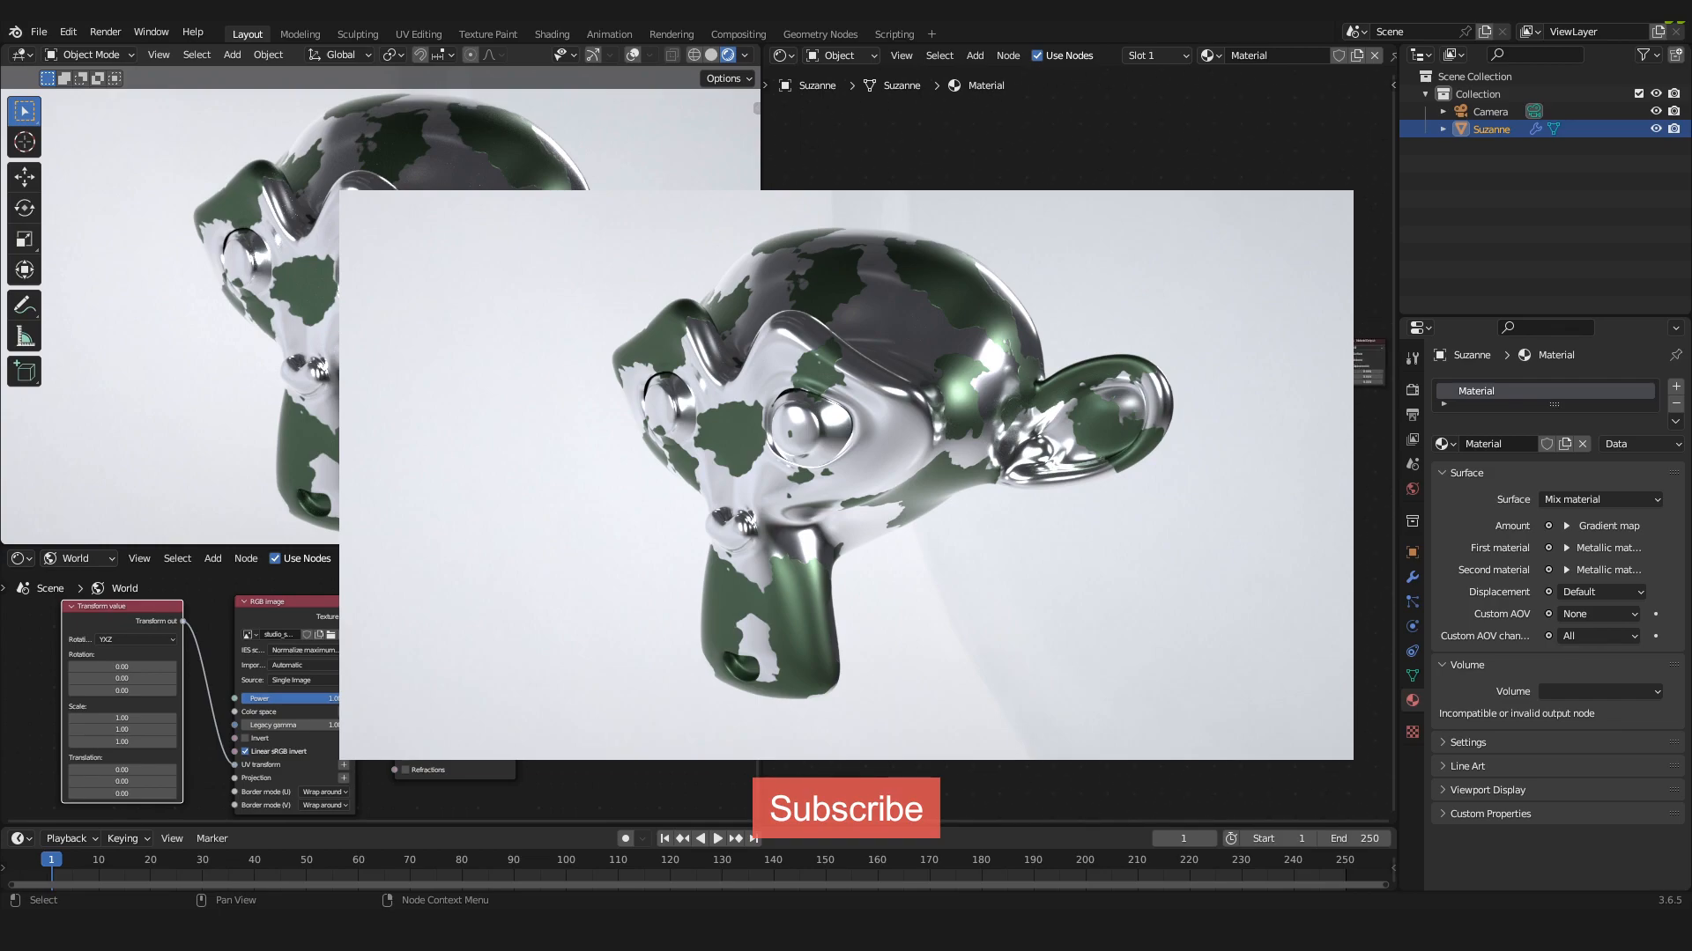